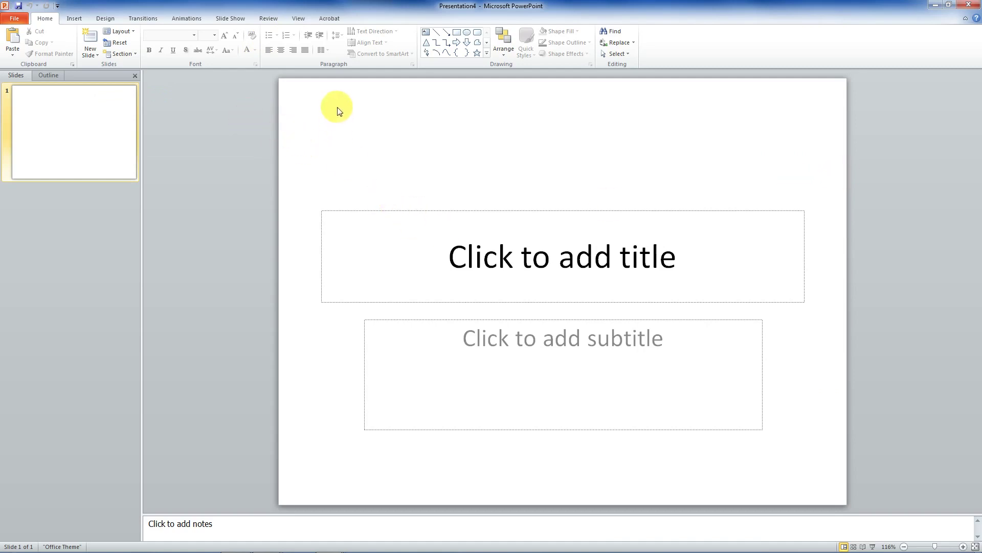
Step: Select the title and subtitle placeholders on slide 1 and delete them
drag(304, 111, 824, 462)
drag(307, 154, 836, 484)
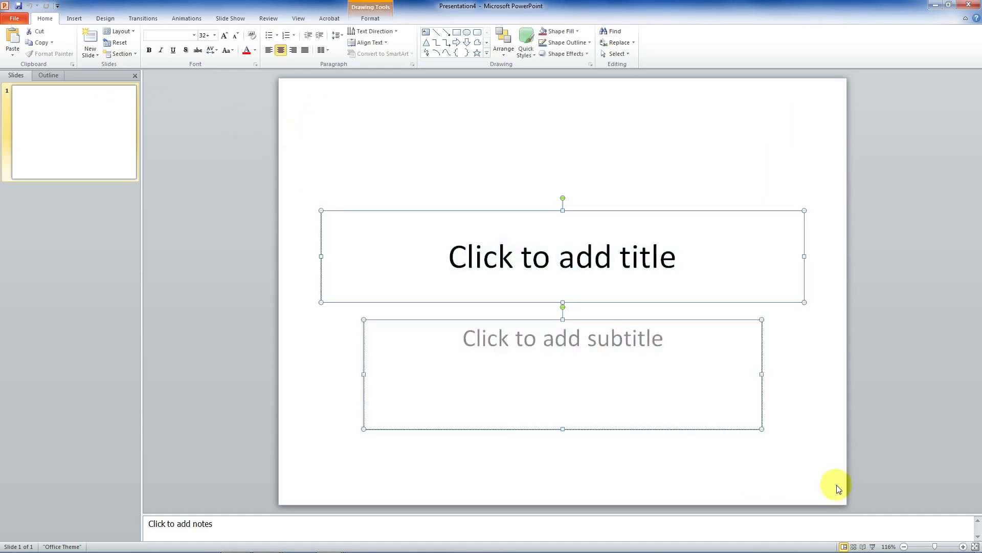
key(Delete)
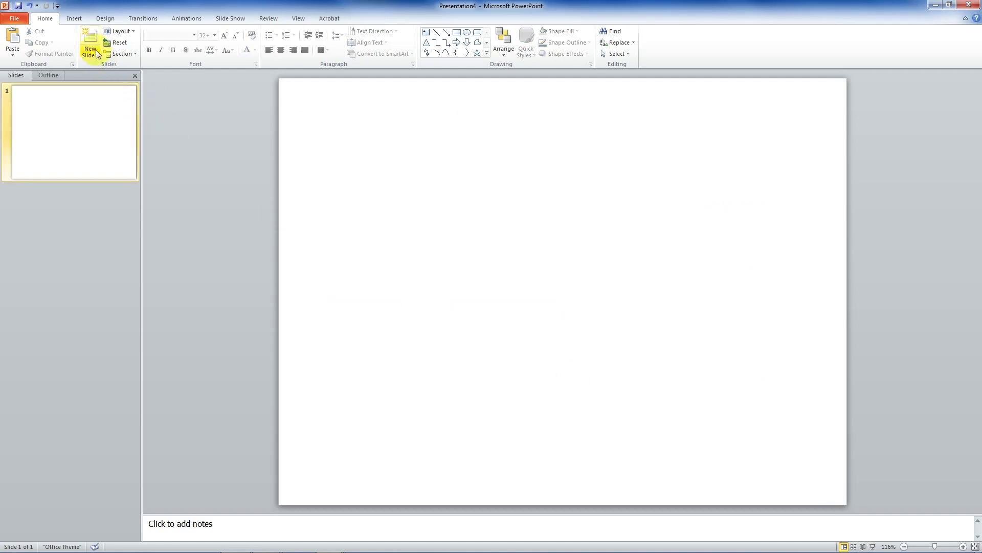
click(75, 18)
Step: Draw a closed freeform valley outline across the slide's lower half
click(142, 51)
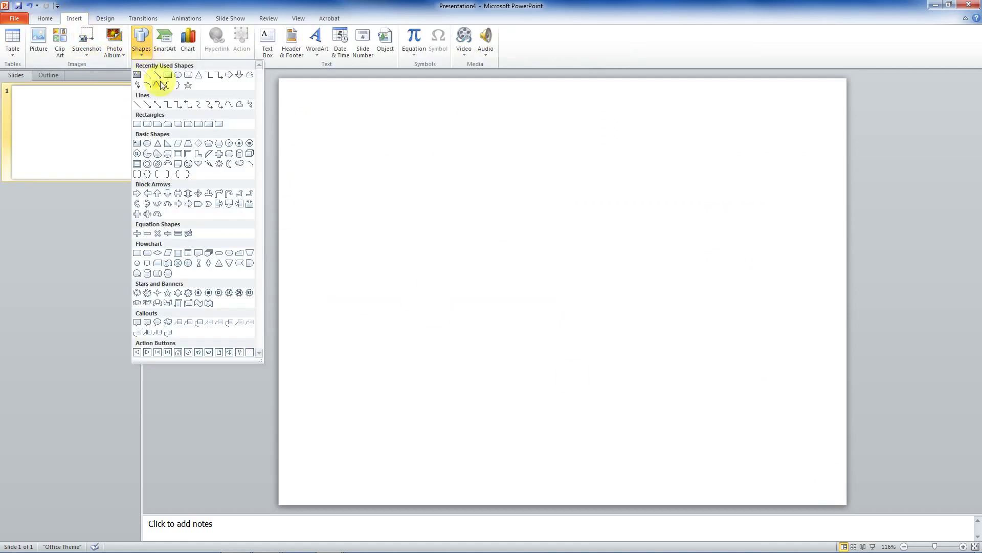
click(239, 105)
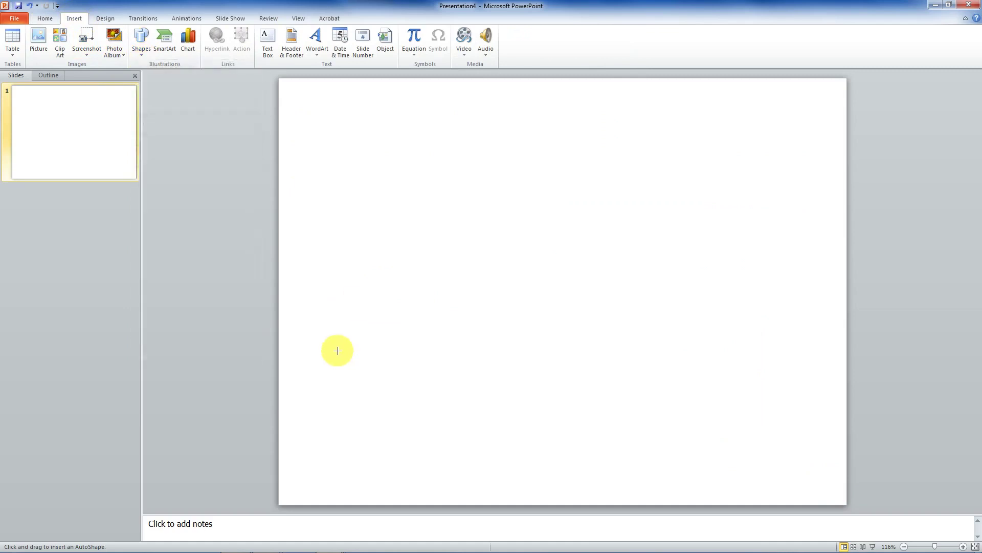
click(282, 328)
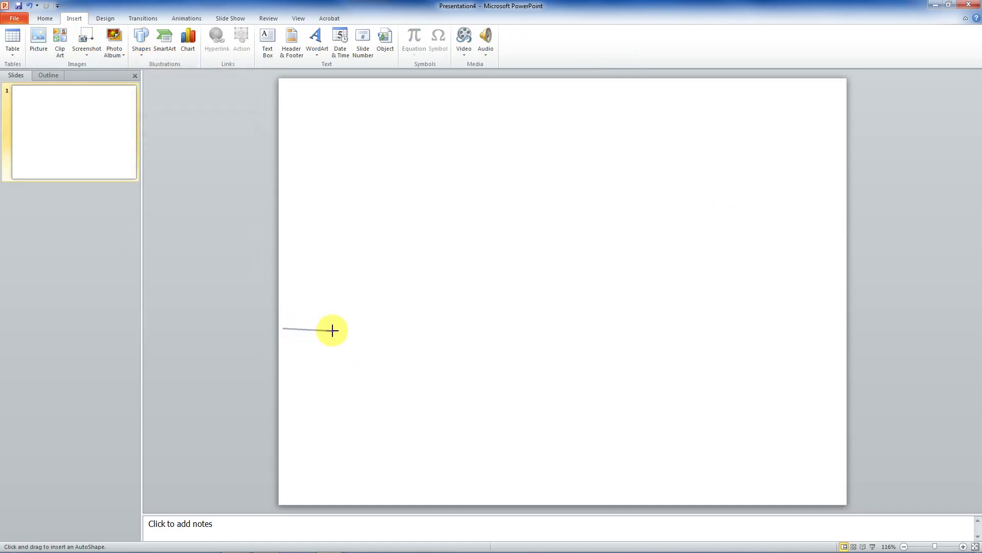
click(367, 331)
click(407, 343)
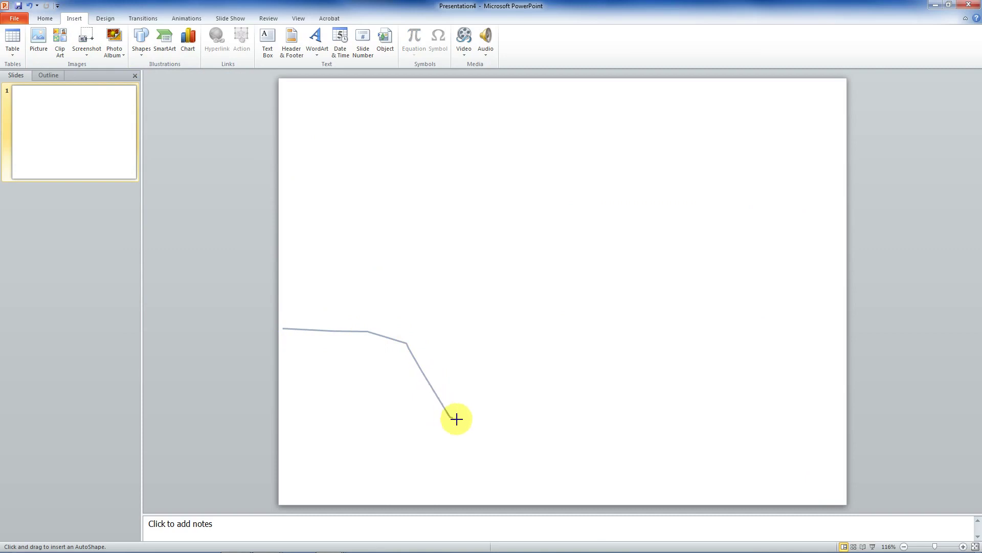
mouse_move(456, 419)
mouse_down()
mouse_move(544, 432)
mouse_move(684, 417)
mouse_move(759, 331)
mouse_move(850, 324)
mouse_up()
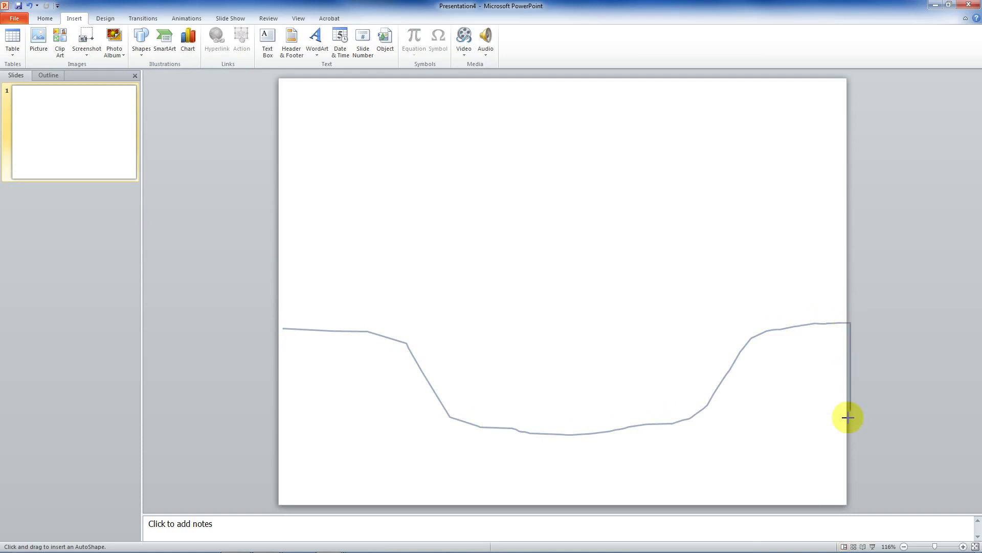
click(850, 505)
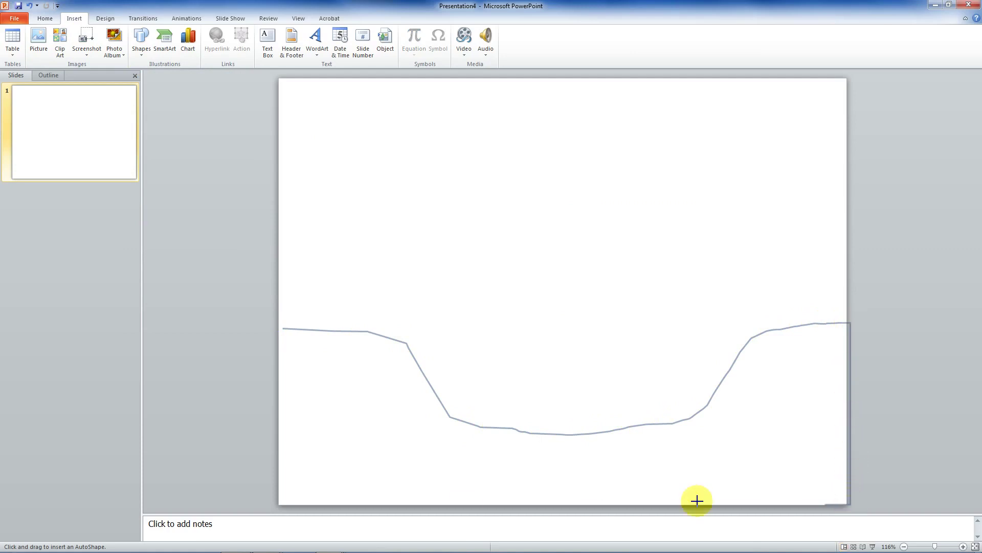
click(275, 506)
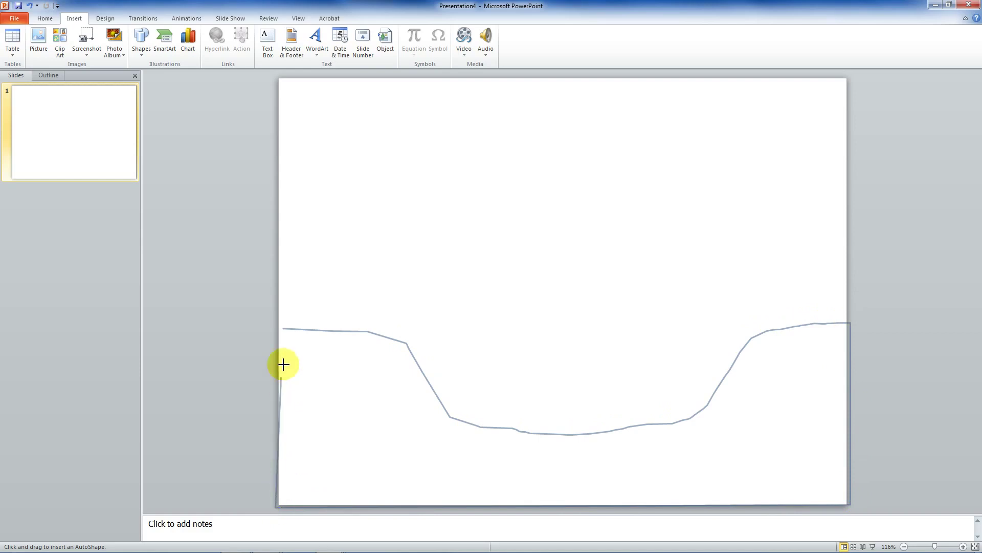
click(281, 327)
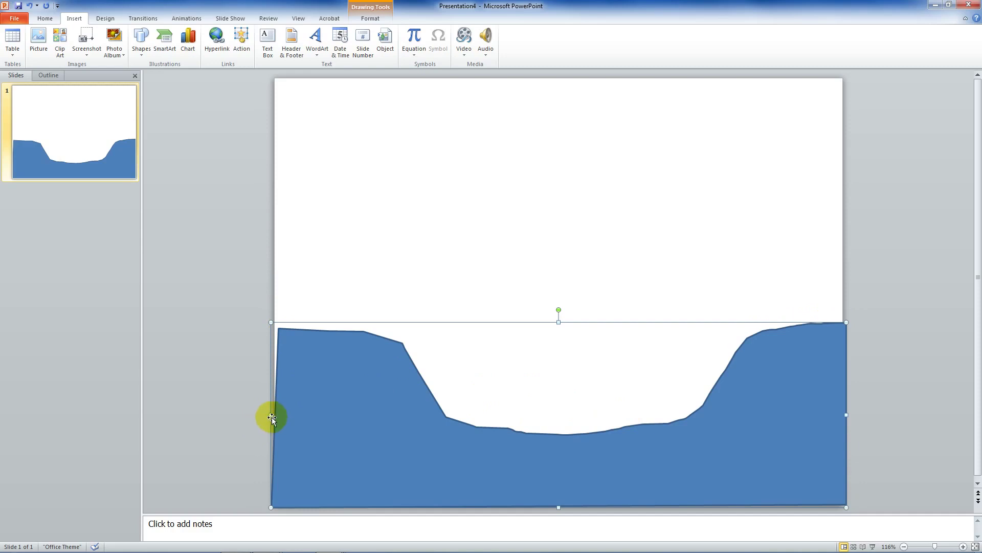
Step: Stretch the ground shape out to the slide's left edge
drag(271, 414, 265, 415)
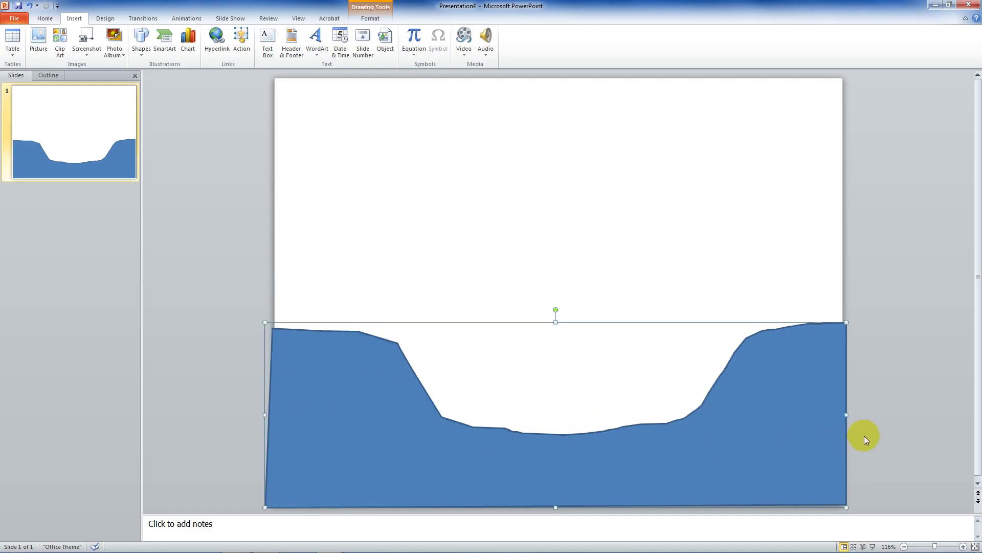
click(867, 437)
click(558, 461)
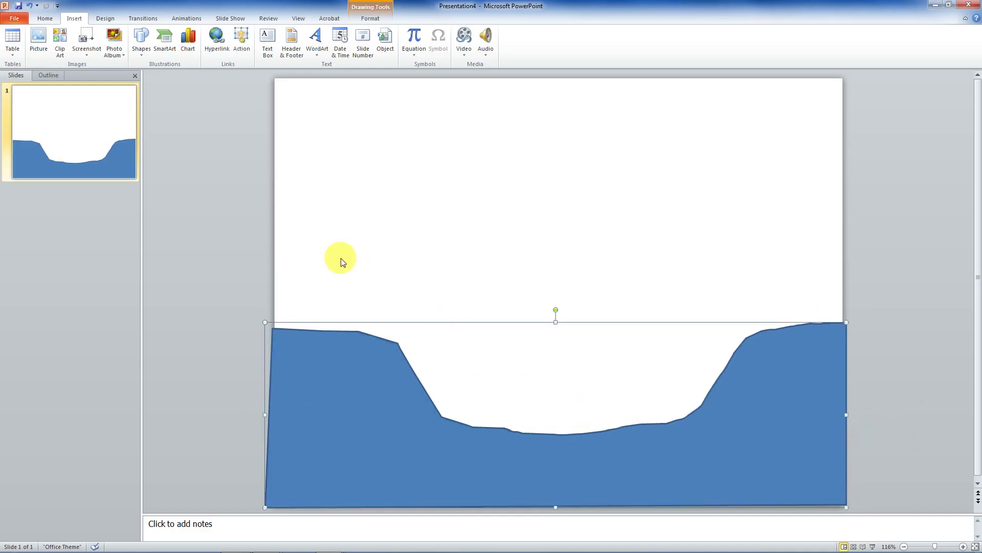
Step: Give the valley ground shape an orange fill and an orange outline
right_click(328, 358)
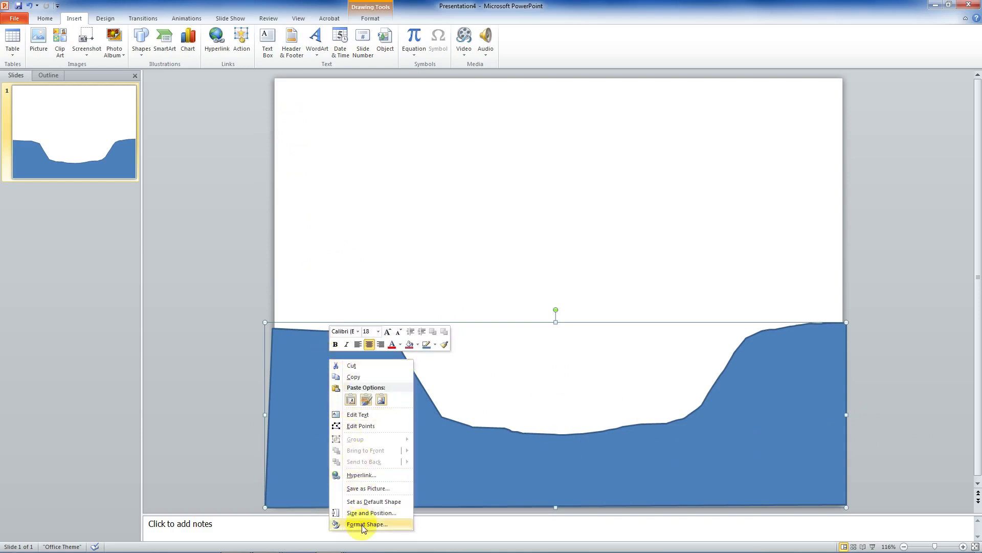
click(363, 524)
click(489, 263)
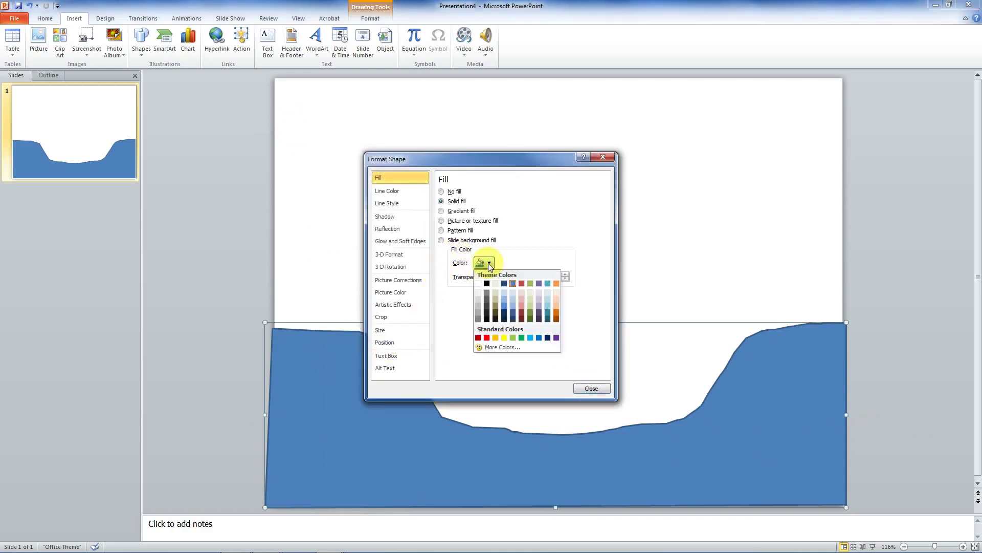
click(557, 313)
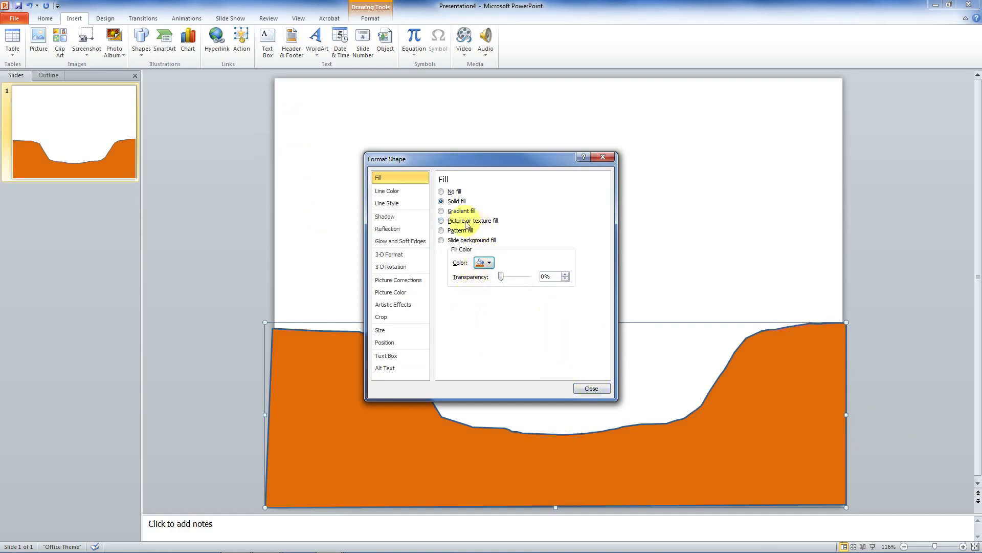
click(400, 192)
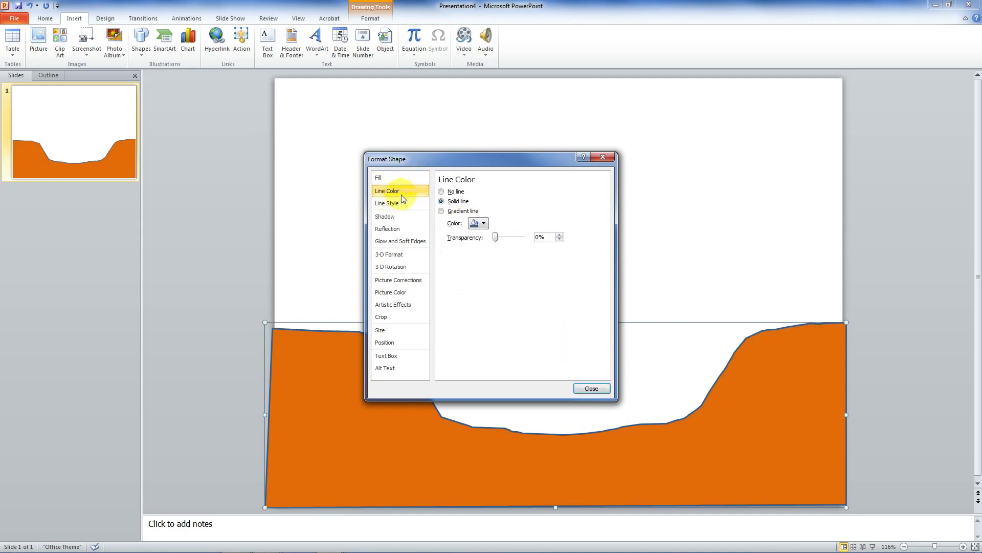
click(484, 223)
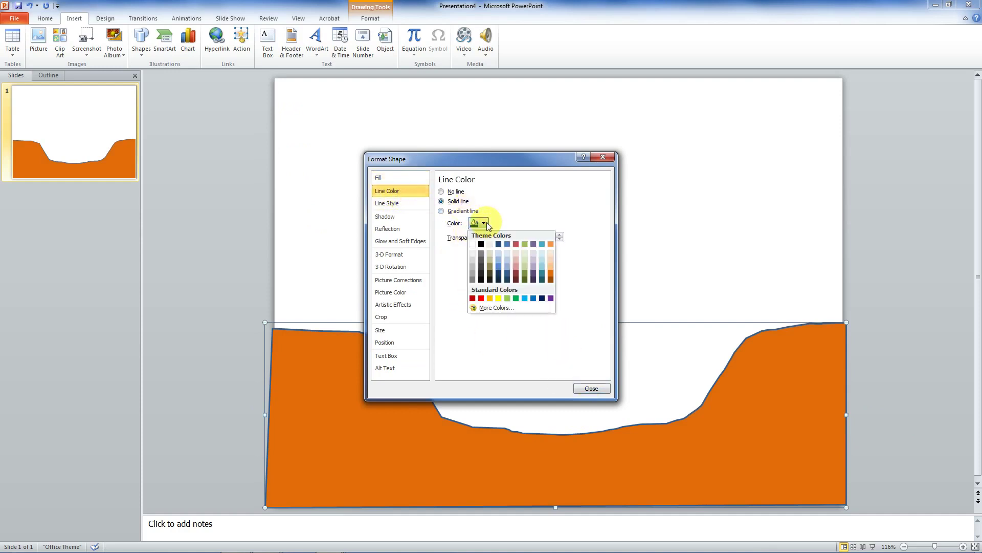
click(549, 271)
click(580, 390)
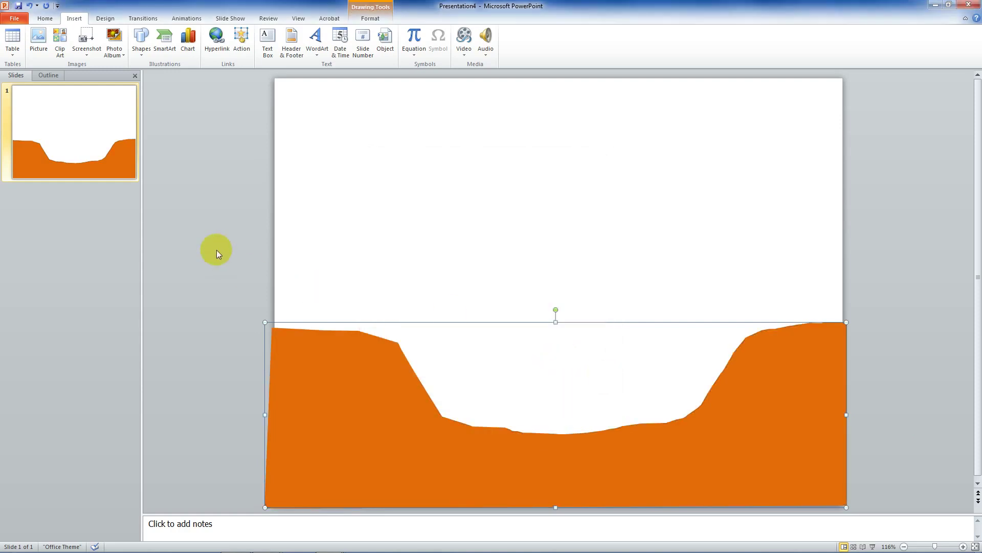
click(516, 380)
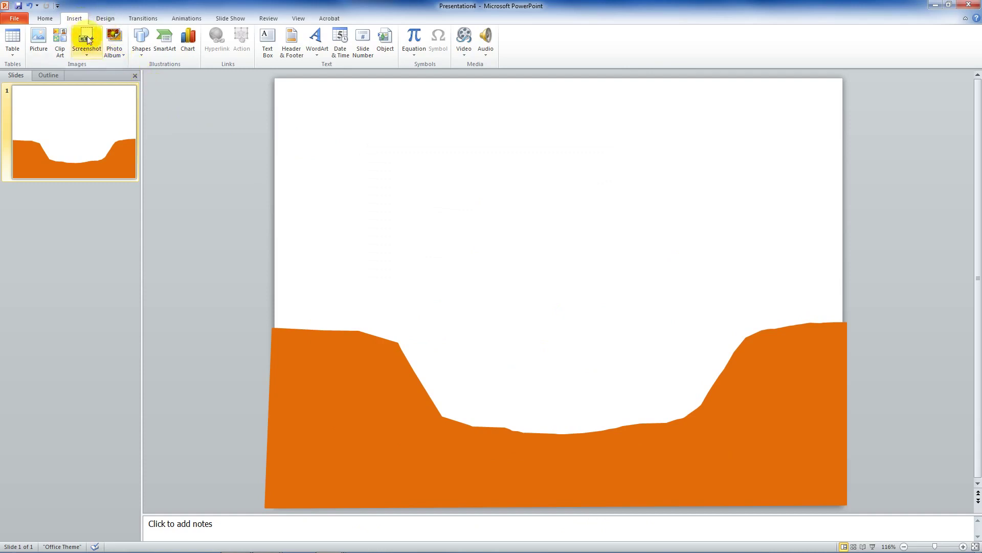
click(135, 54)
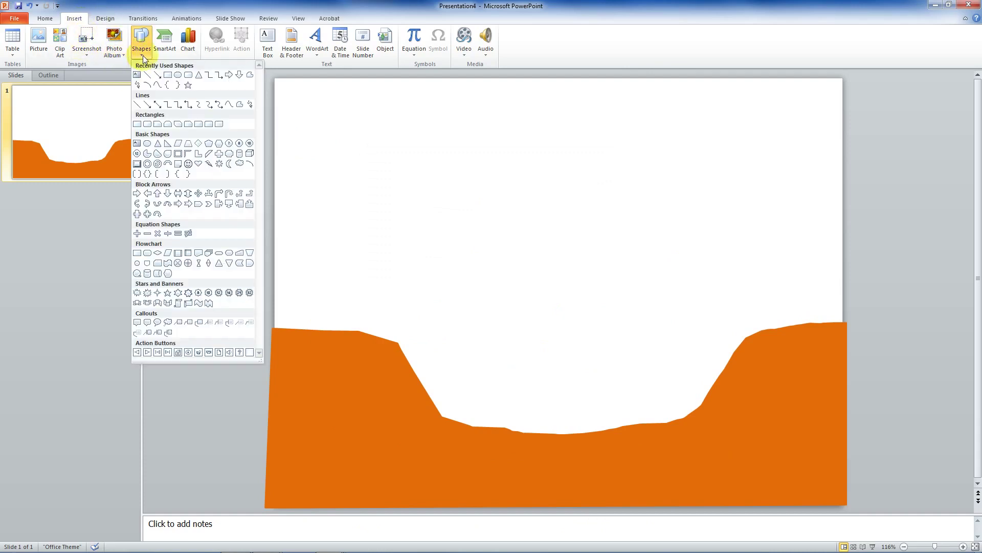
Step: Draw a rectangle and size and position it to fill the valley
click(168, 77)
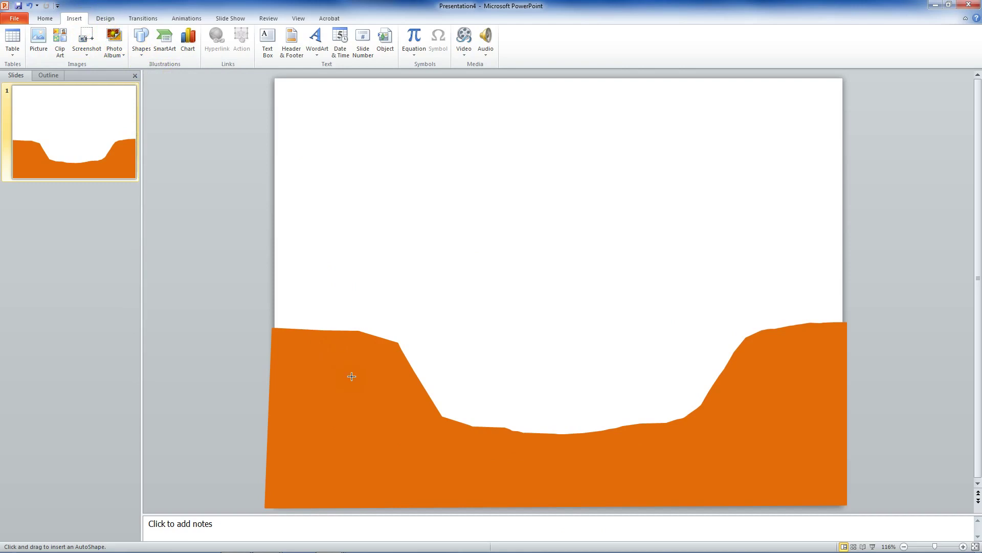
drag(351, 377, 409, 434)
mouse_move(348, 376)
mouse_down()
mouse_move(506, 435)
mouse_move(457, 412)
mouse_move(461, 385)
mouse_up()
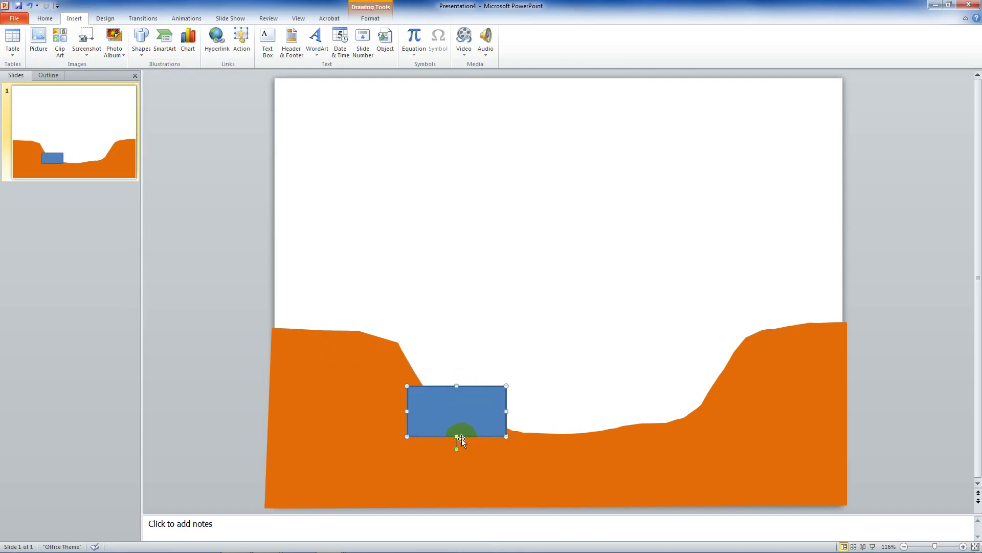
drag(462, 438, 777, 372)
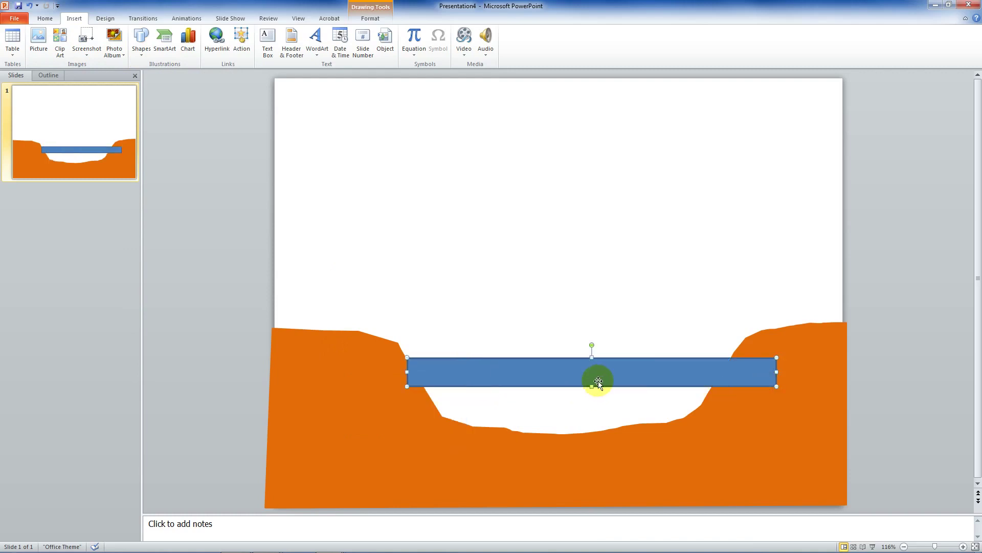
drag(592, 386, 592, 453)
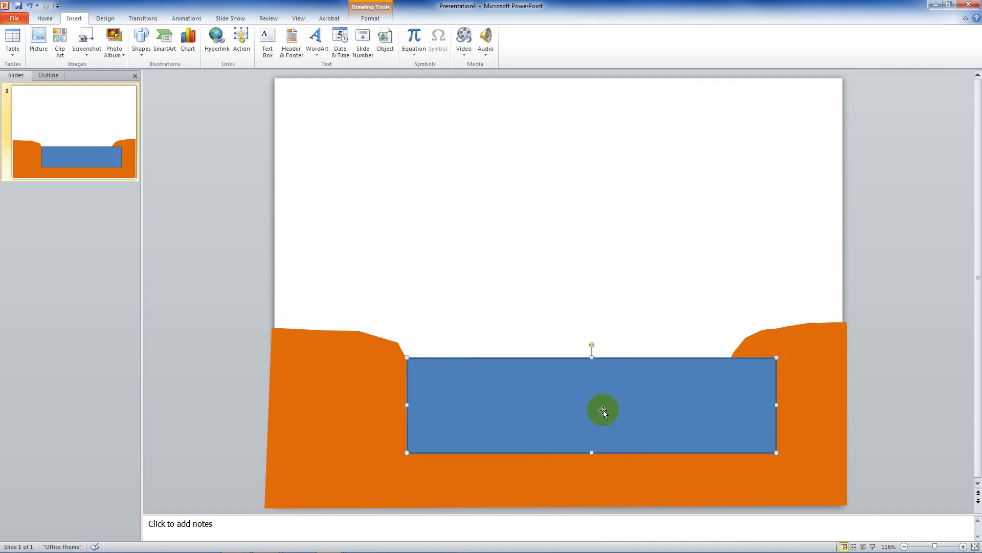
drag(600, 408, 584, 419)
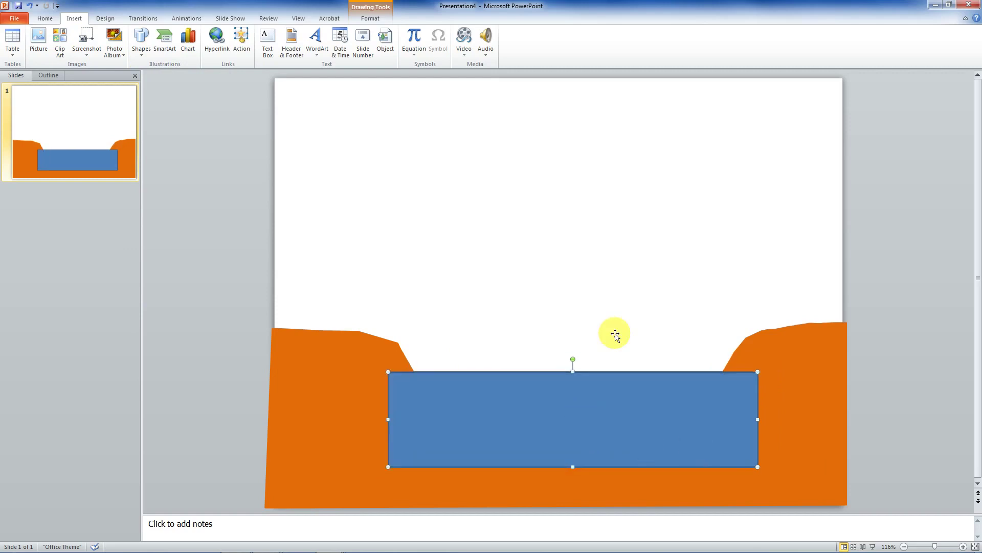
Step: Send the blue rectangle to the back, behind the orange ground
click(370, 18)
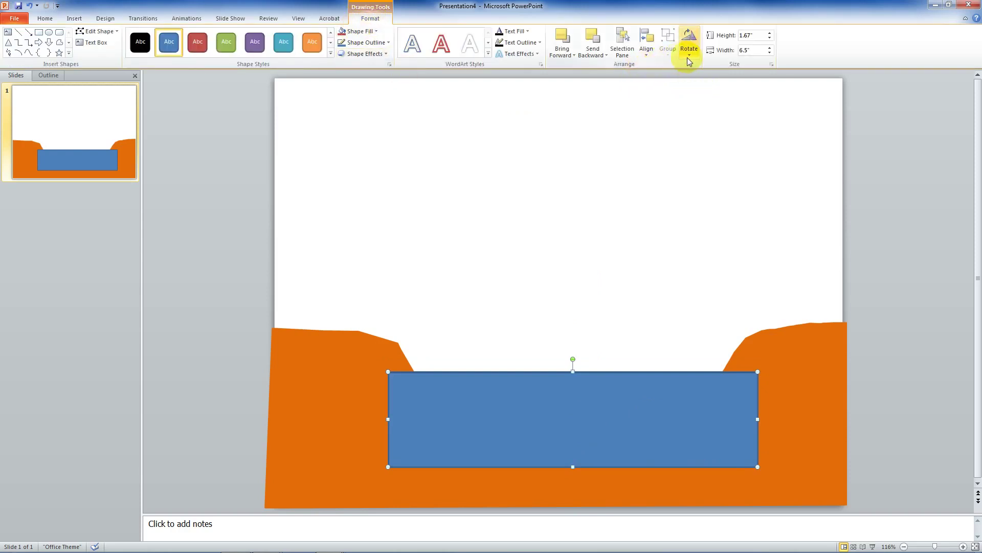
click(598, 60)
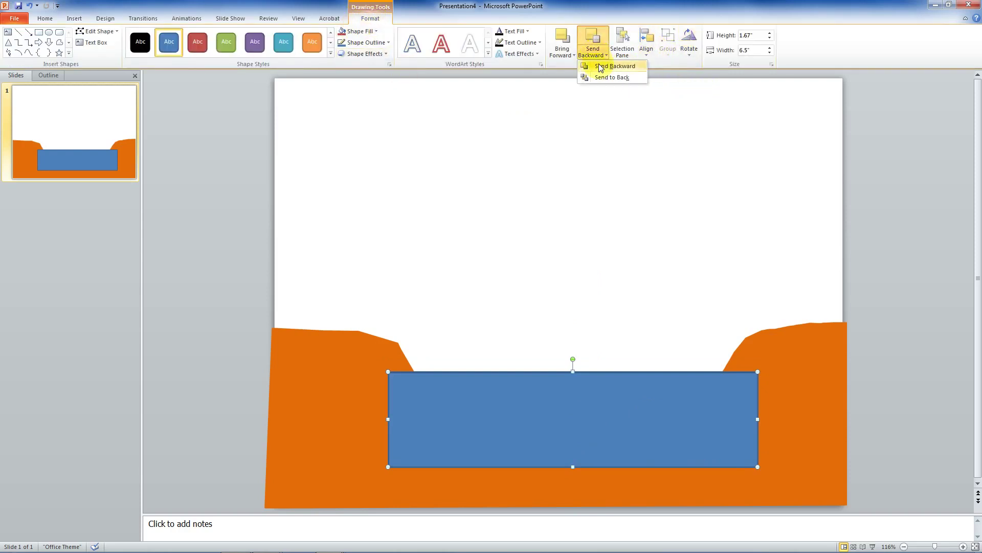
click(612, 67)
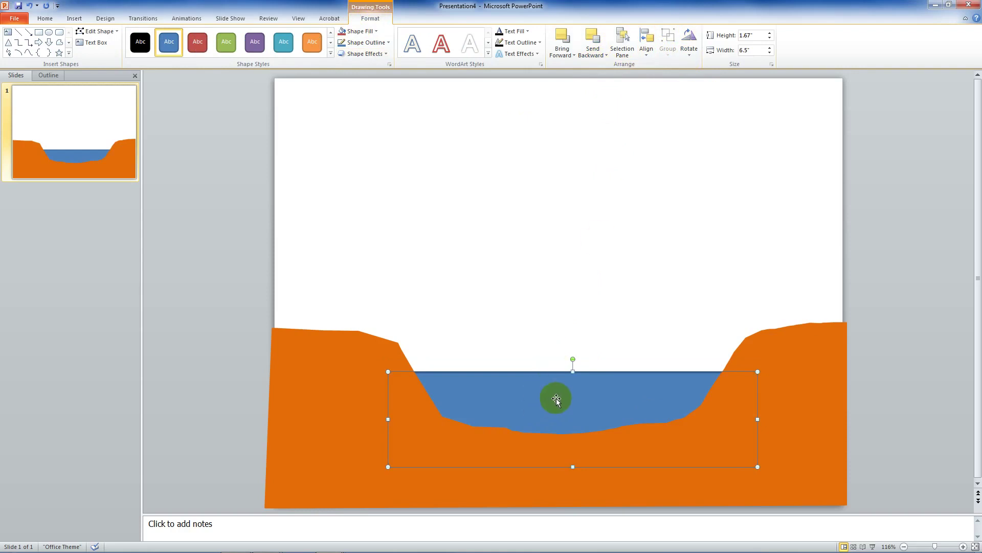
drag(560, 399, 559, 401)
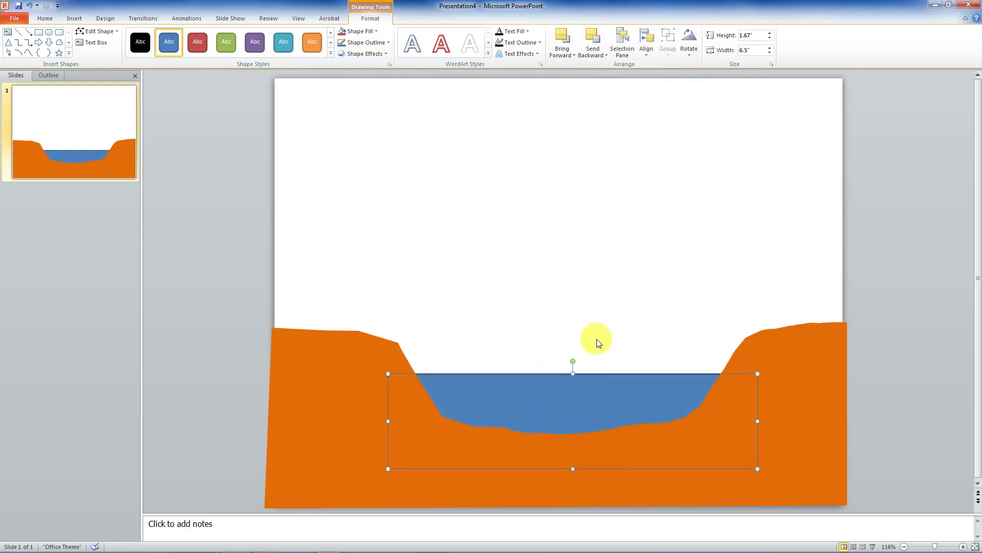
click(577, 363)
click(569, 385)
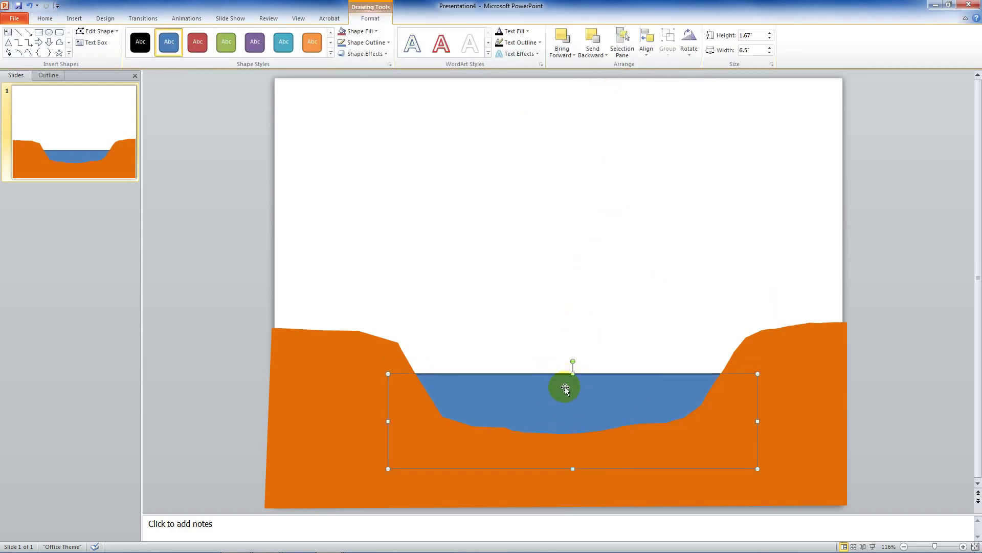
right_click(566, 386)
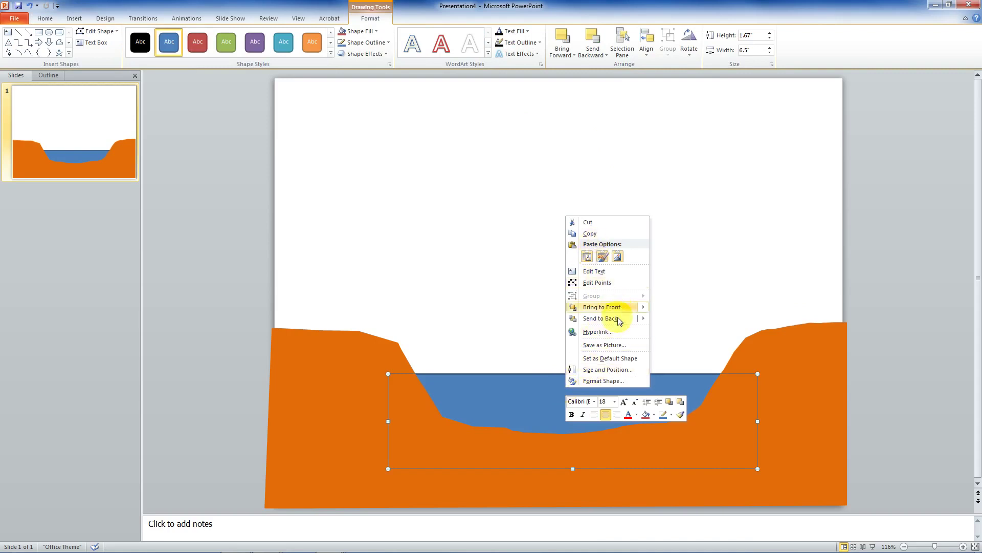
Step: Set the water rectangle's fill and outline to the same light blue
click(614, 383)
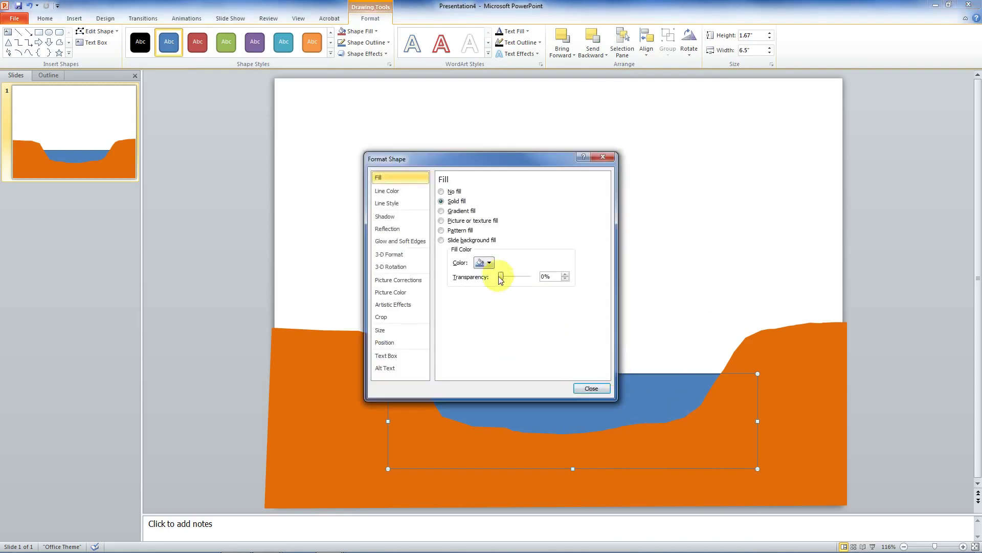
click(486, 263)
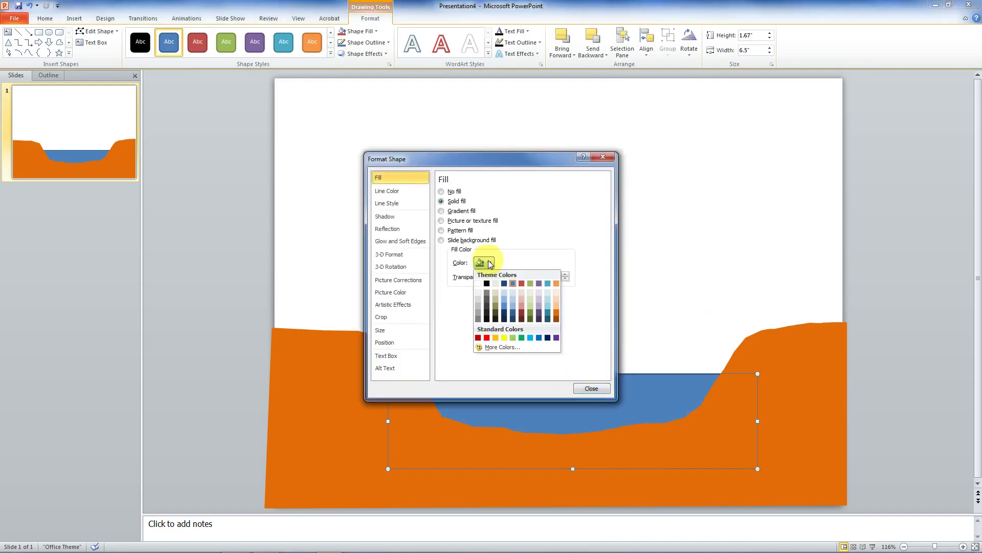
click(513, 305)
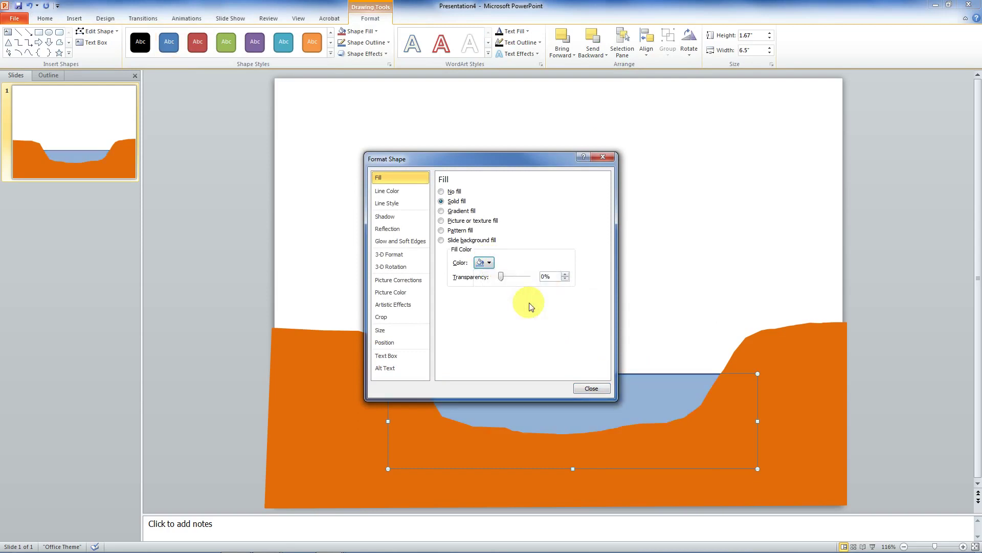
click(400, 204)
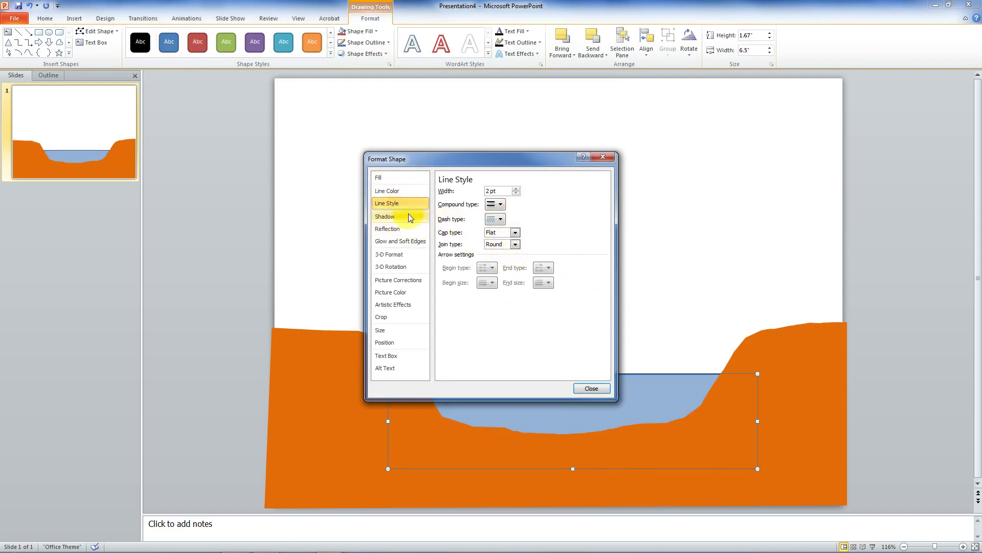
click(399, 192)
click(484, 223)
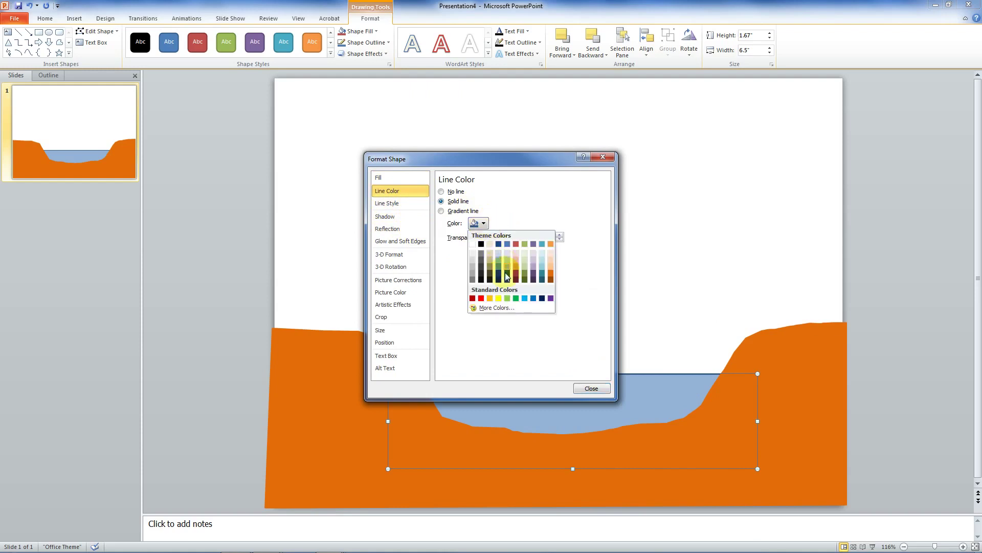
click(509, 265)
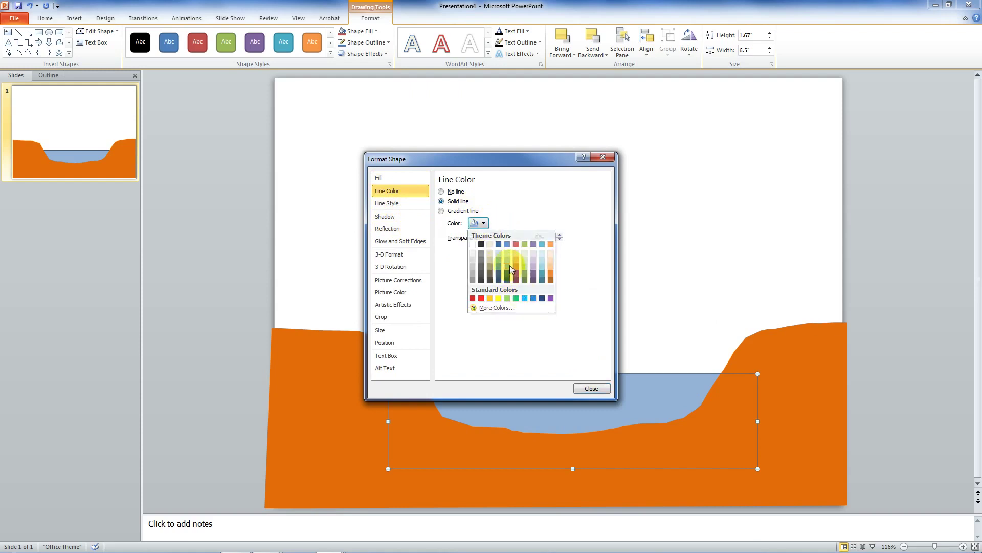
click(591, 387)
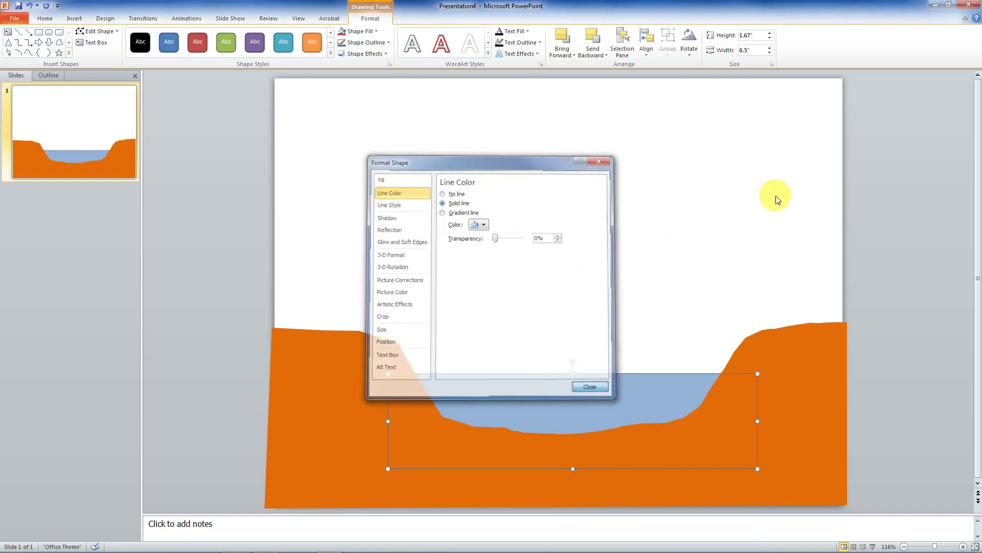
click(775, 187)
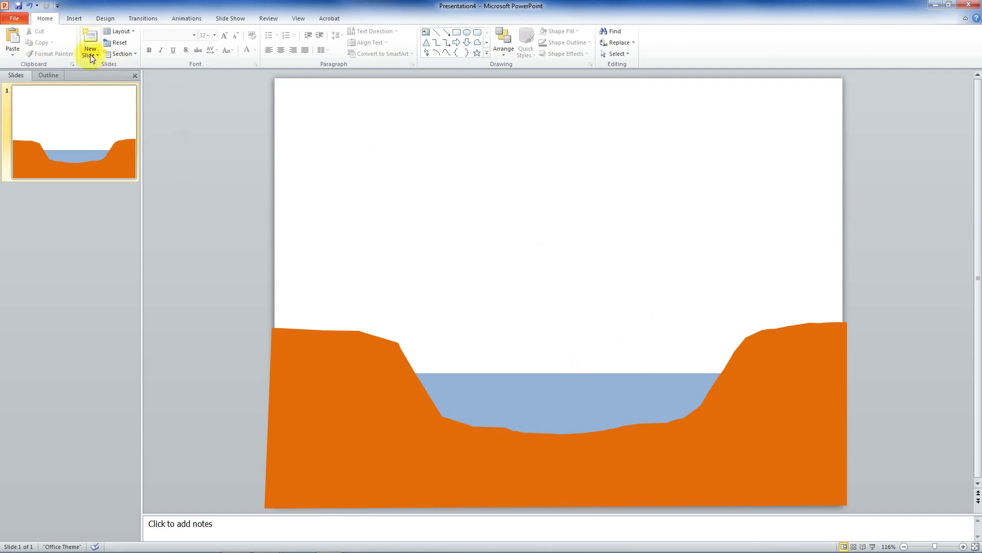
Step: Draw a small rectangle above the water and give it a purple shape style
click(74, 19)
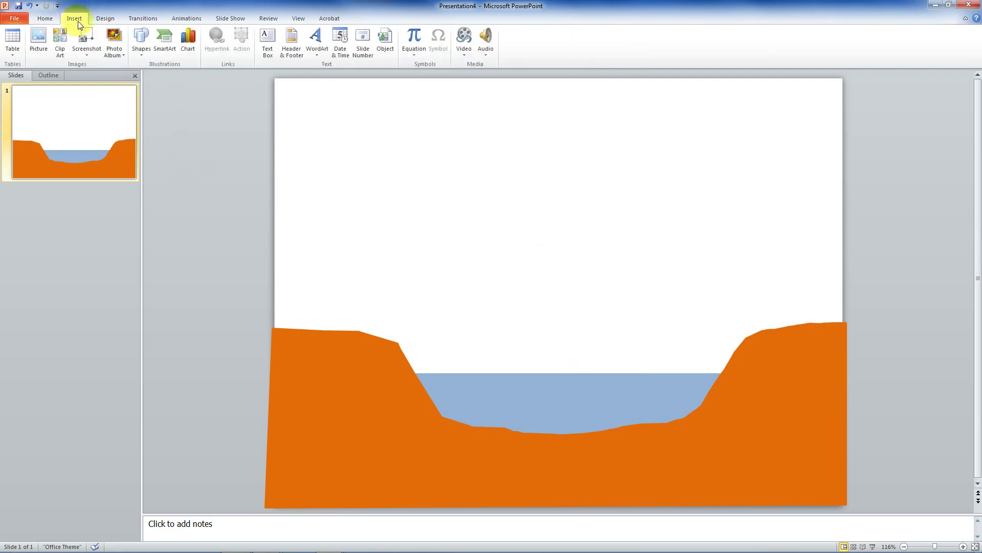
click(138, 40)
click(138, 124)
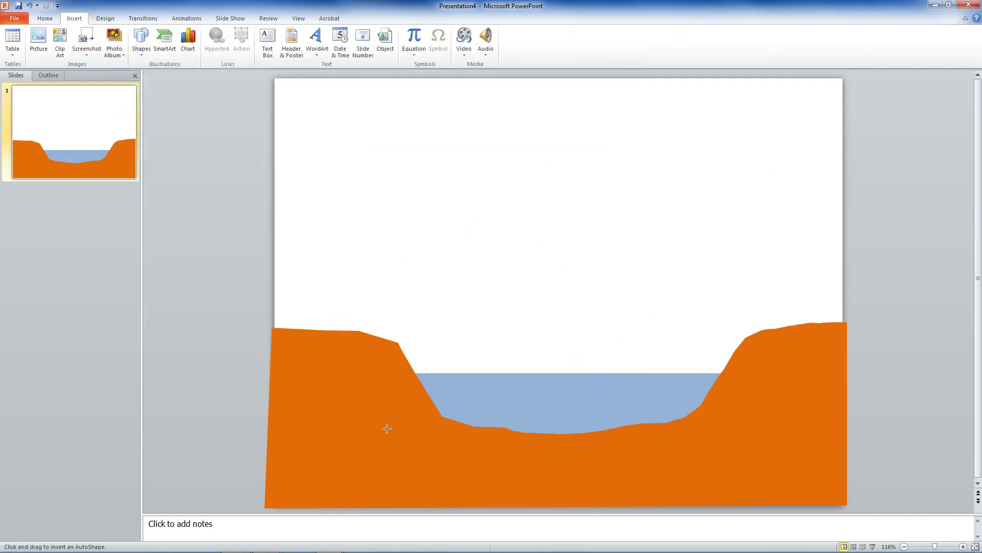
mouse_move(449, 286)
mouse_down()
mouse_move(454, 324)
mouse_move(522, 330)
mouse_up()
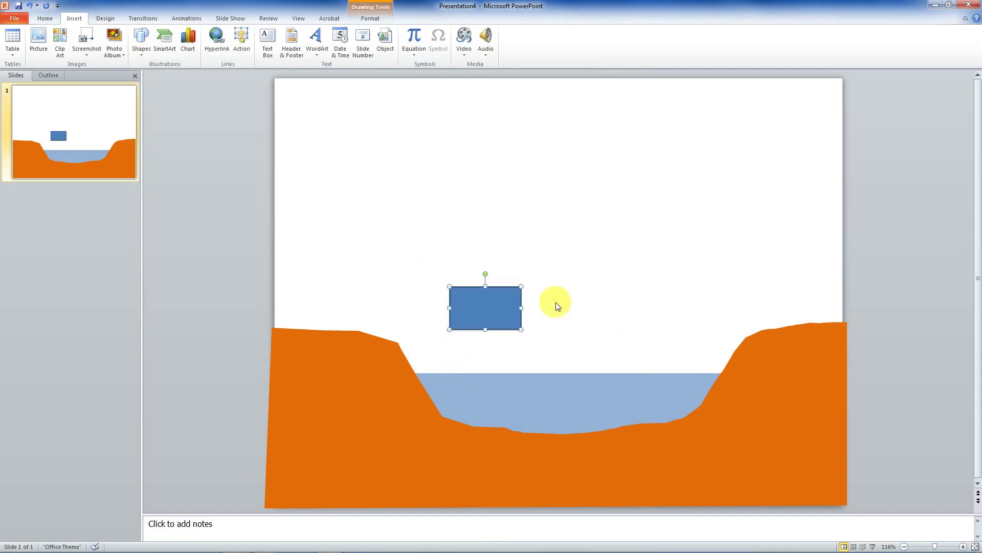
click(370, 19)
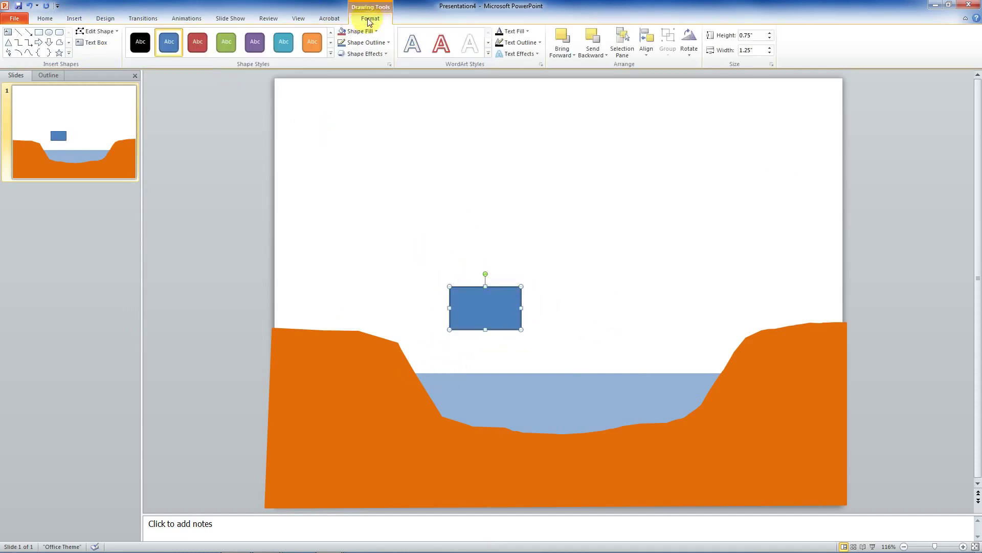
click(312, 41)
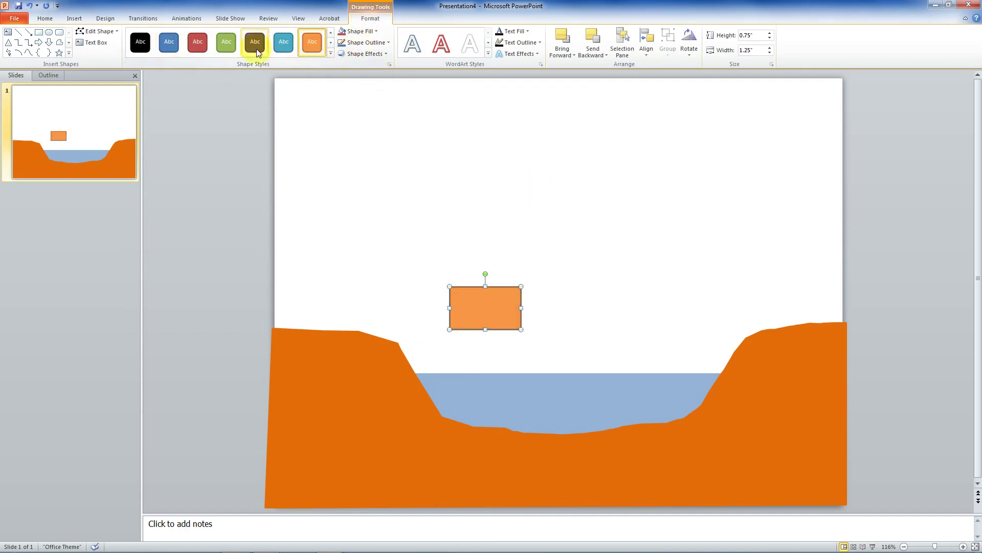
click(255, 42)
click(547, 261)
click(493, 309)
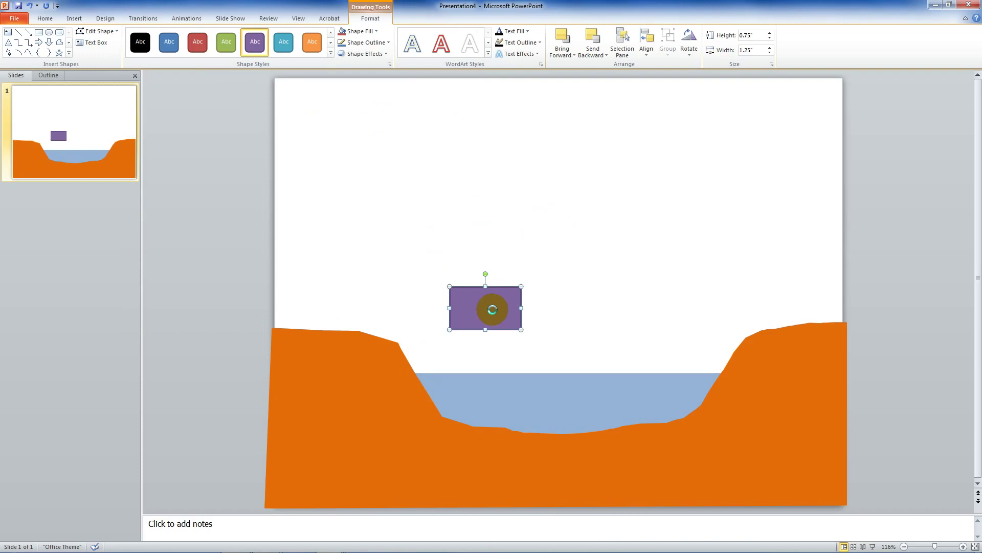
Step: Duplicate the purple rectangle, group the pair, and move them into the orange ground
key(ctrl+d)
drag(499, 313, 629, 303)
click(751, 248)
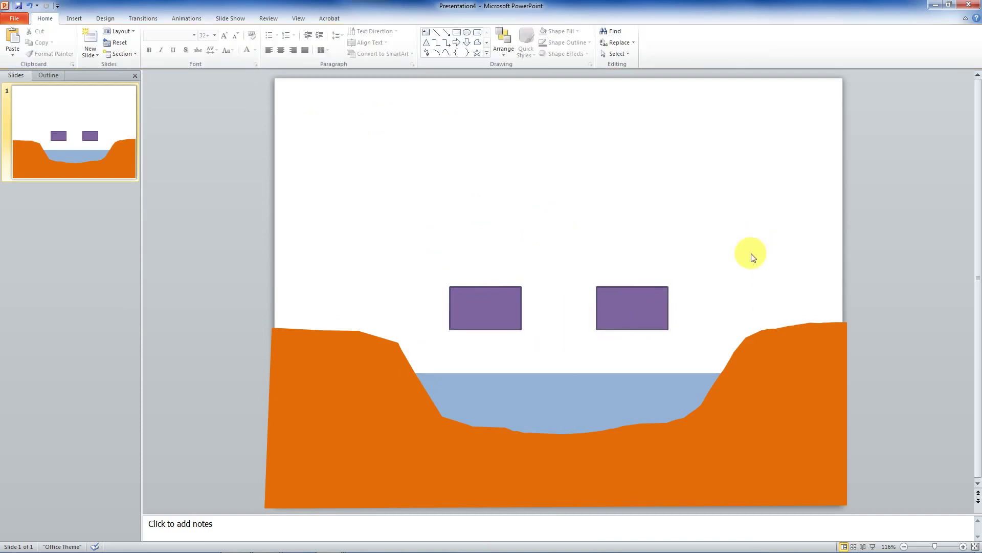
mouse_move(421, 255)
mouse_down()
mouse_move(490, 330)
mouse_move(683, 349)
mouse_up()
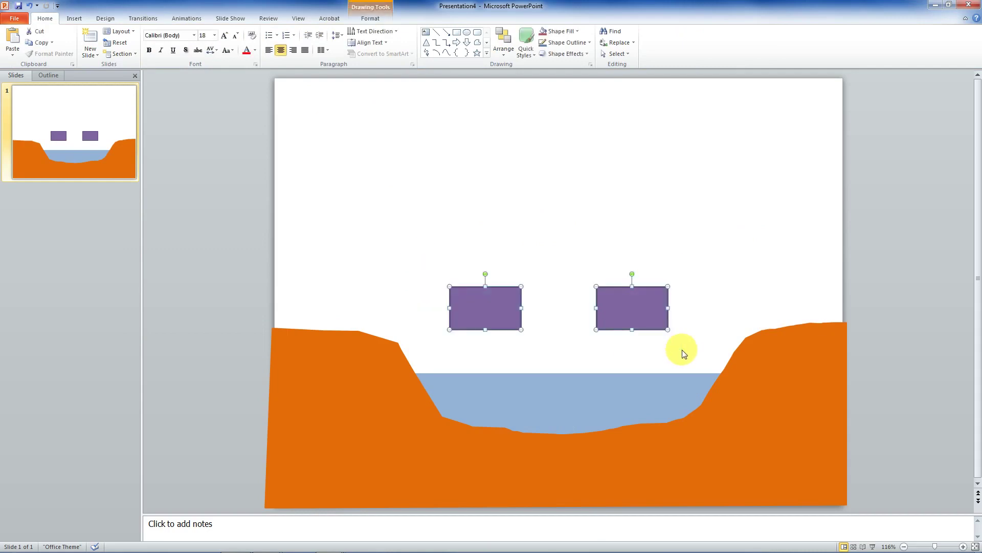
key(ctrl+g)
drag(639, 302, 638, 455)
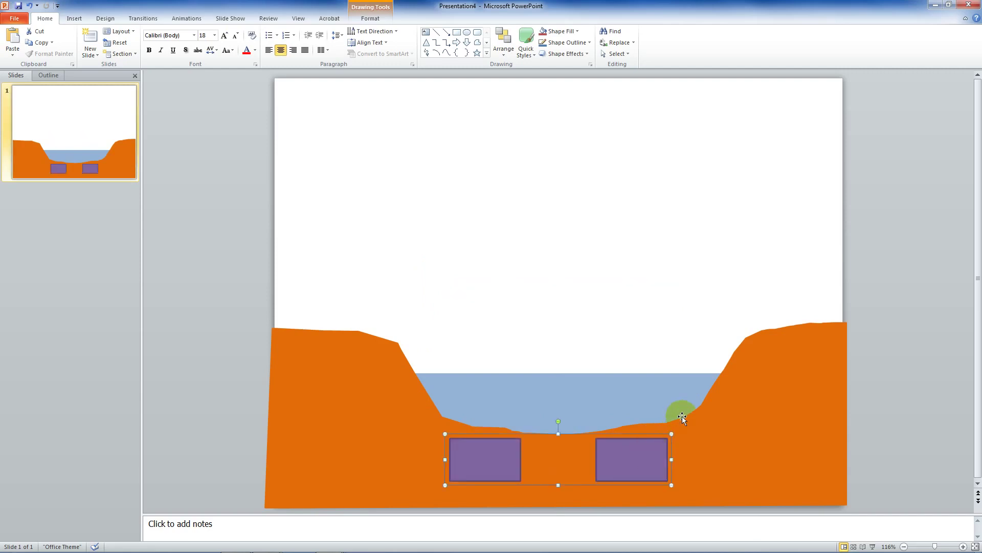
click(161, 277)
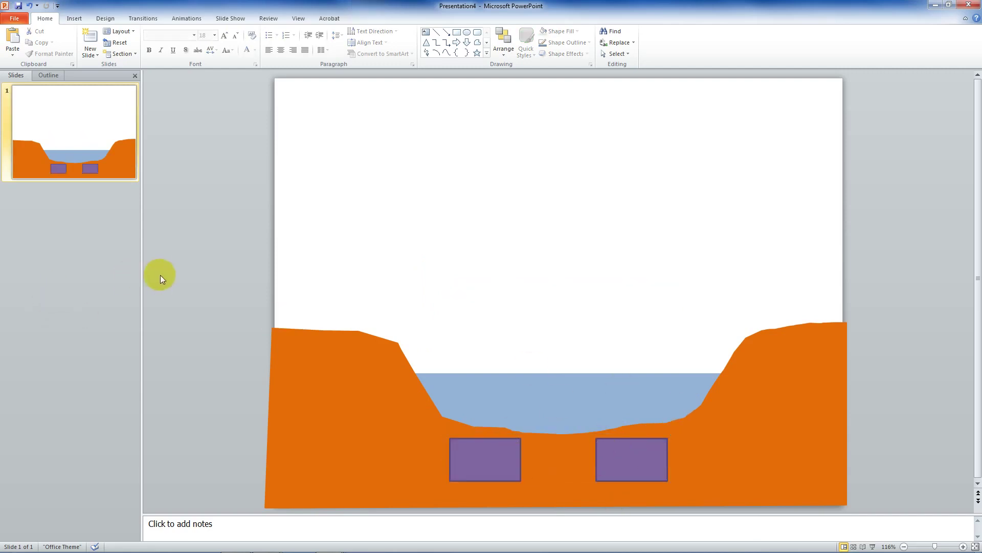
Step: Draw a tall, thin rectangle above the water
click(75, 19)
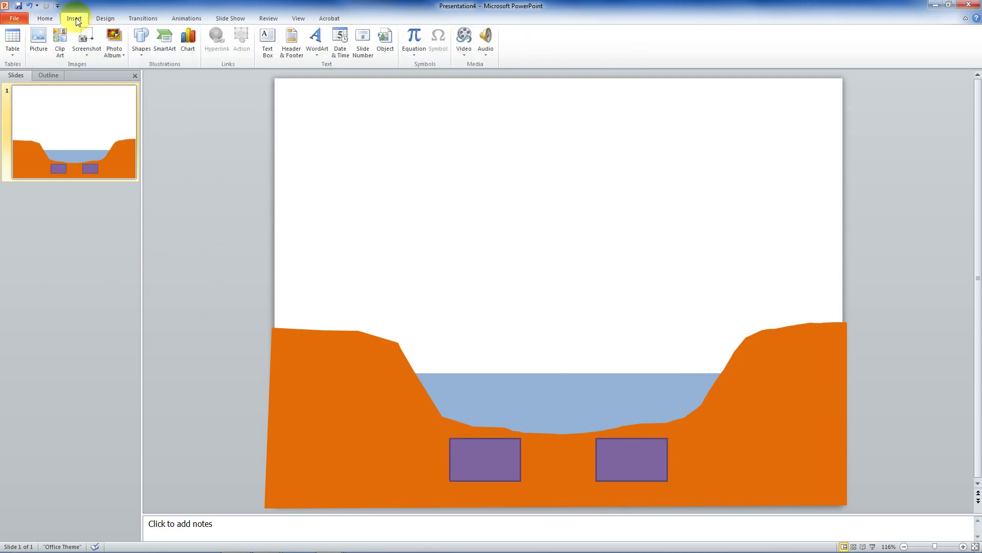
click(137, 52)
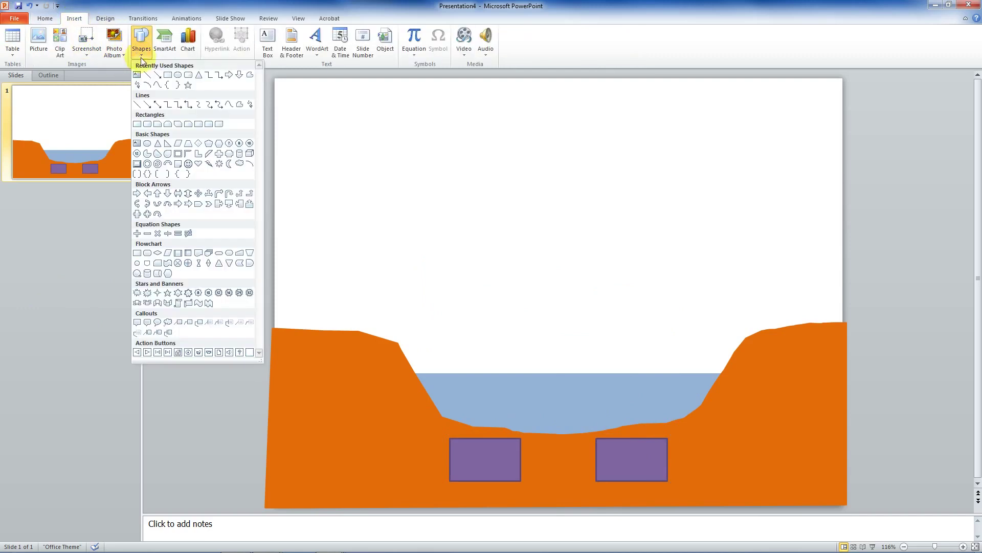
click(167, 76)
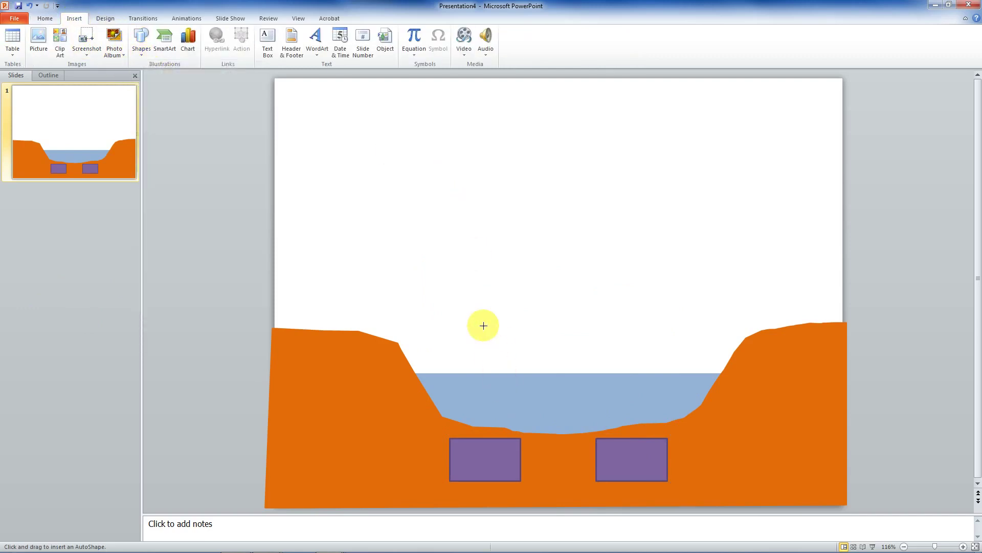
mouse_move(468, 235)
mouse_down()
mouse_move(476, 319)
mouse_move(498, 339)
mouse_up()
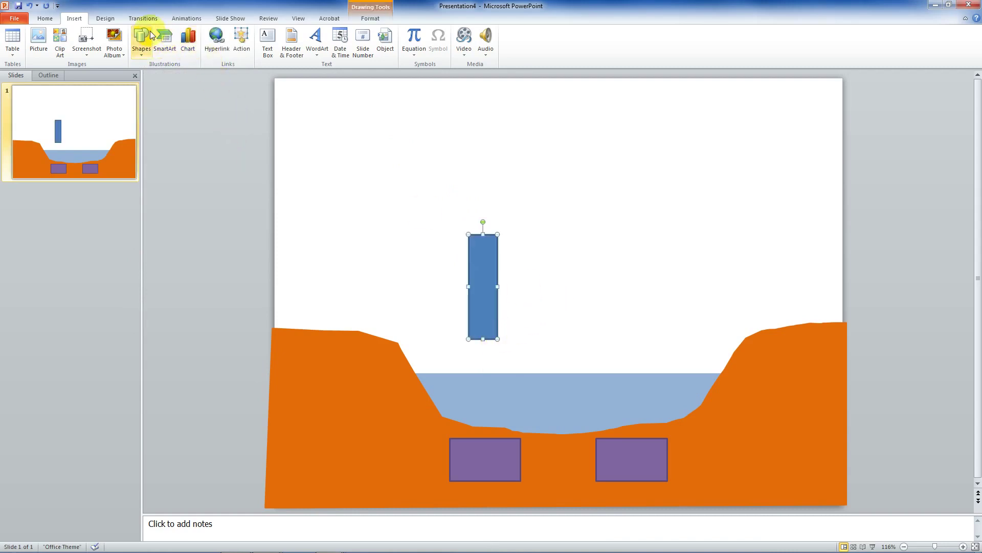
Step: Set the tall rectangle's fill and outline to red
right_click(476, 251)
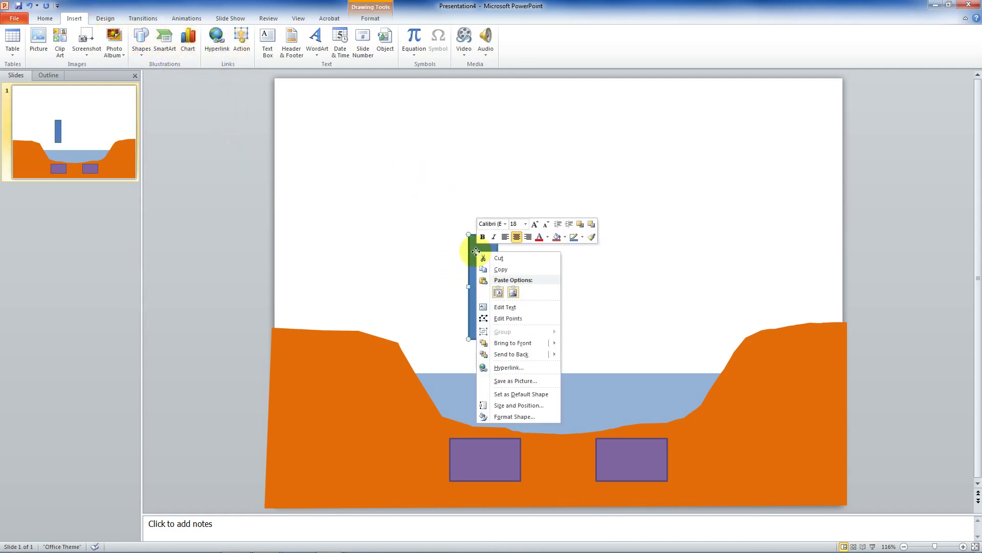
click(525, 416)
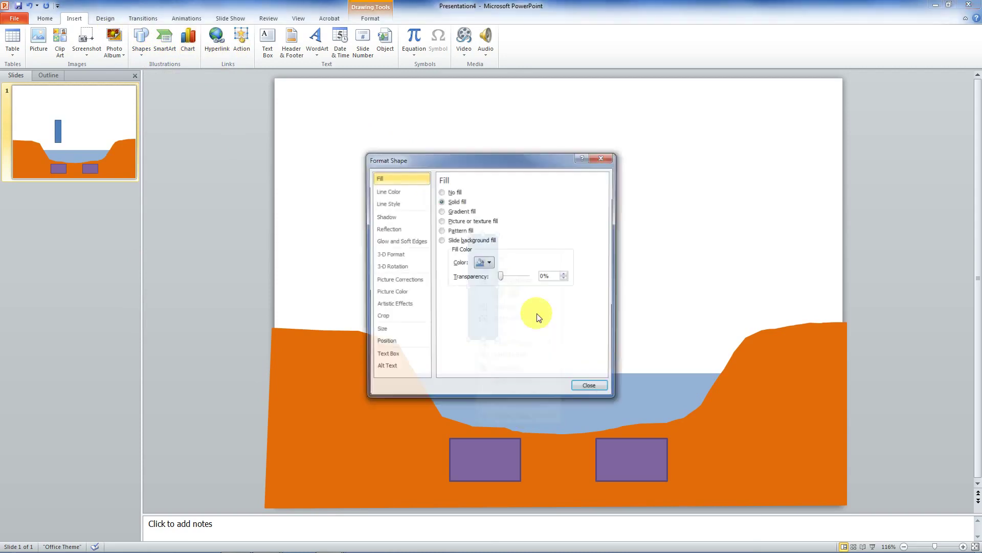
click(484, 263)
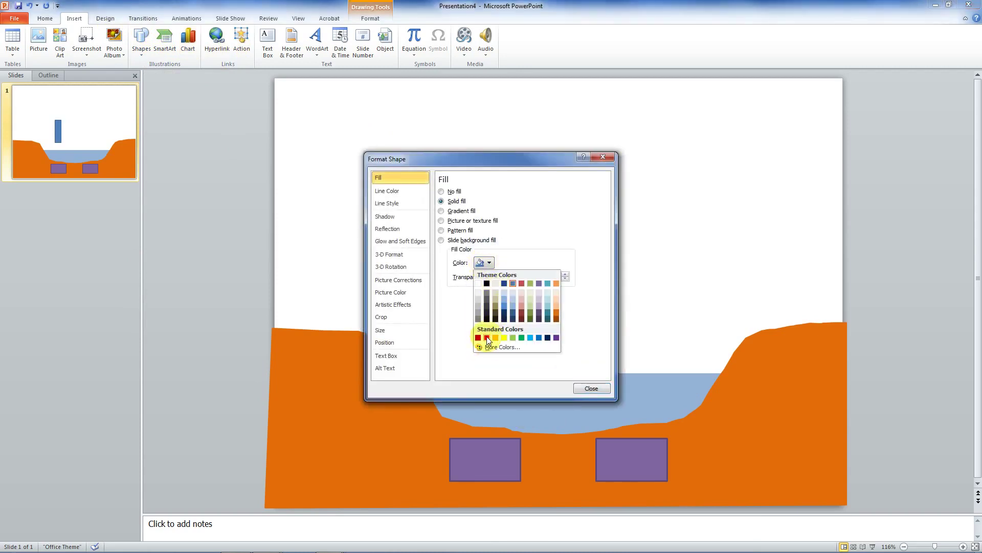
click(486, 338)
click(397, 197)
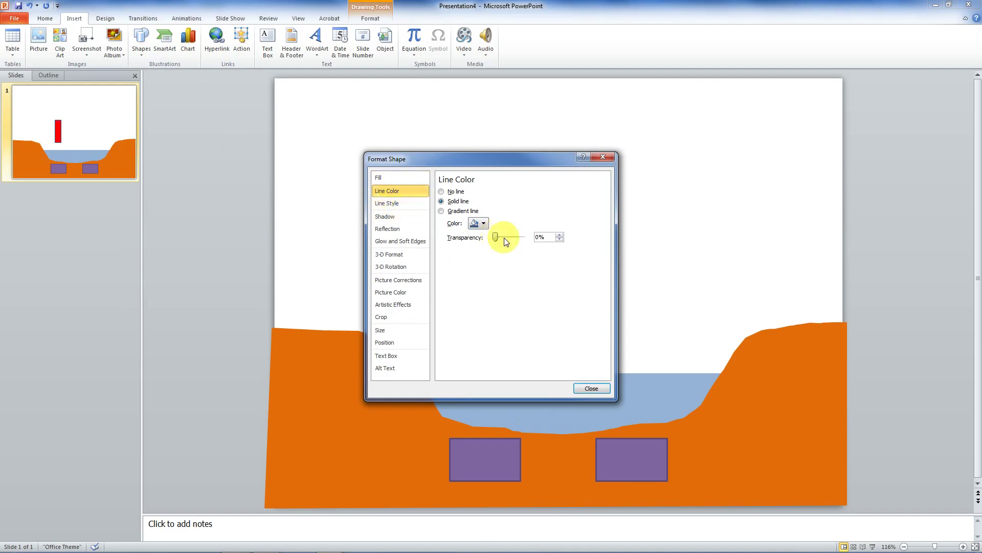
click(482, 223)
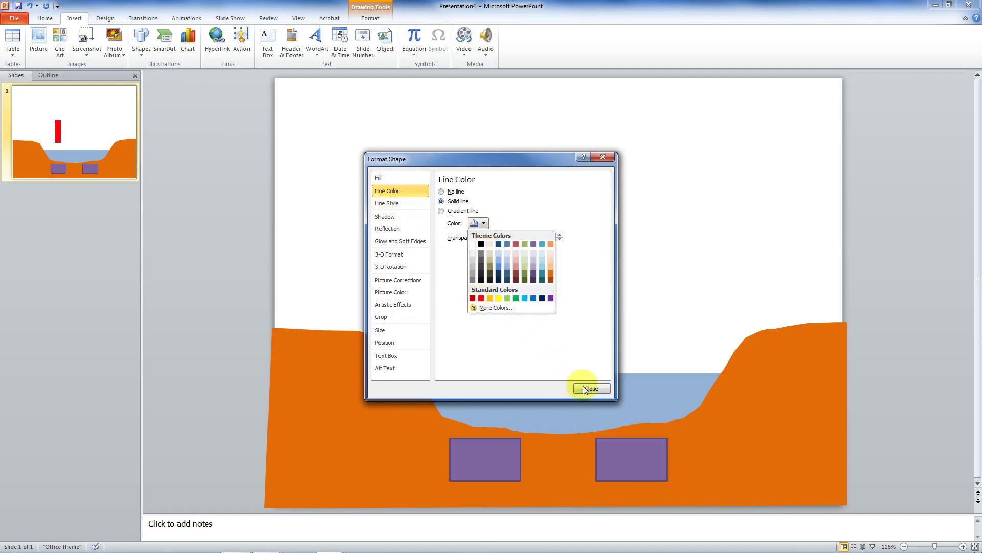
click(481, 297)
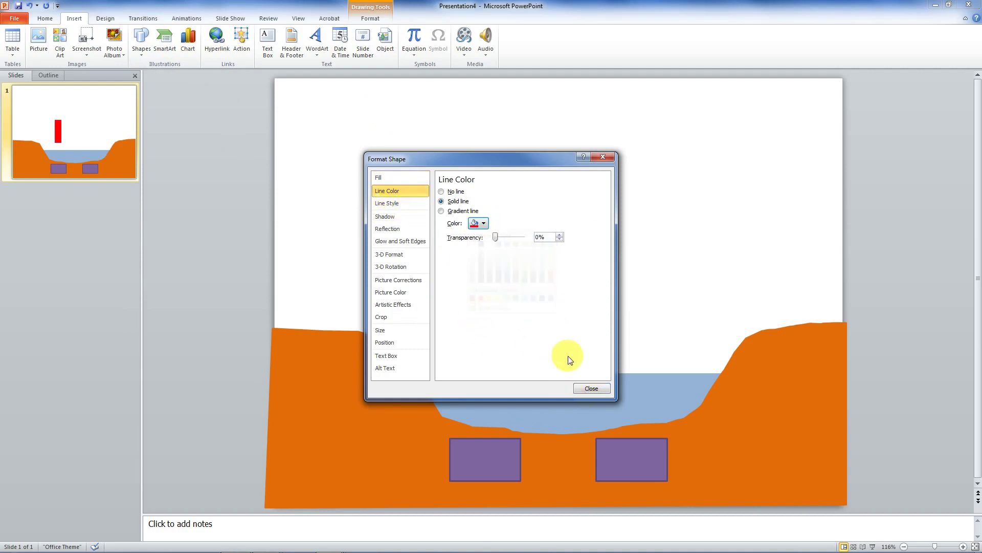
click(589, 389)
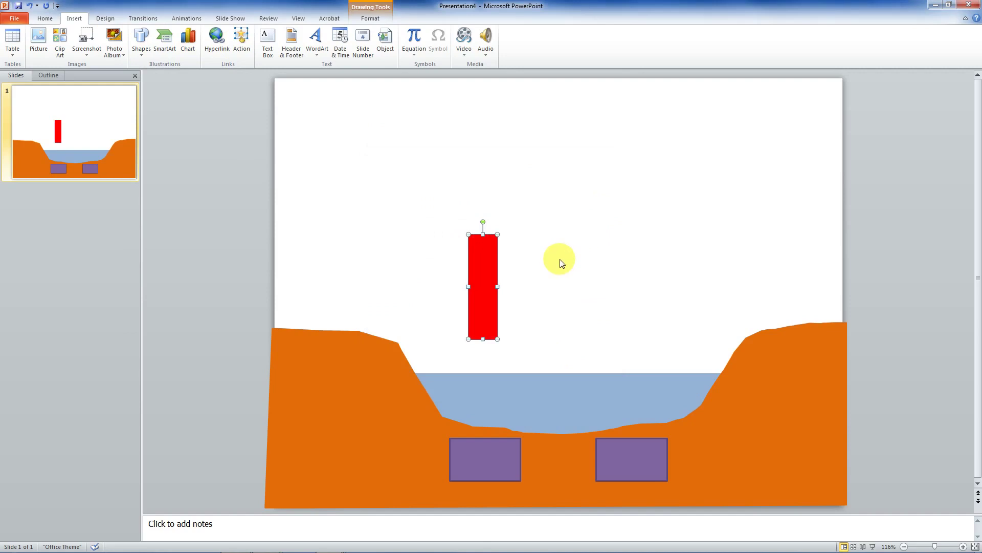
Step: Copy the red pillar and place one pillar on each purple footing
key(ctrl+c)
key(ctrl+v)
drag(498, 280, 631, 373)
click(620, 205)
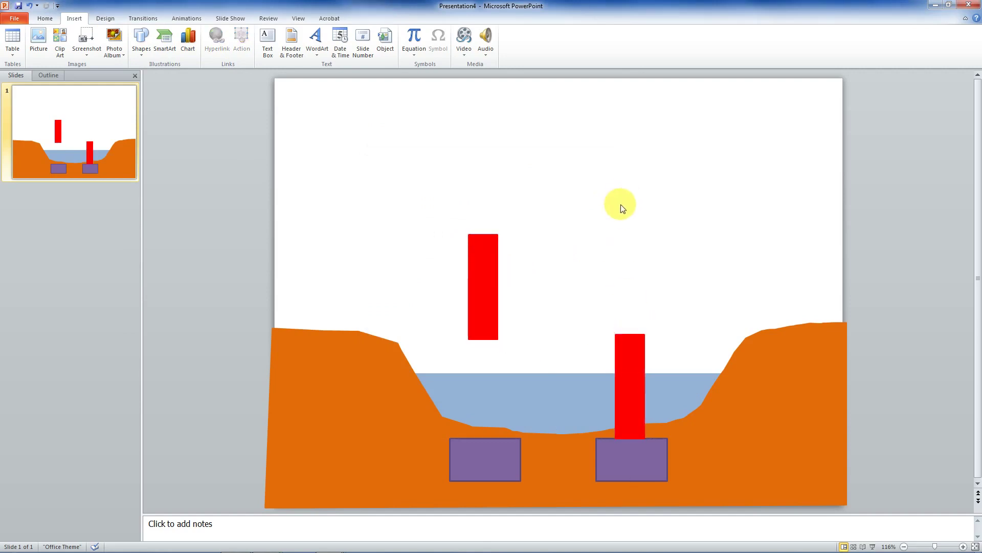
drag(486, 269, 483, 367)
click(617, 214)
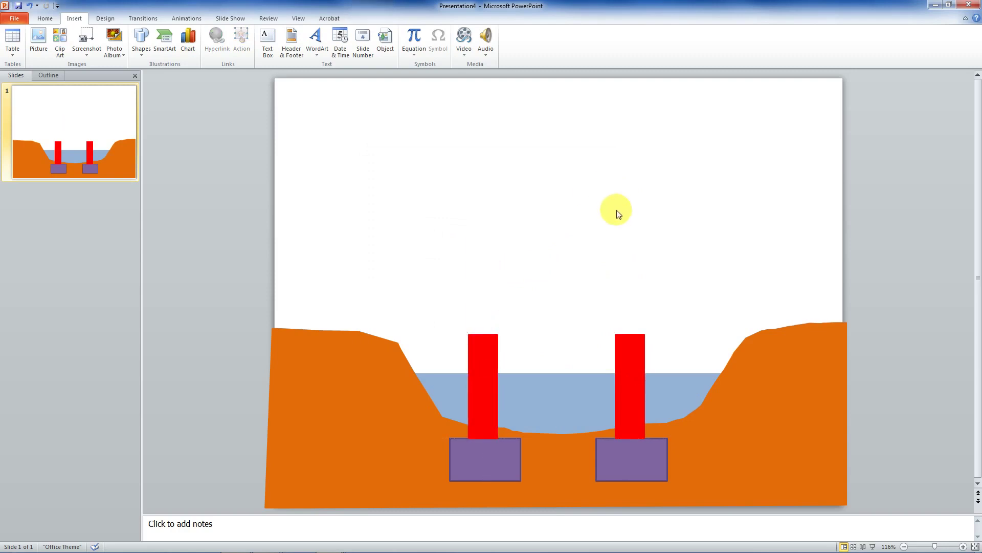
Step: Select both red pillars and group them with Ctrl+G
click(494, 368)
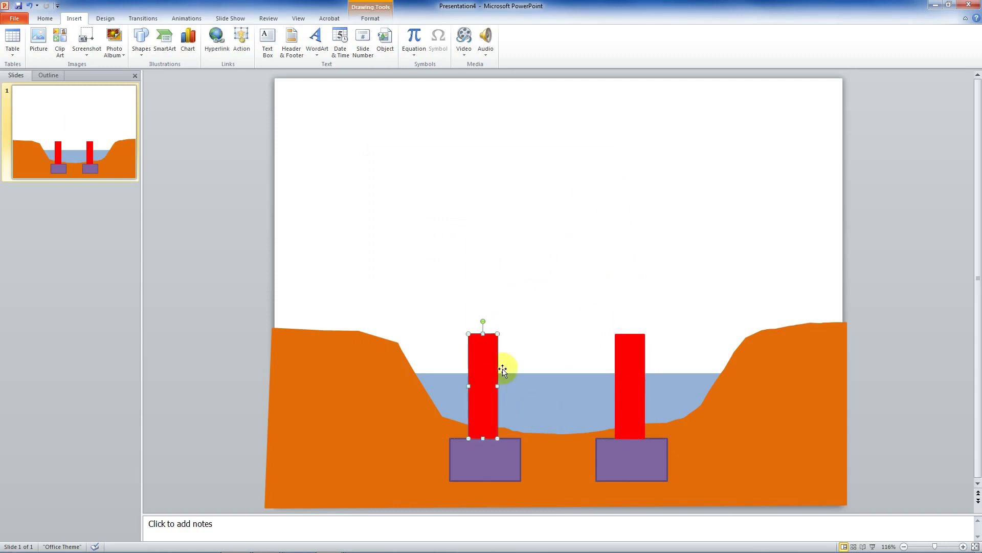
shift+click(633, 369)
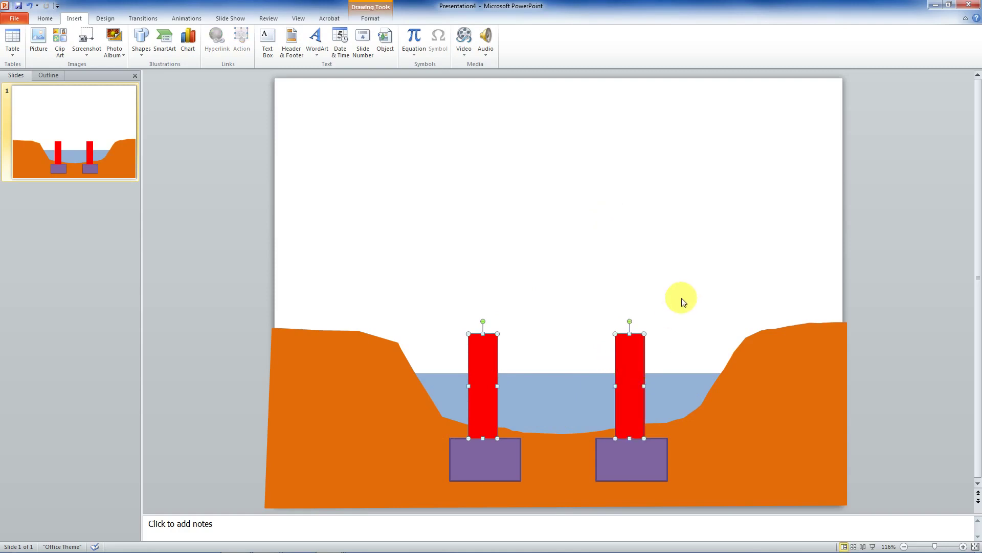
key(ctrl+g)
click(285, 280)
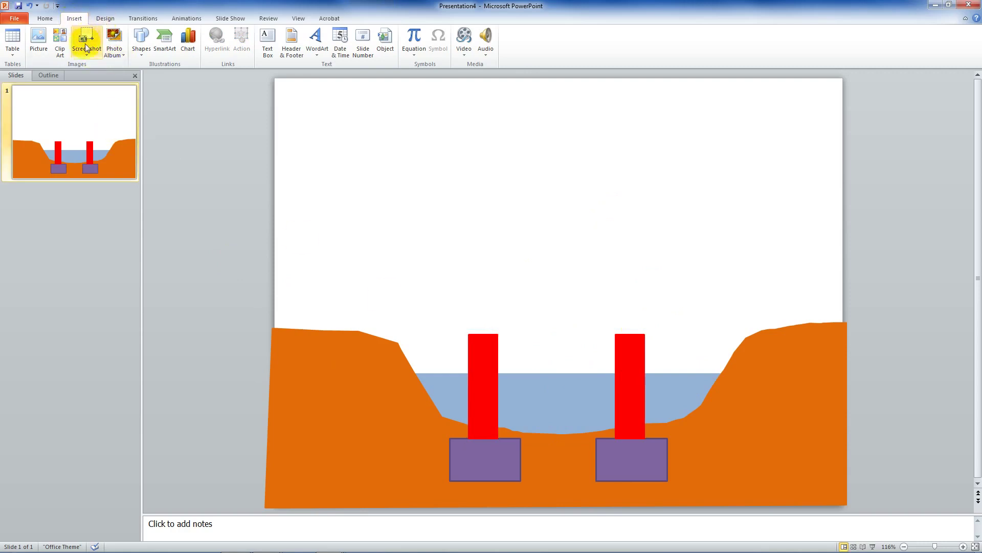
Step: Draw a long horizontal bar, place it on the pillars and tilt it slightly
click(141, 54)
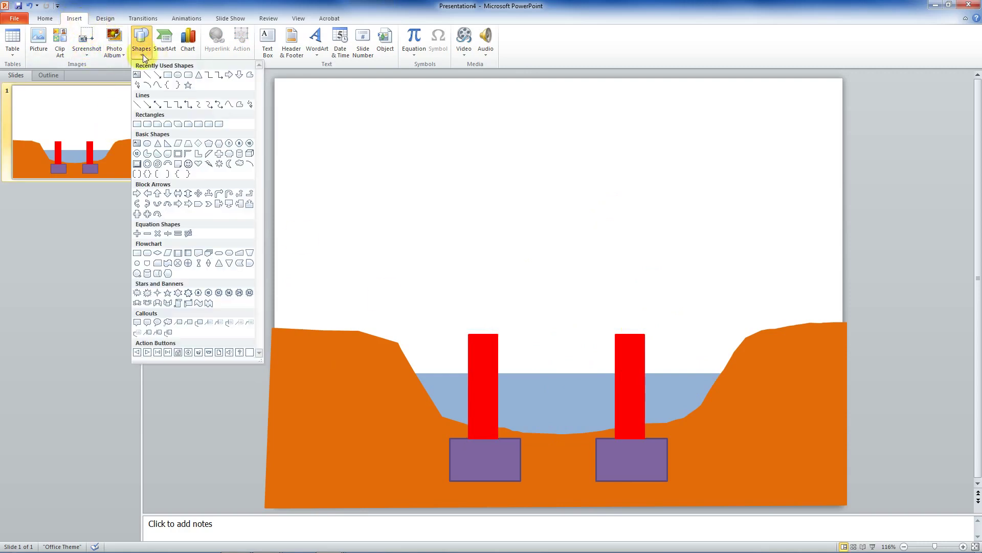
click(186, 85)
mouse_move(286, 250)
mouse_down()
mouse_move(302, 267)
mouse_move(859, 266)
mouse_up()
mouse_move(621, 256)
mouse_down()
mouse_move(597, 287)
mouse_move(609, 314)
mouse_up()
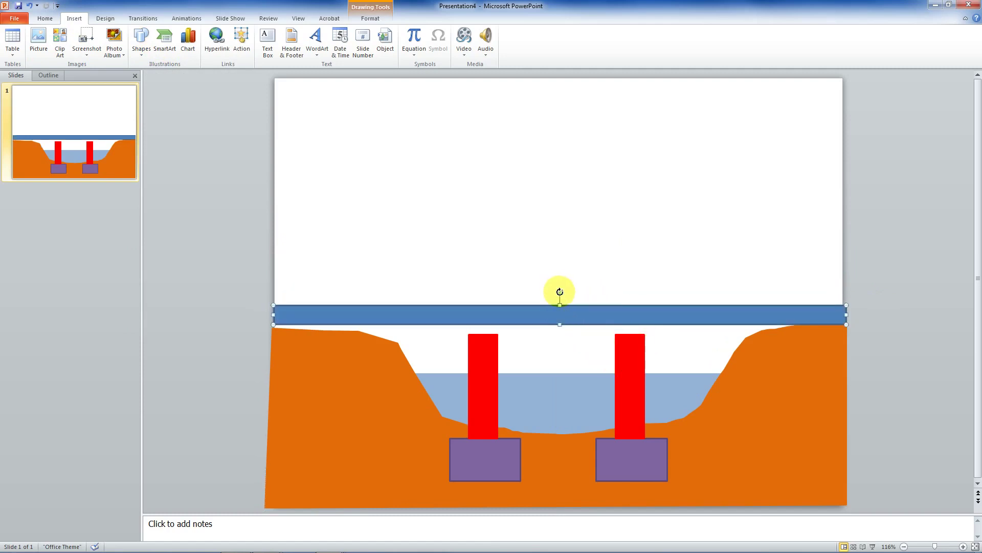
drag(560, 292, 557, 286)
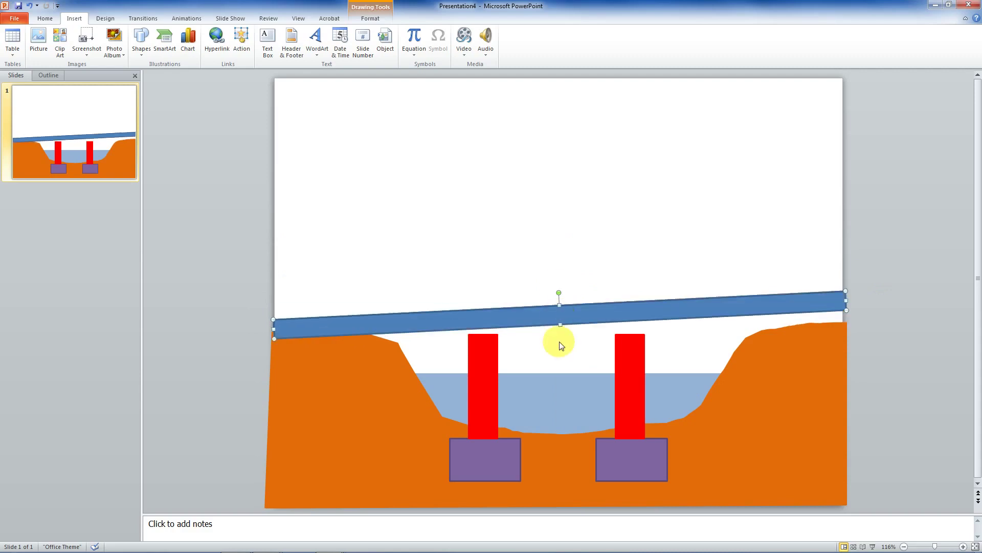
double_click(554, 315)
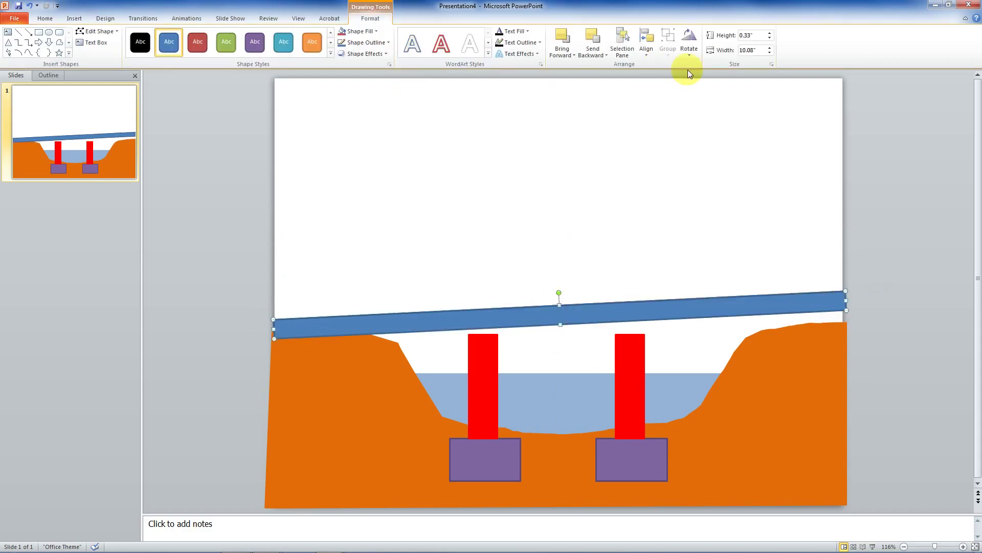
Step: Set the bridge deck's rotation to 359° through More Rotation Options
click(689, 55)
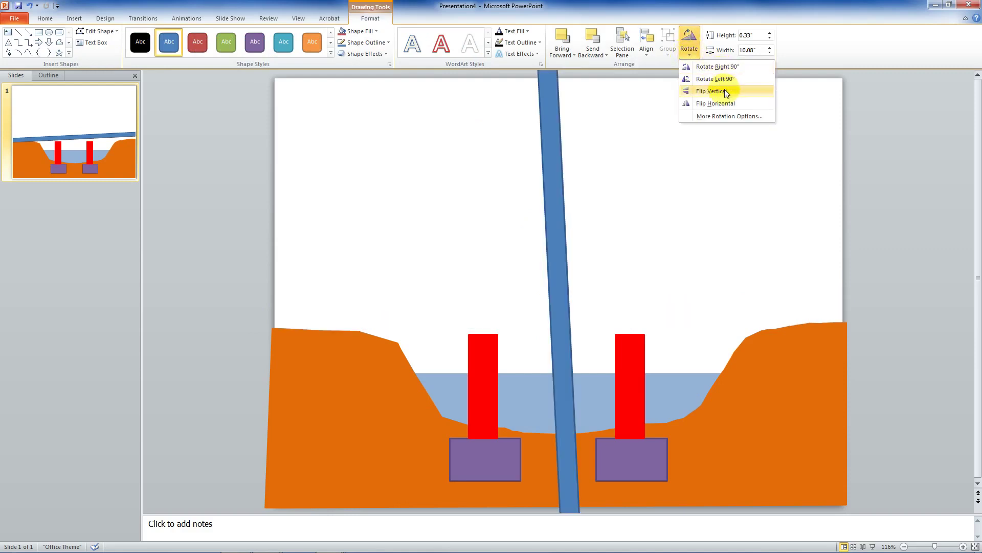
click(726, 116)
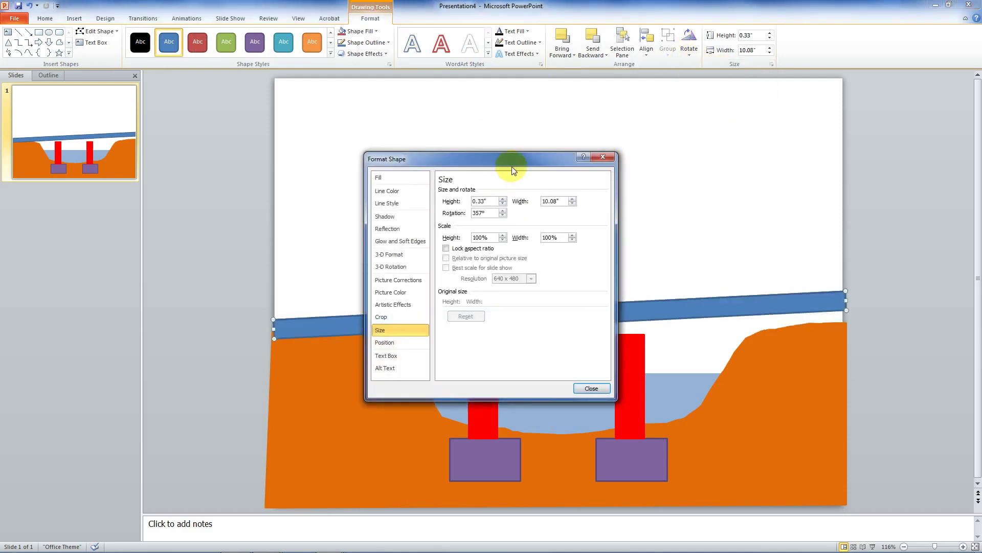
drag(511, 167, 708, 54)
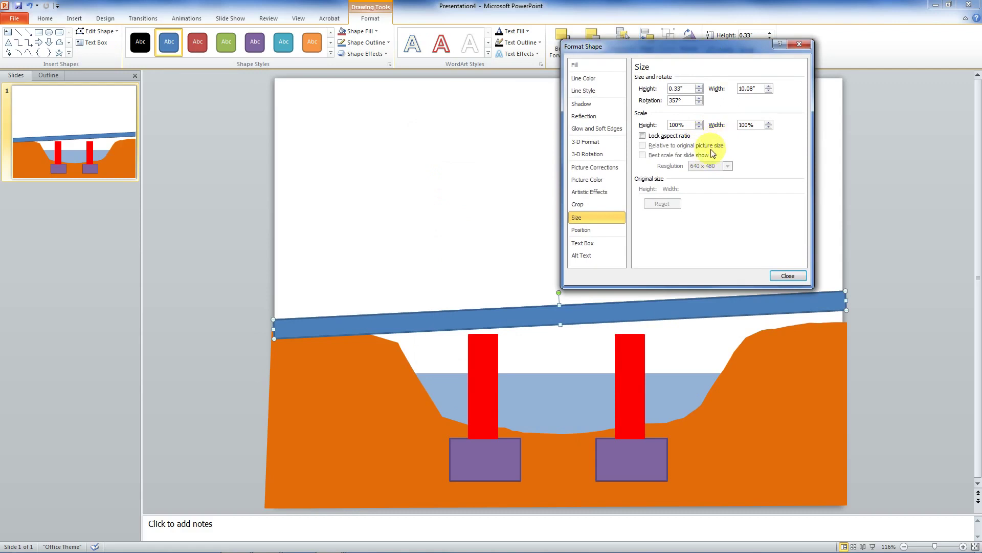
click(699, 102)
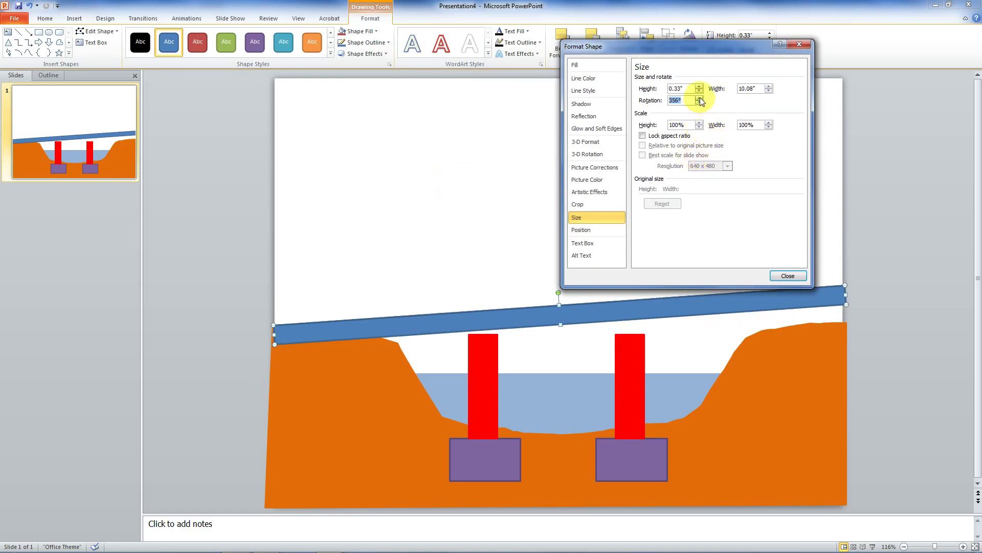
click(700, 97)
click(699, 98)
click(700, 98)
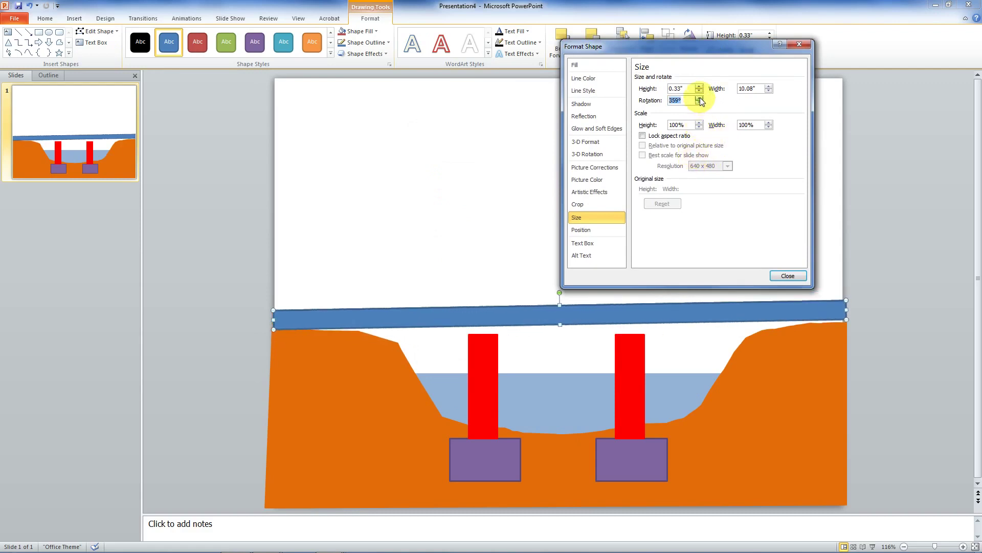
click(699, 98)
click(699, 103)
click(787, 274)
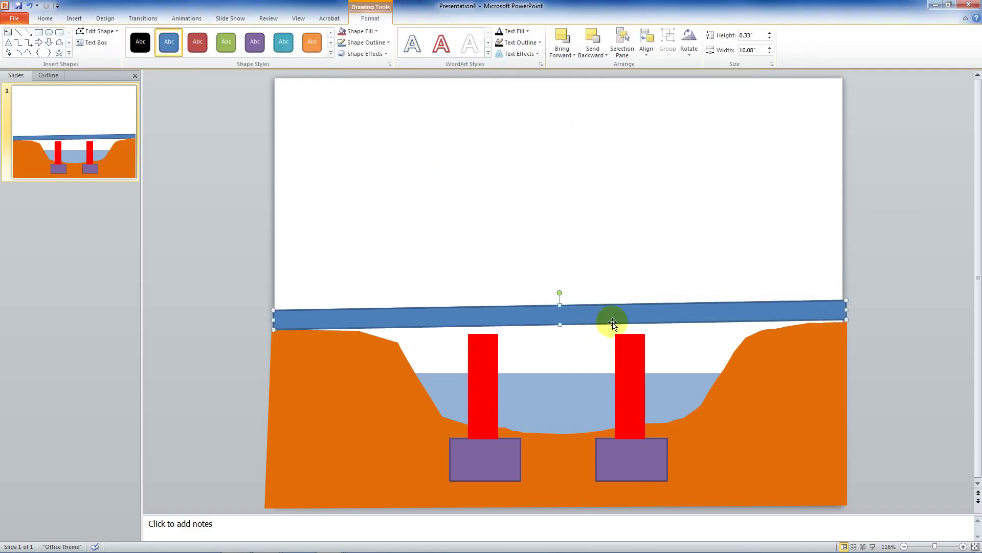
Step: Stretch the left and right red pillars upward so their tops meet the blue deck
click(487, 349)
click(491, 353)
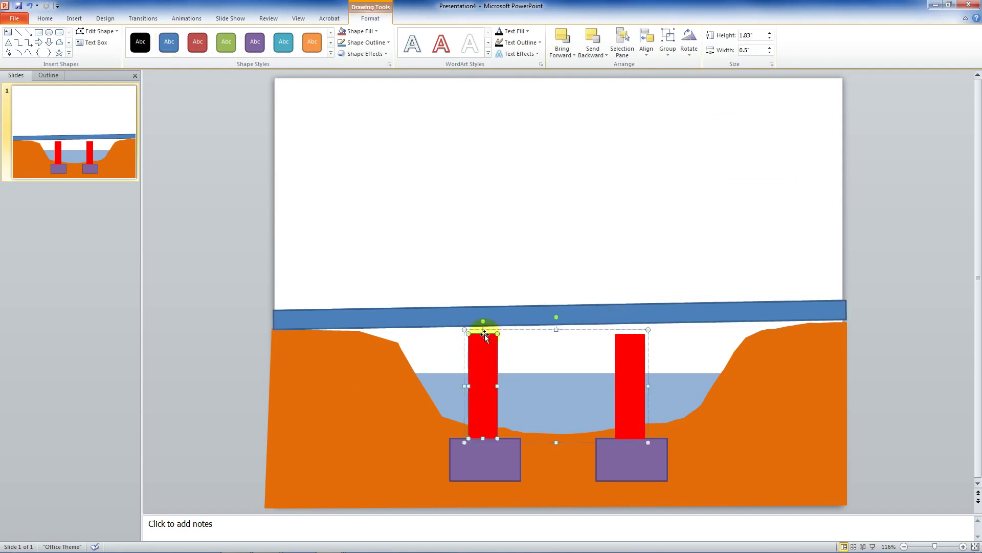
drag(483, 333, 484, 321)
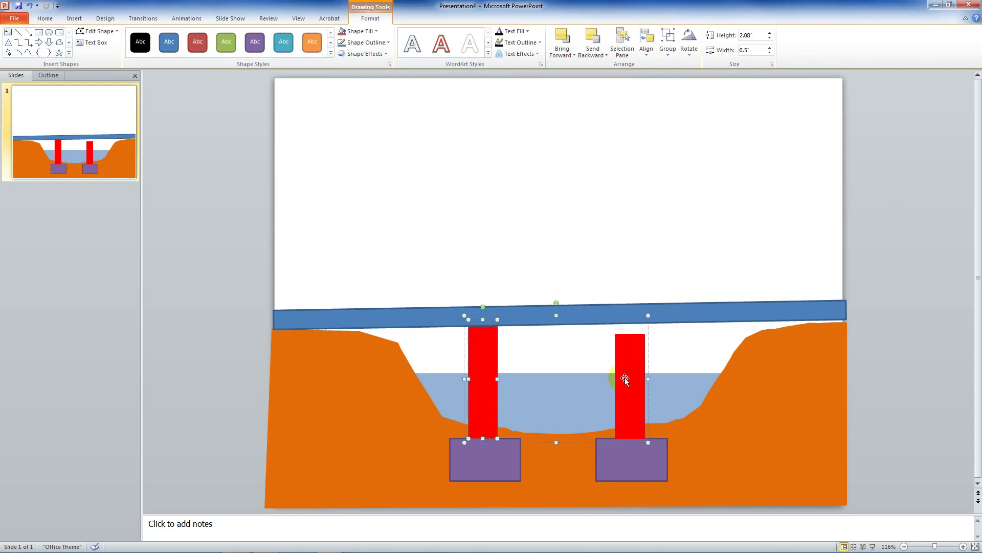
click(625, 377)
drag(630, 334, 632, 319)
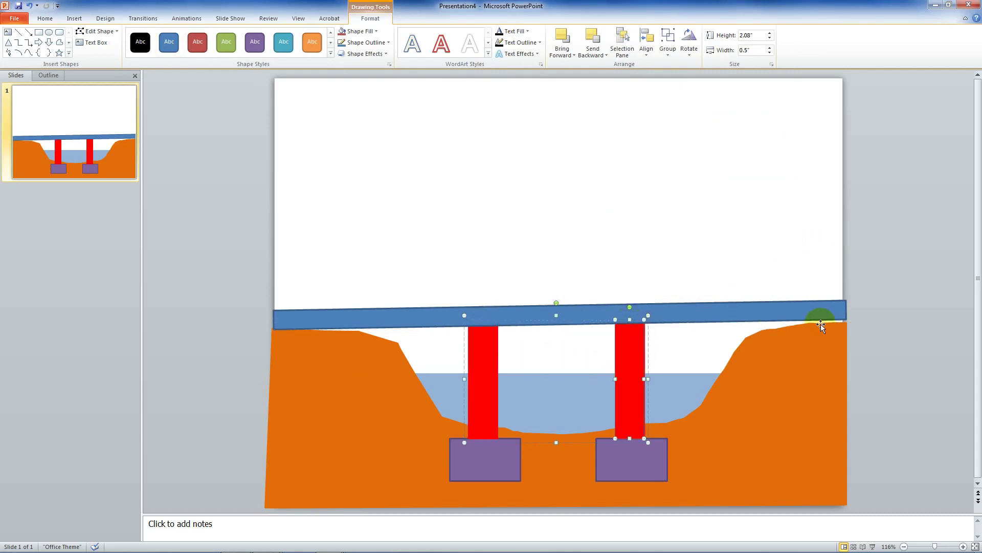
click(868, 282)
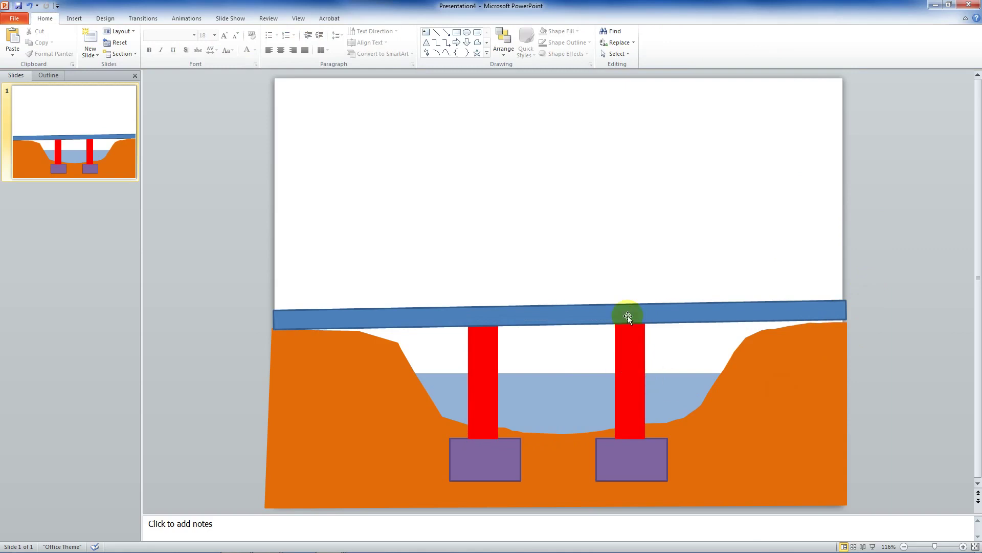
Step: Send the grouped red pillars one layer backward, behind the blue deck
click(490, 379)
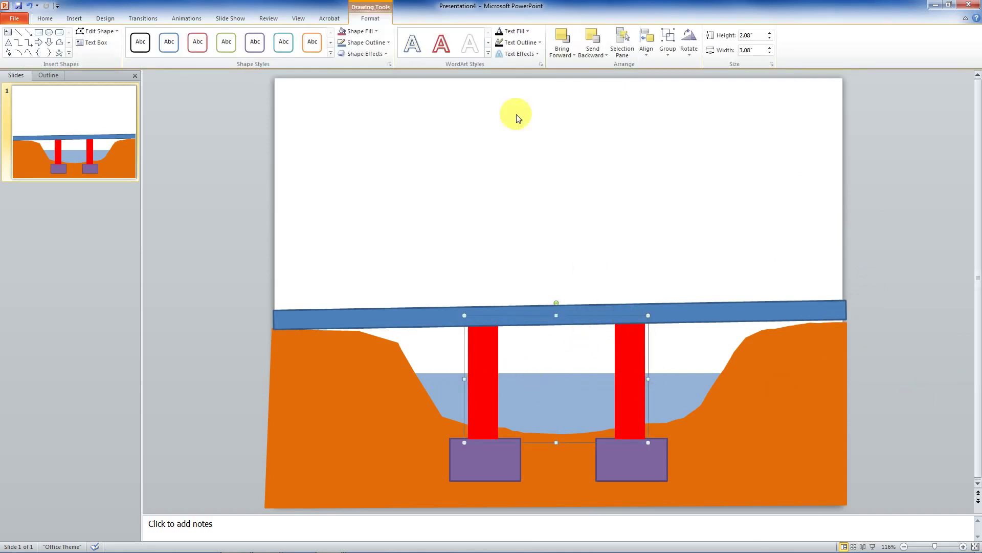
click(597, 54)
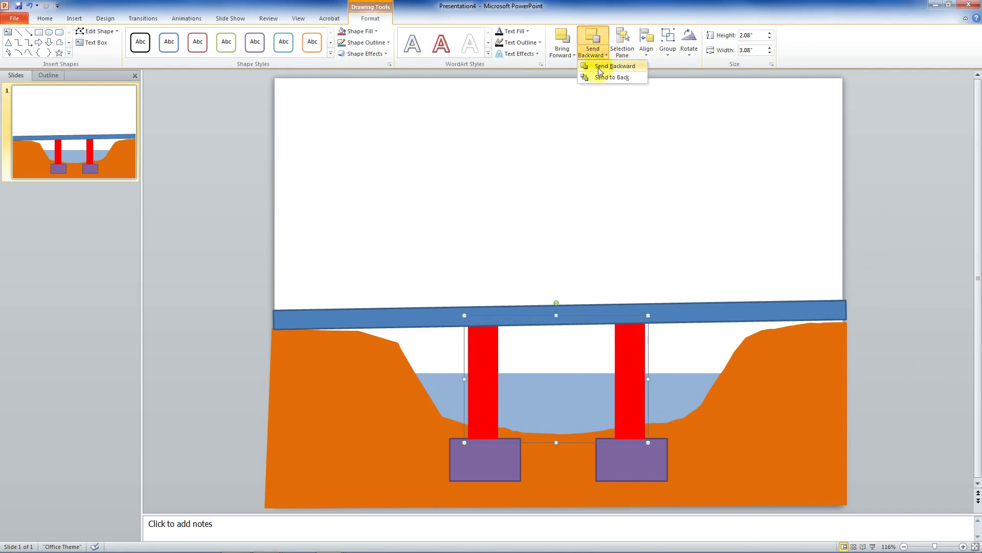
click(600, 68)
click(879, 383)
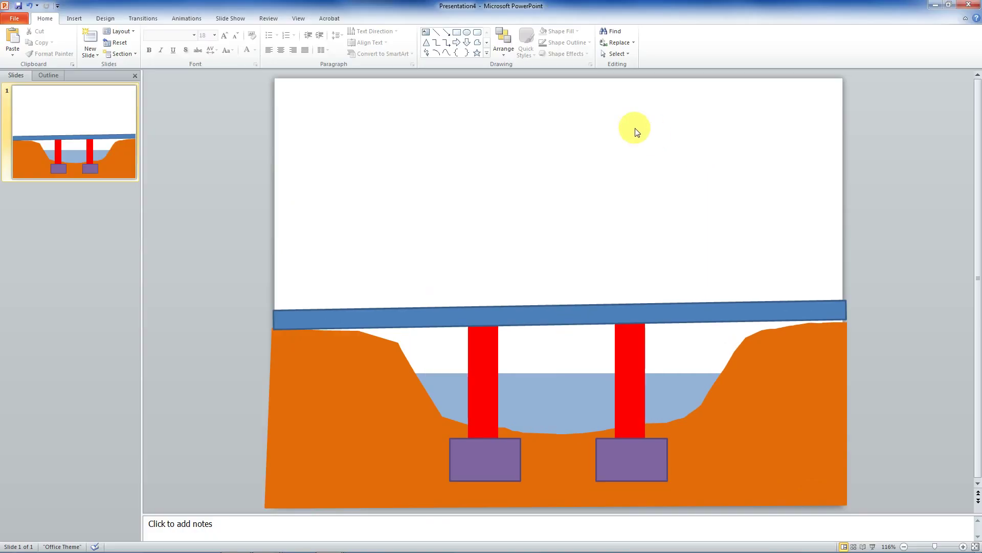
right_click(635, 130)
Step: Set a light blue solid fill as the background and apply it to all slides
click(683, 244)
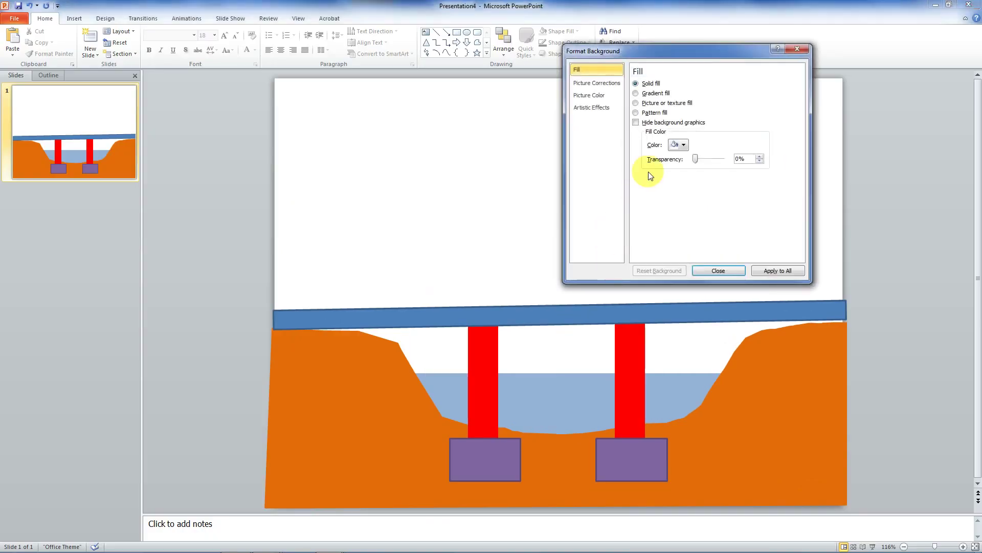
click(685, 146)
click(726, 231)
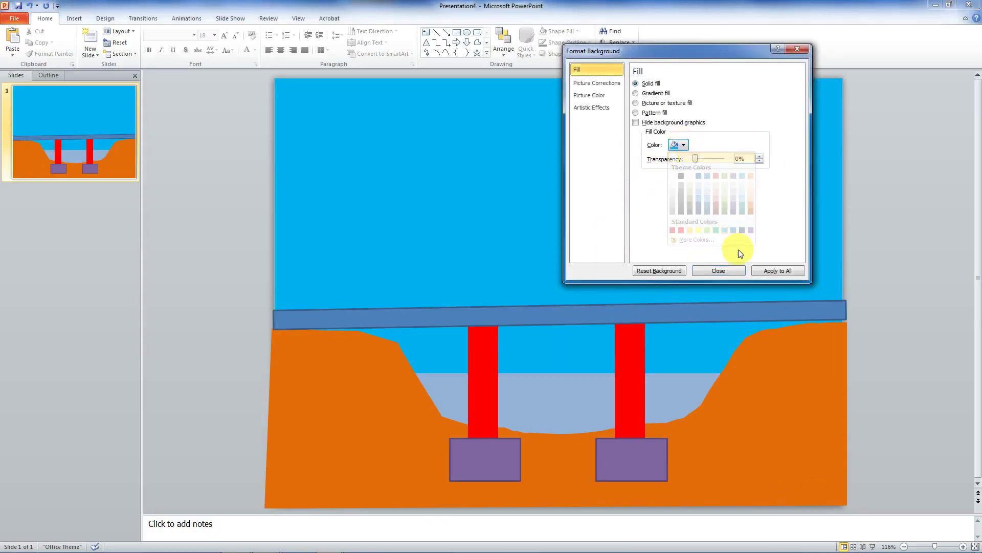
click(773, 272)
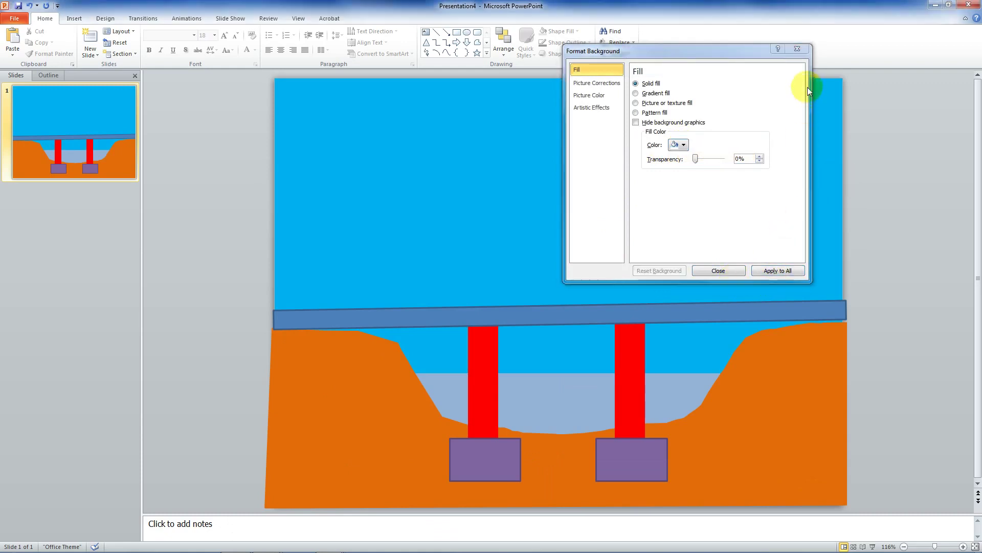
click(797, 48)
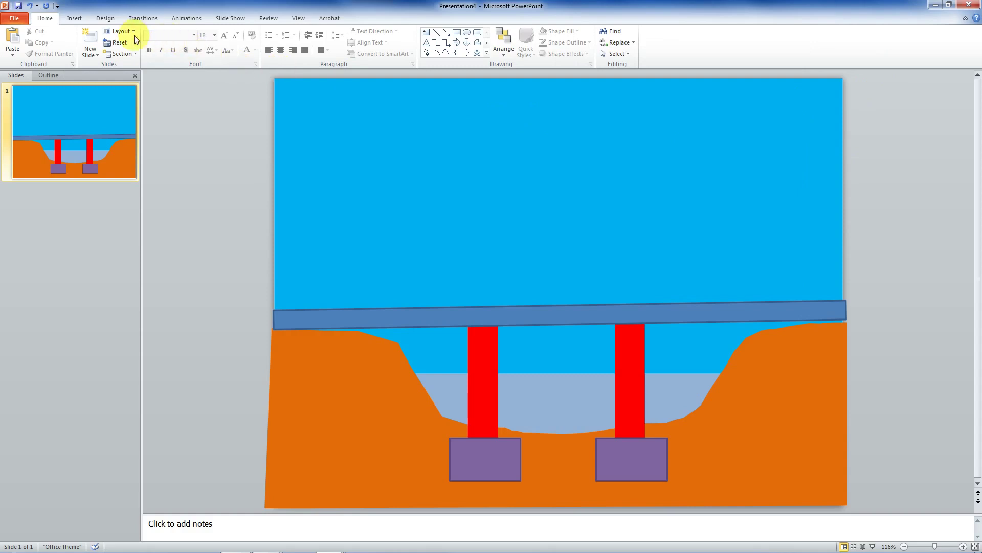
click(77, 20)
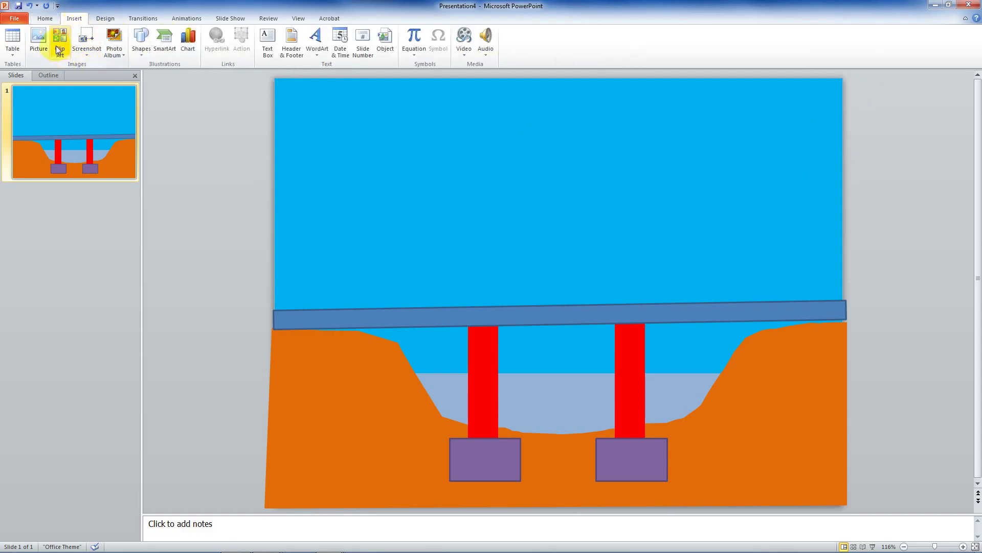
click(60, 42)
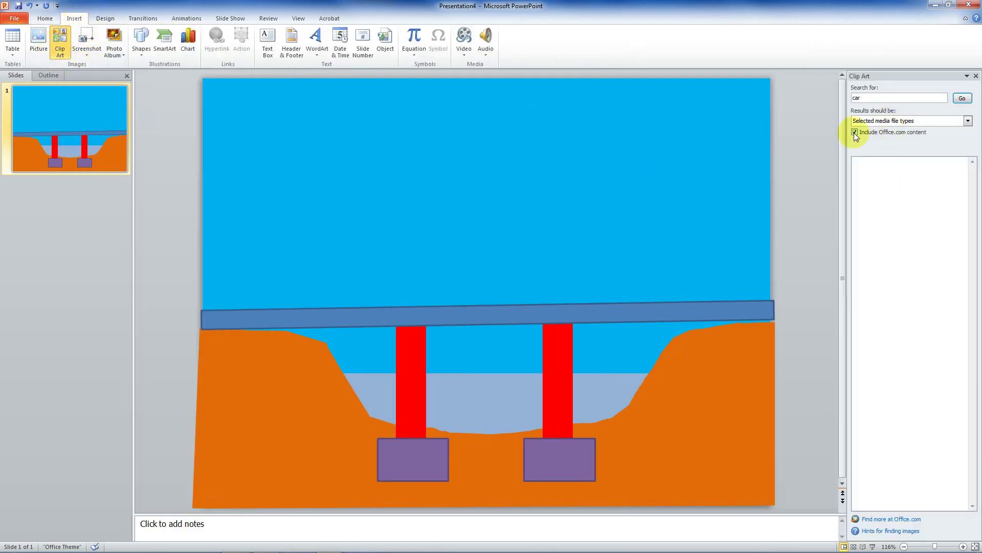
click(961, 122)
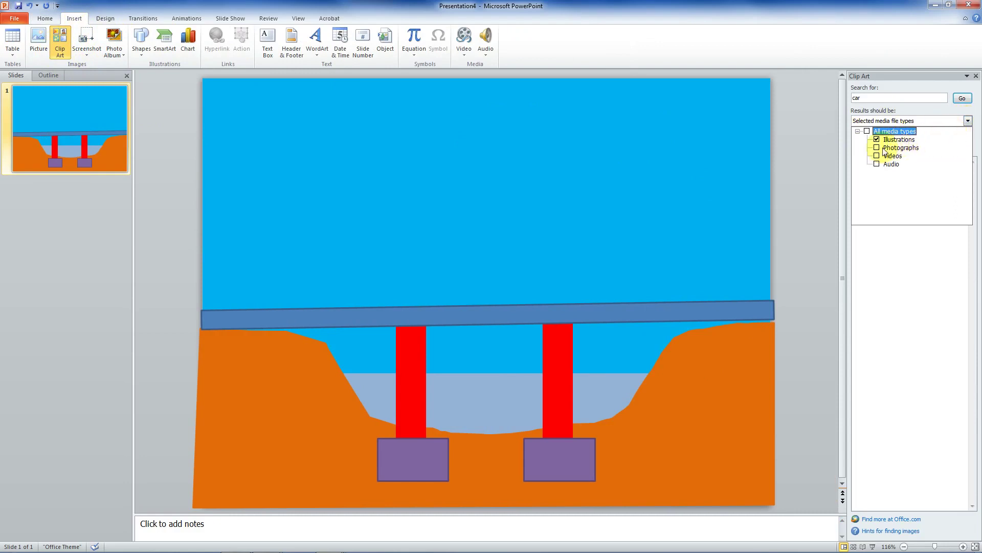
click(940, 99)
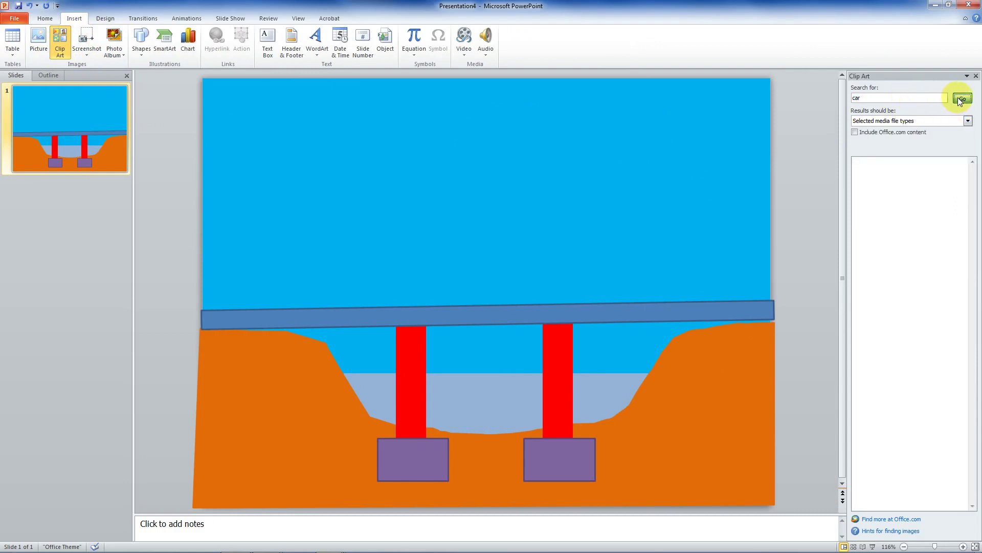
click(961, 99)
click(880, 187)
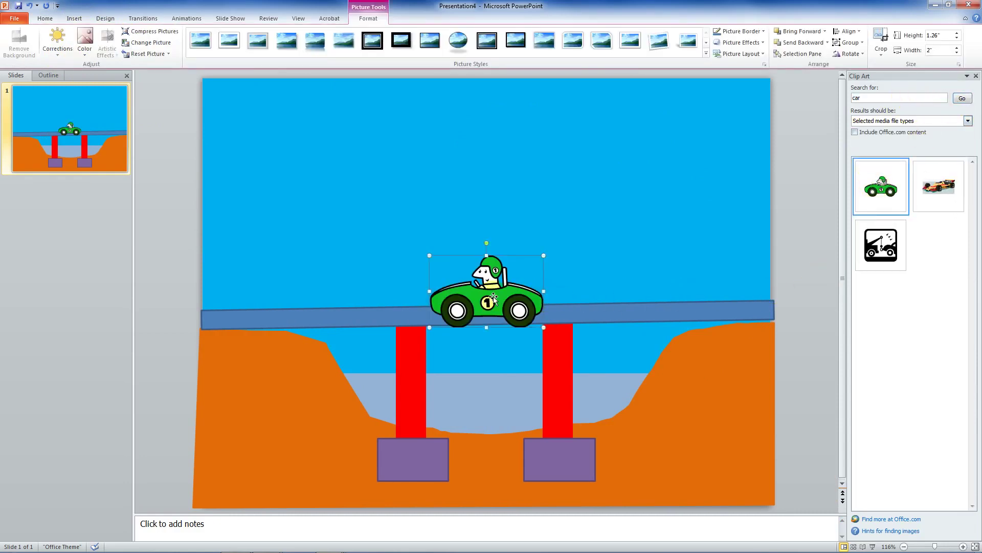
drag(493, 300, 720, 313)
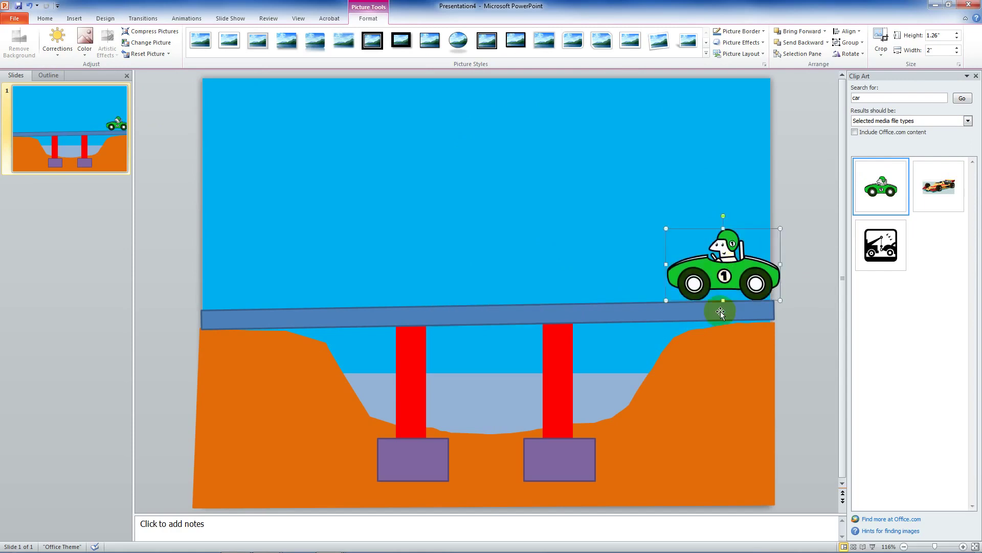
click(722, 216)
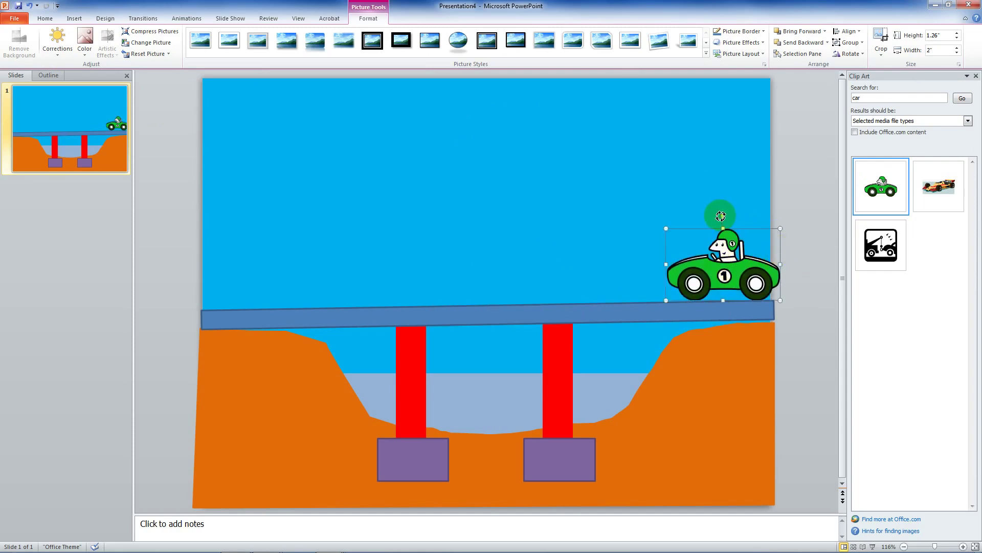
mouse_move(721, 215)
mouse_down()
mouse_move(707, 216)
mouse_move(723, 215)
mouse_up()
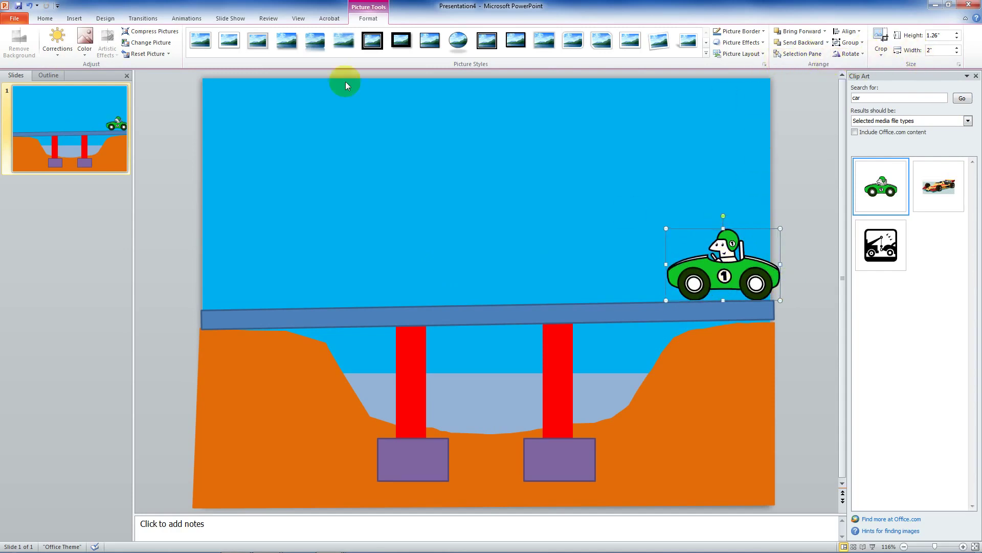
click(849, 54)
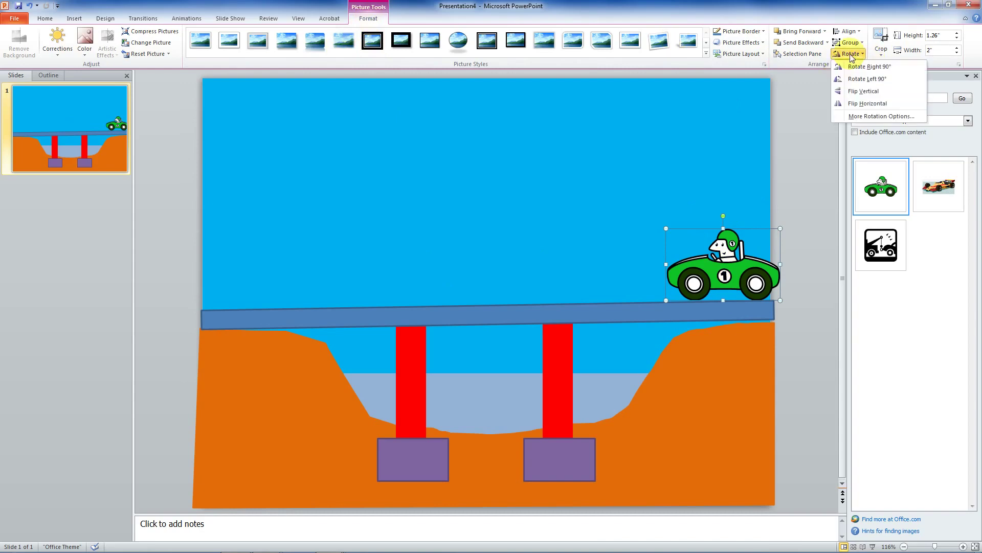
click(819, 167)
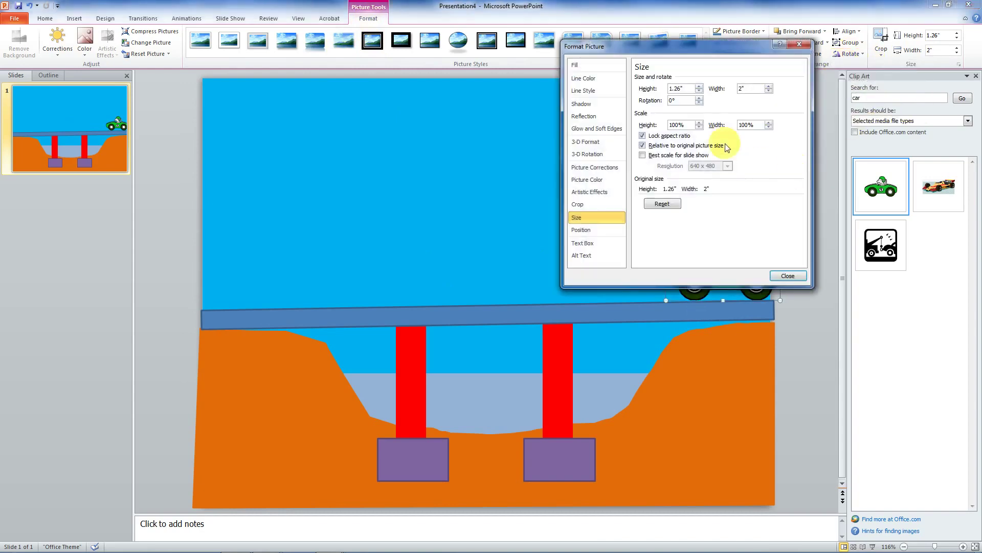
drag(592, 39, 244, 36)
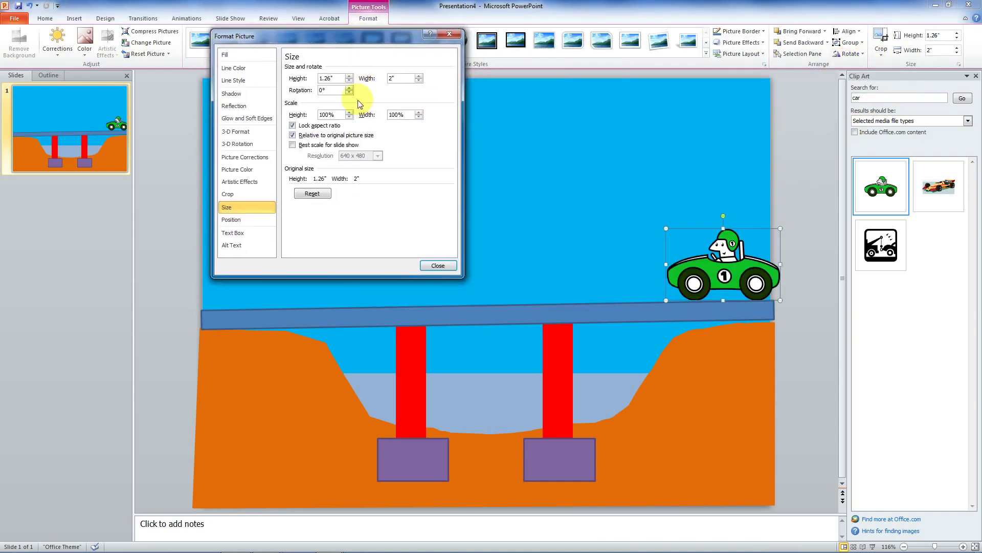
click(349, 88)
click(348, 92)
click(350, 88)
click(349, 93)
click(434, 265)
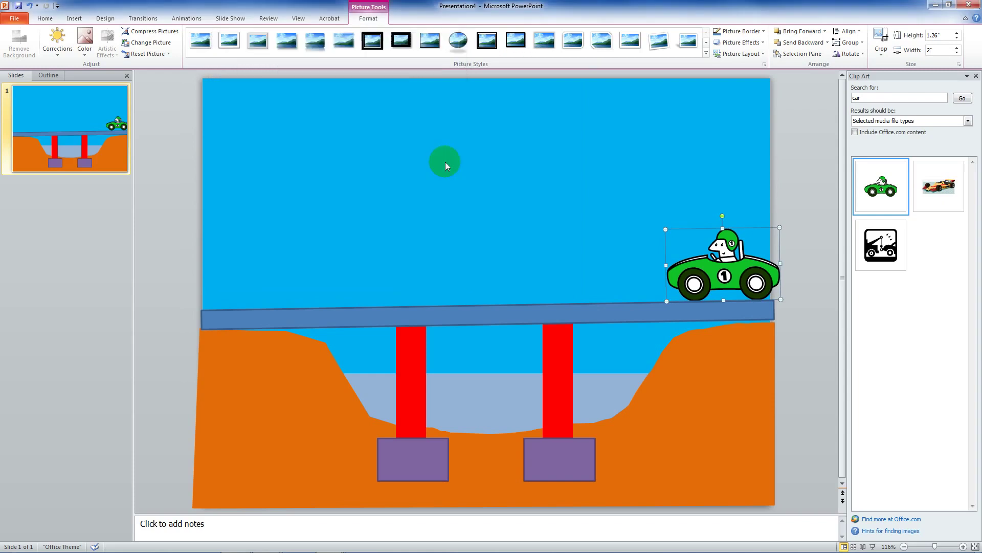
click(826, 169)
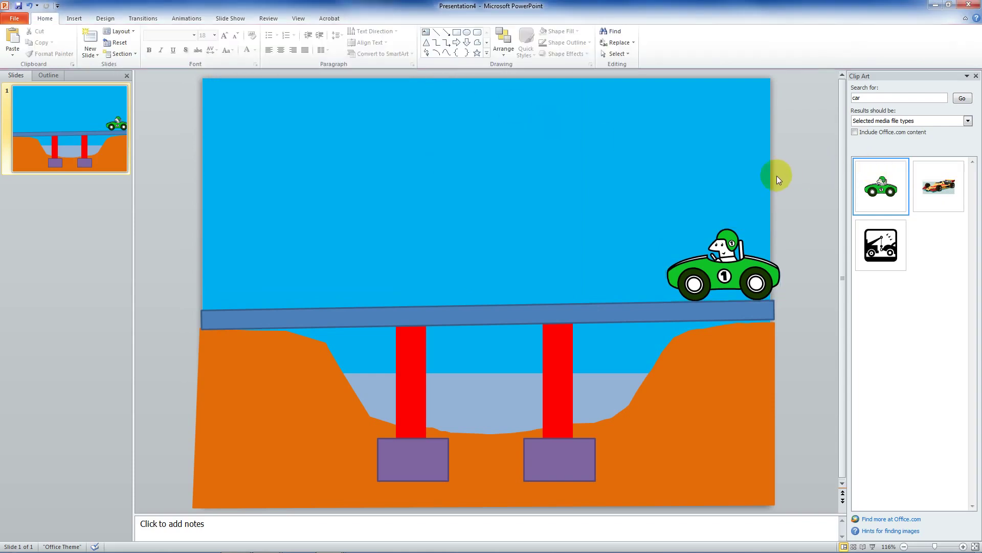
Step: Close the Clip Art pane and change the river water shape's fill to a standard dark blue
click(976, 76)
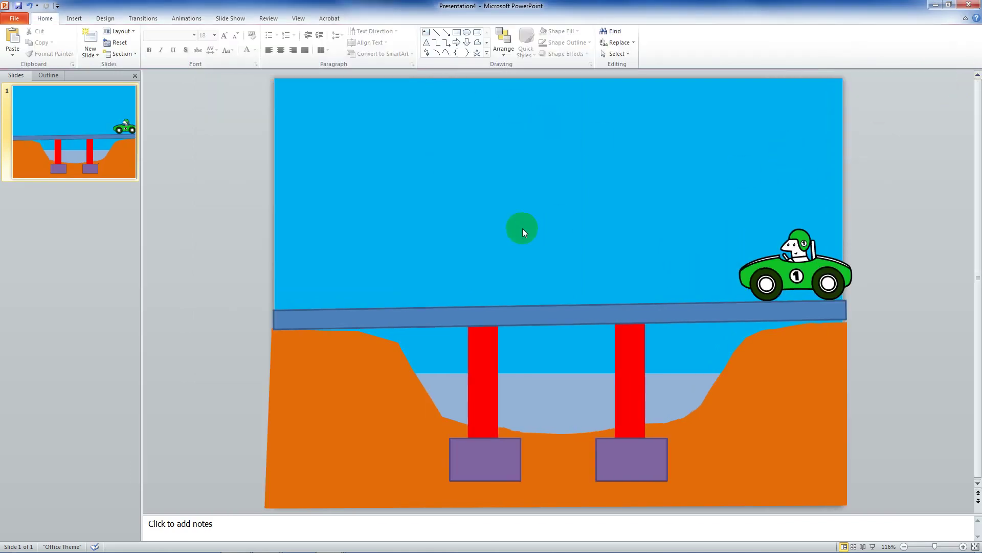
scroll(396, 271, down, 4)
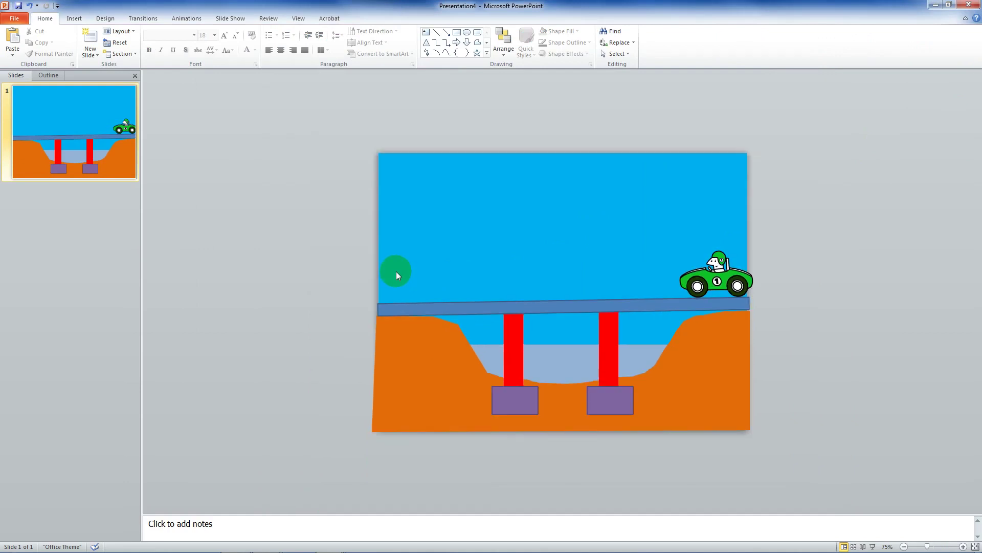
click(608, 406)
right_click(555, 359)
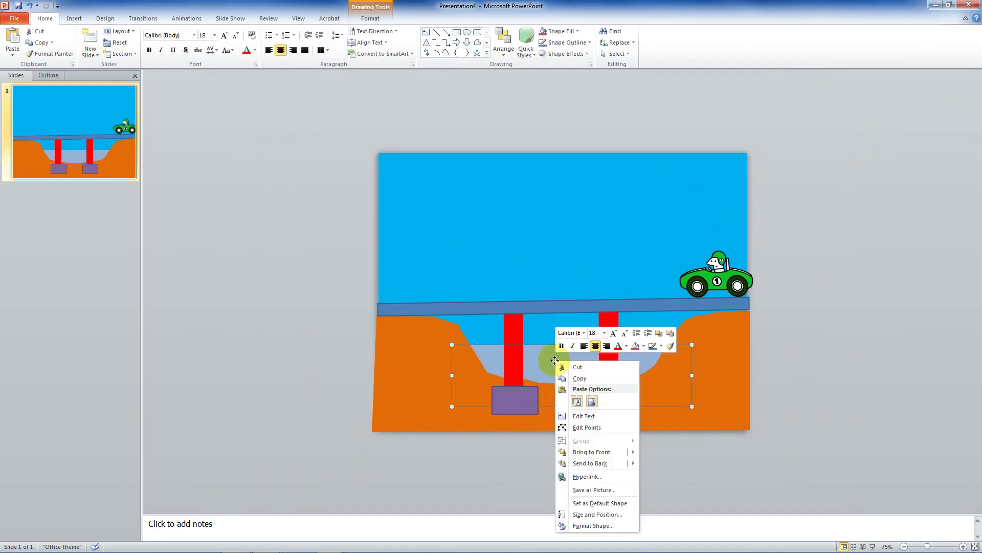
click(592, 525)
click(336, 141)
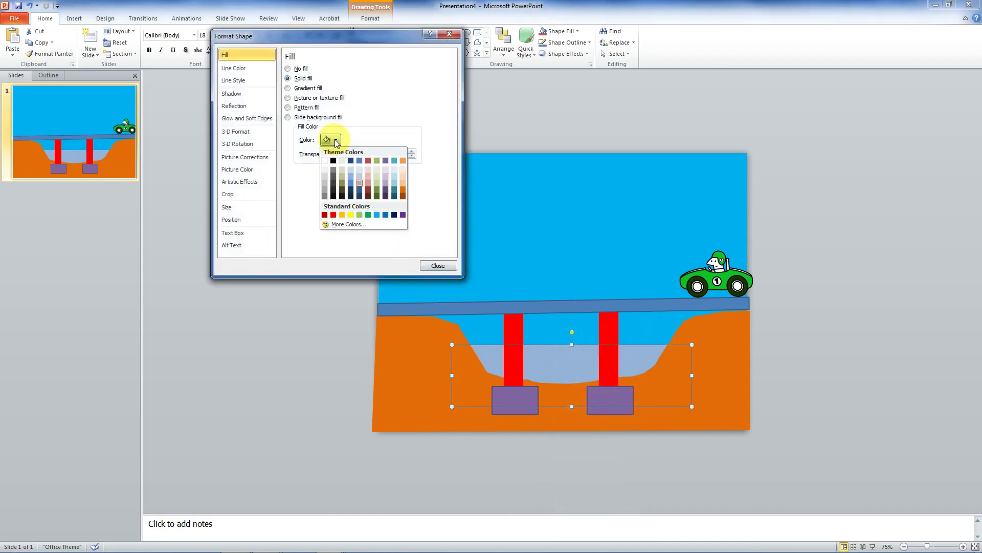
click(386, 214)
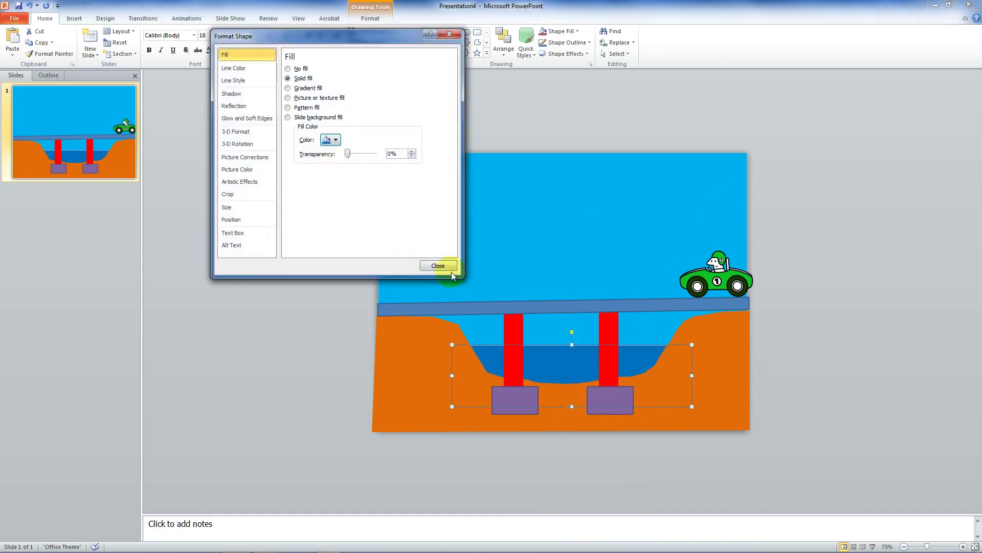
click(444, 266)
click(874, 161)
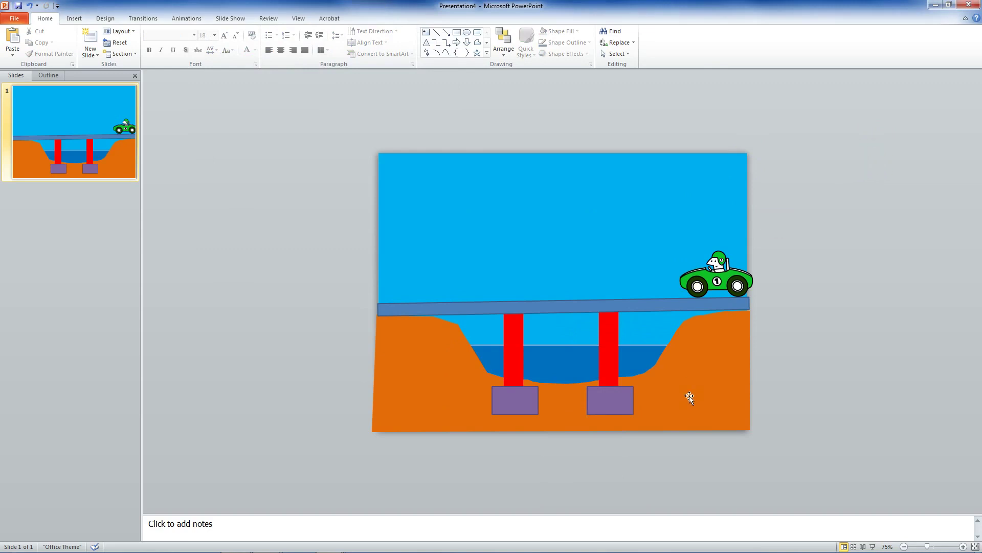
Step: Open and dock the Animation Pane at the right, then apply a Lines motion path to the footings group
click(524, 403)
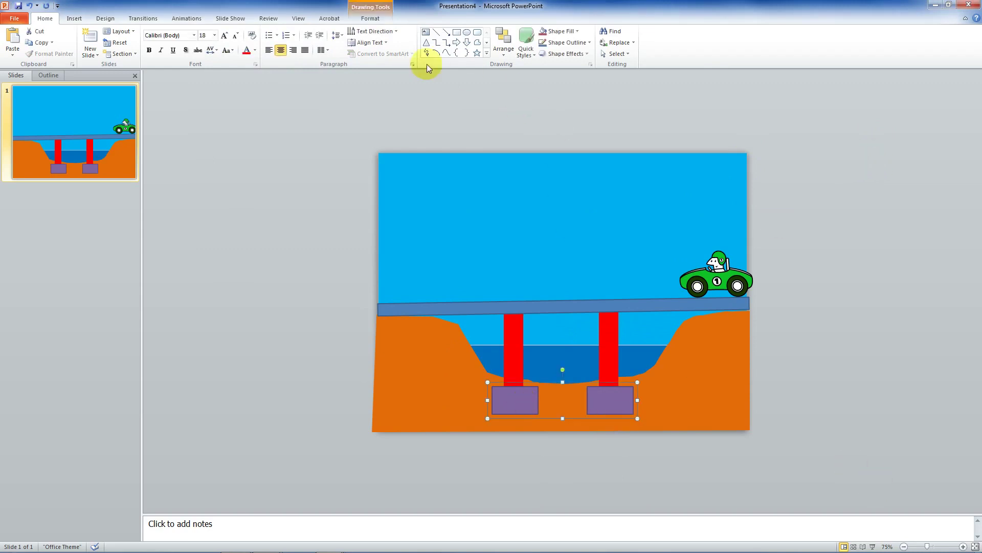
click(186, 19)
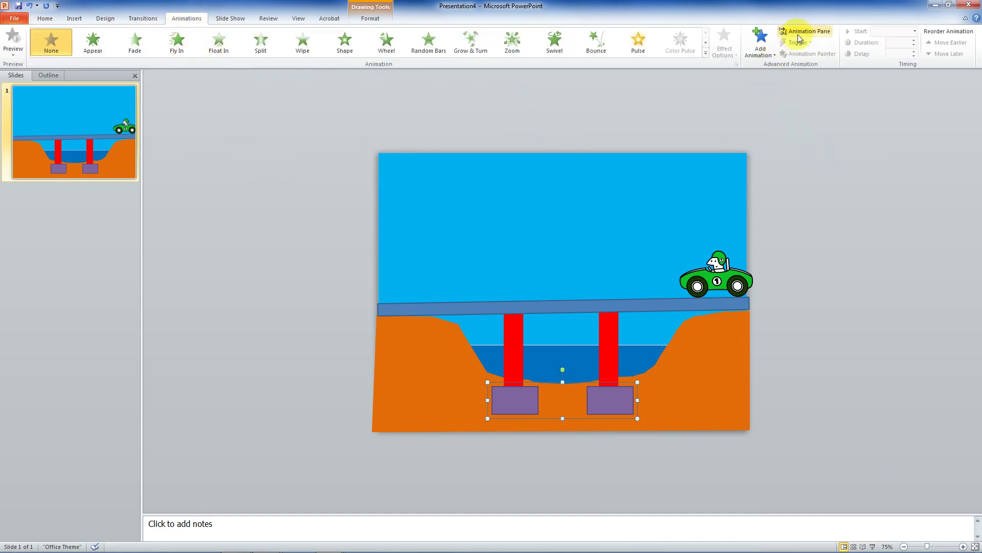
click(821, 38)
drag(774, 114, 829, 106)
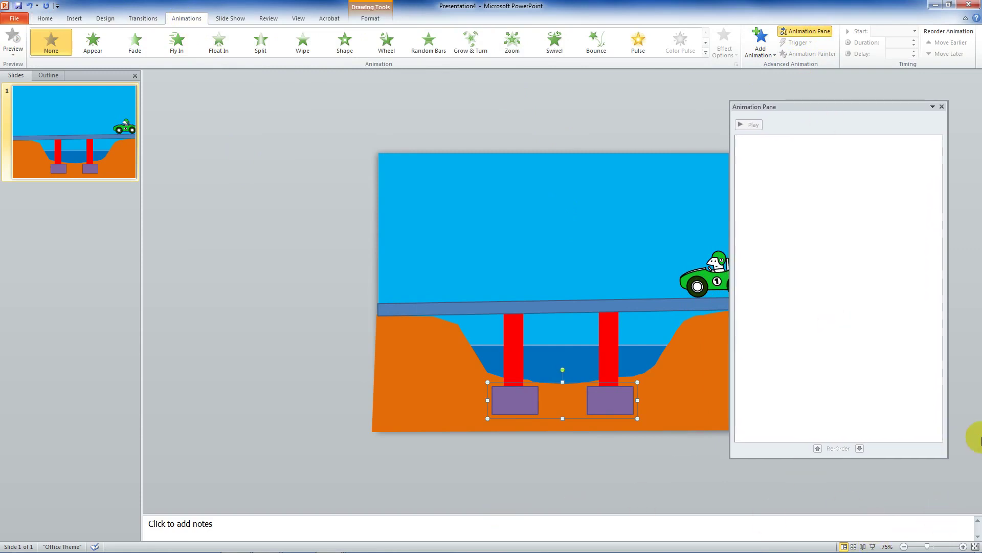
drag(946, 455, 873, 491)
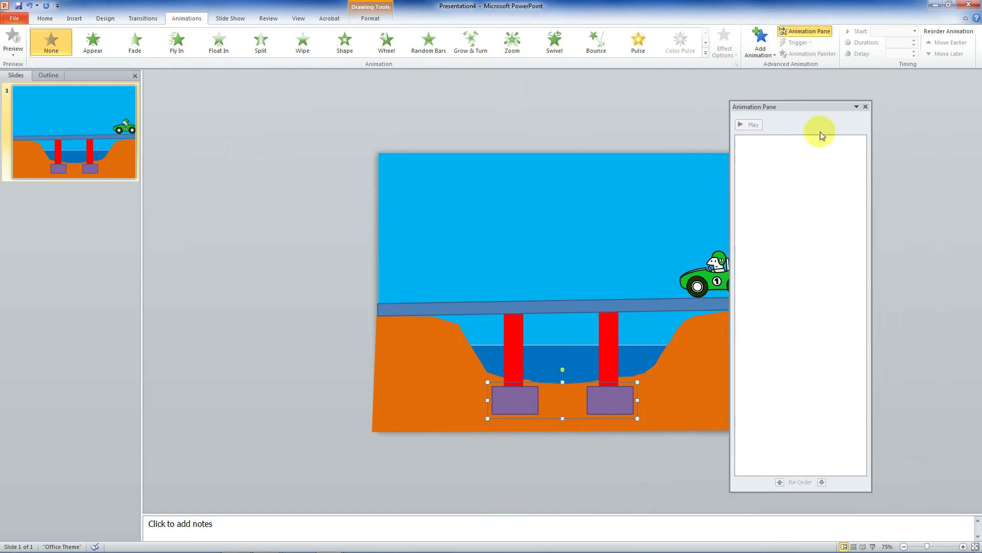
drag(806, 106, 866, 102)
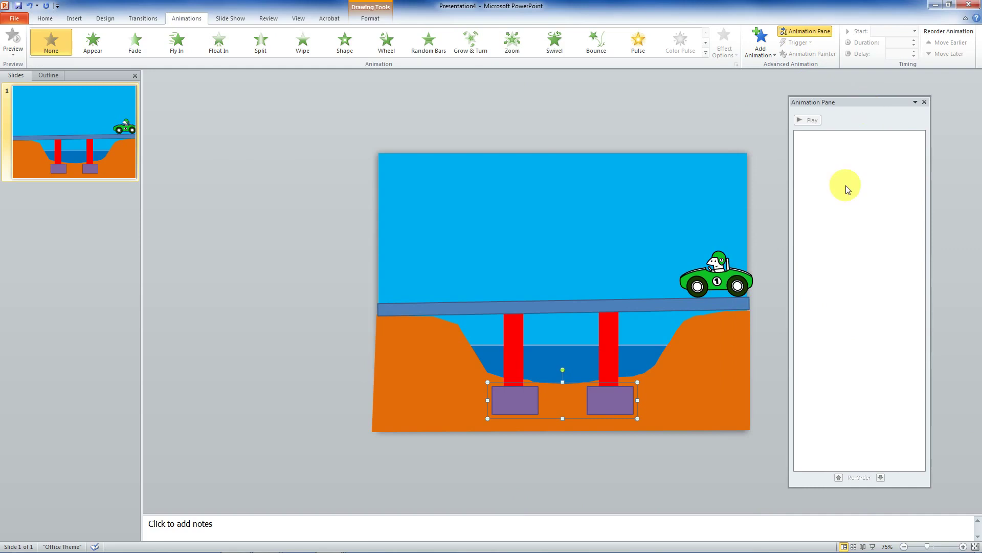
click(762, 51)
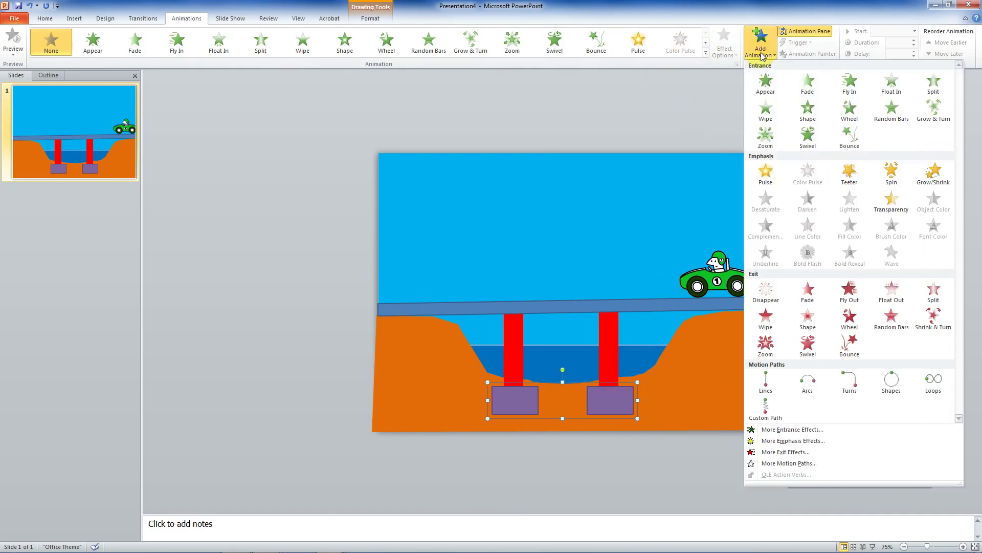
click(765, 381)
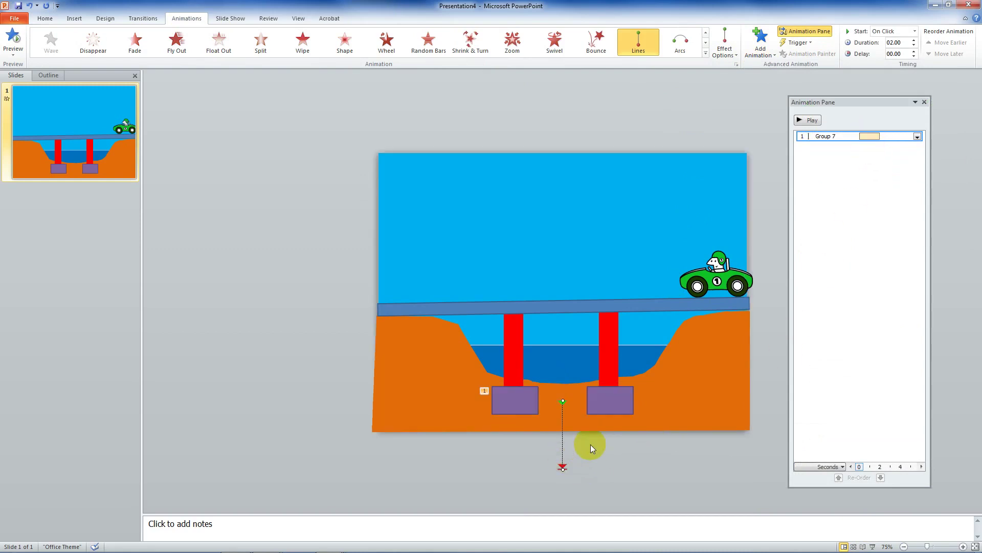
Step: Paste a copy of the footings above the slide's top-left and end its Lines path at the footings' spot
click(597, 400)
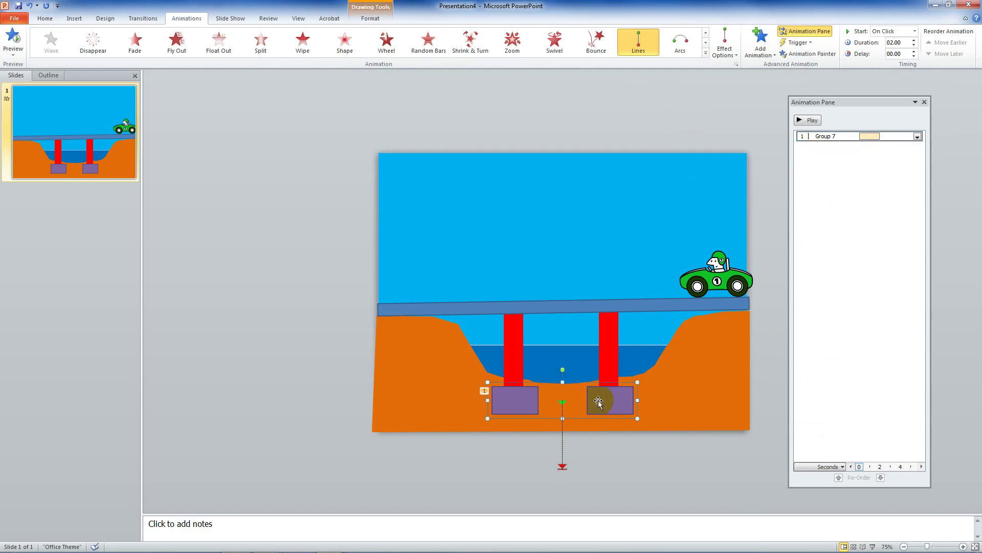
click(268, 96)
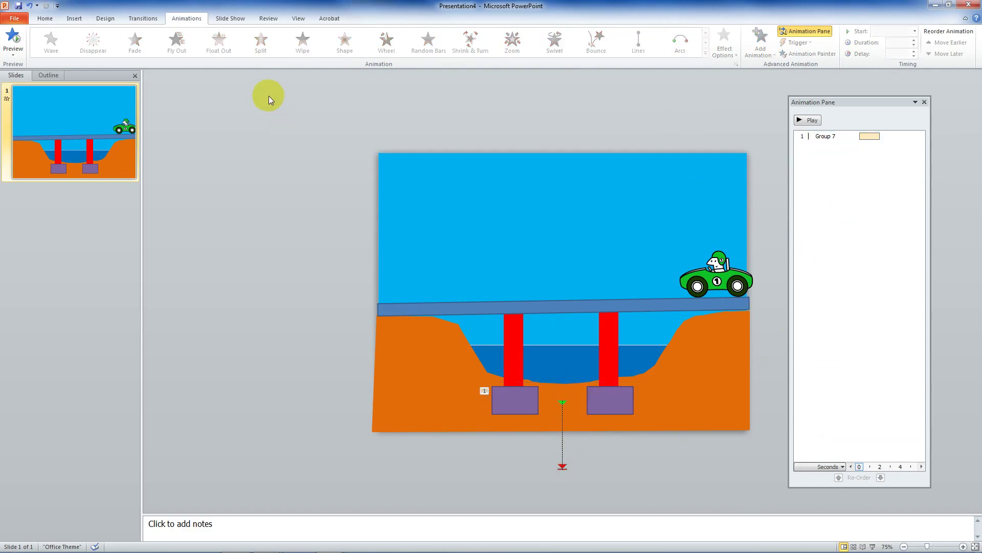
key(ctrl+v)
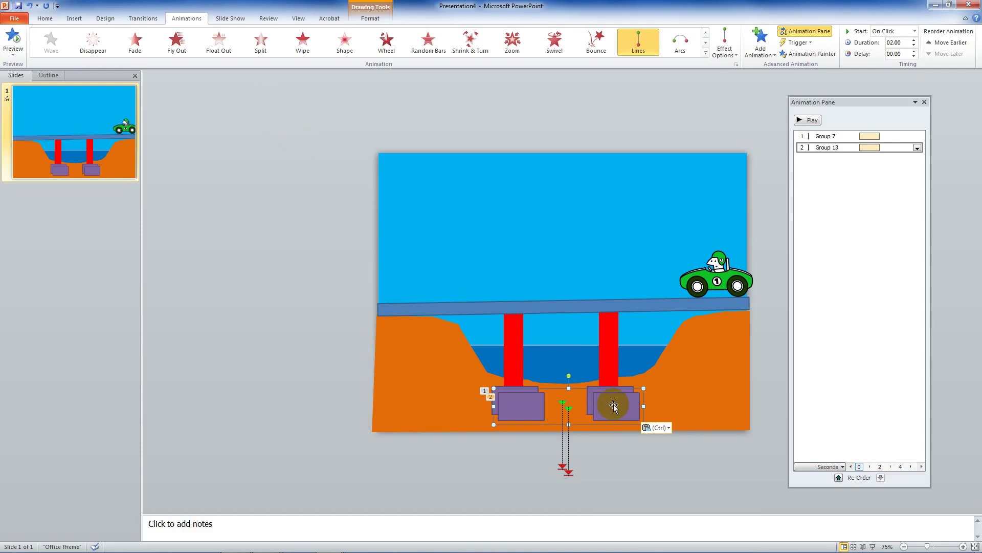
drag(613, 405, 326, 104)
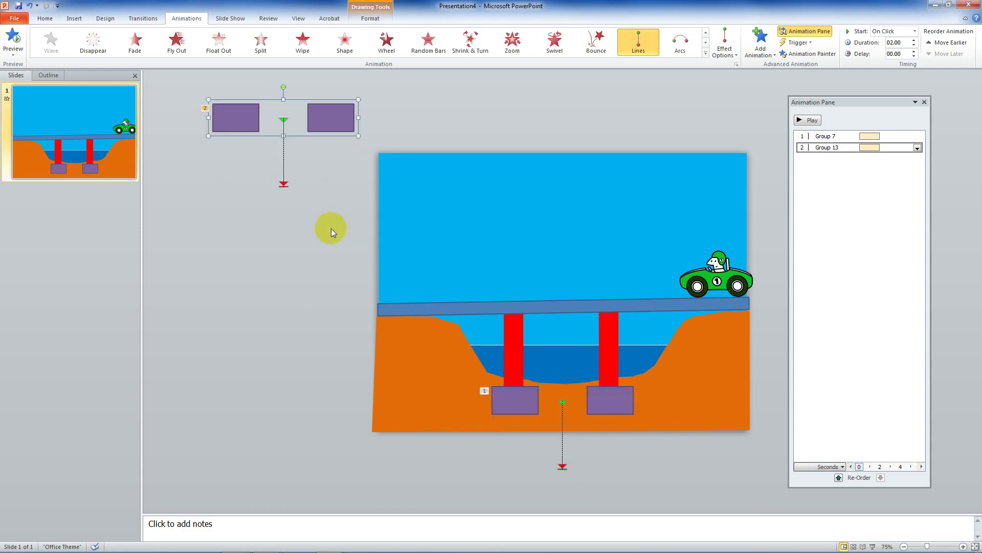
click(331, 228)
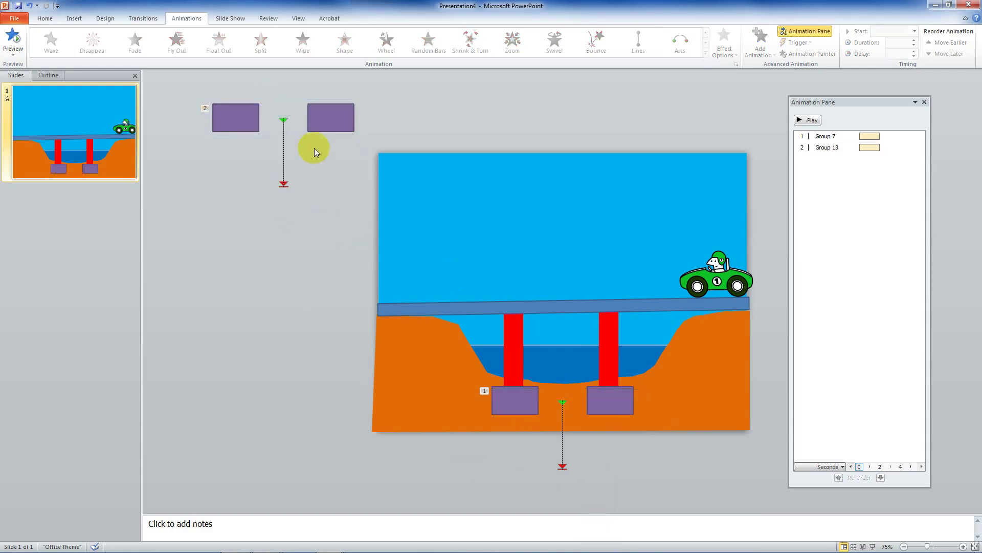
click(310, 122)
click(281, 183)
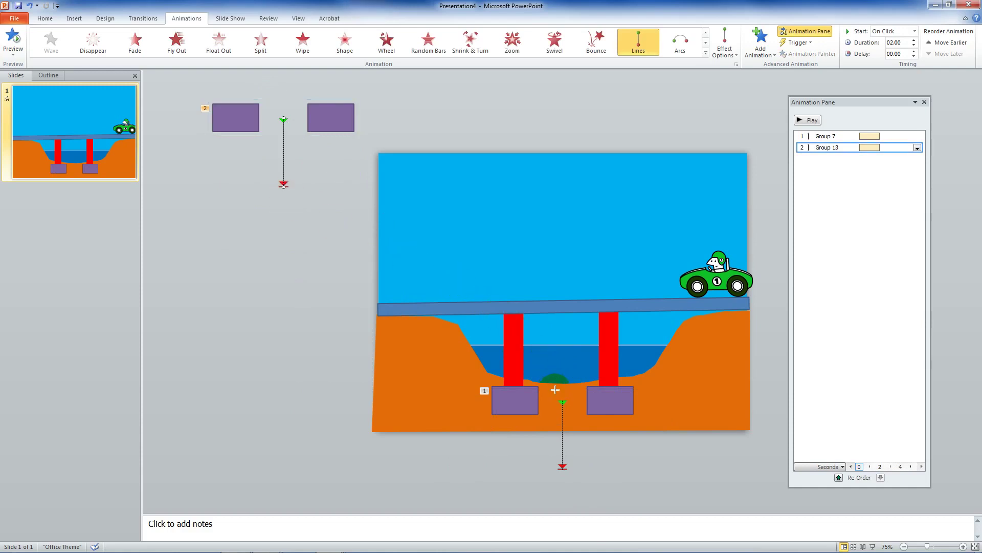
drag(563, 402, 562, 402)
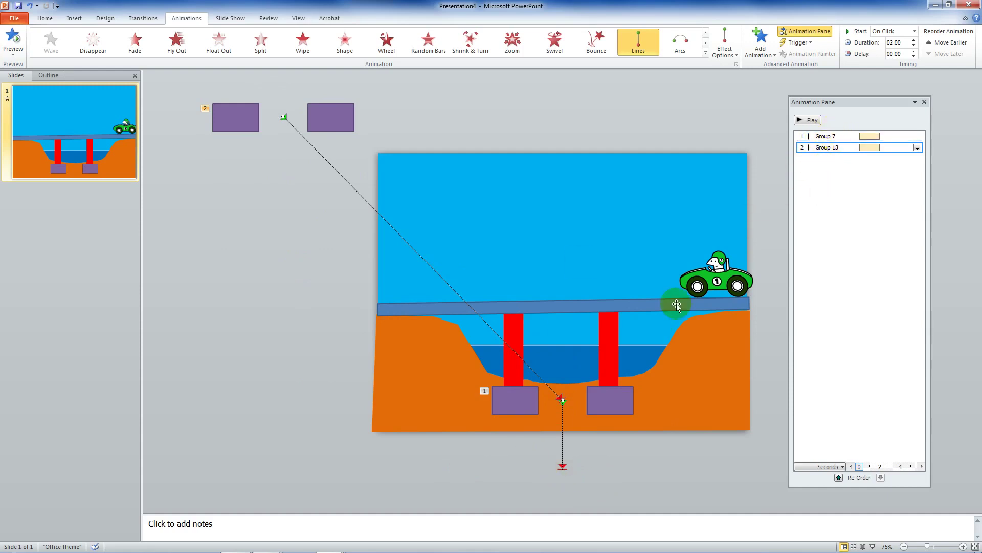
Step: Delete the original footings and their downward path, previewing the copy's diagonal entry
click(562, 465)
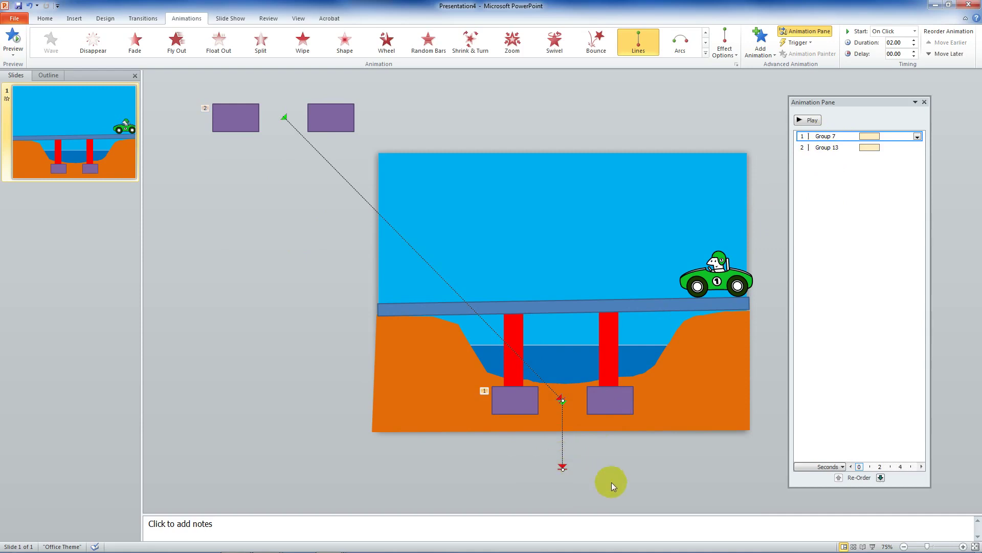
key(Delete)
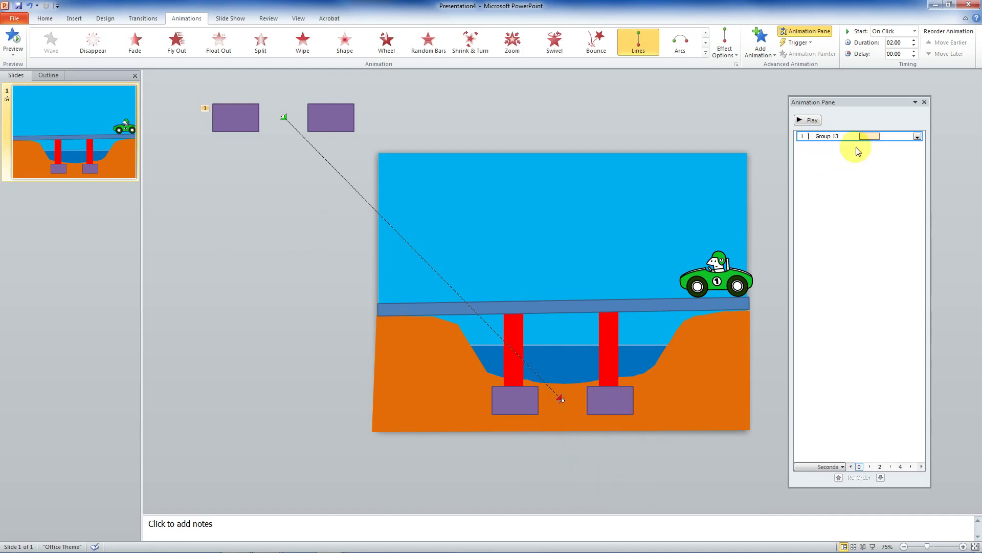
click(813, 120)
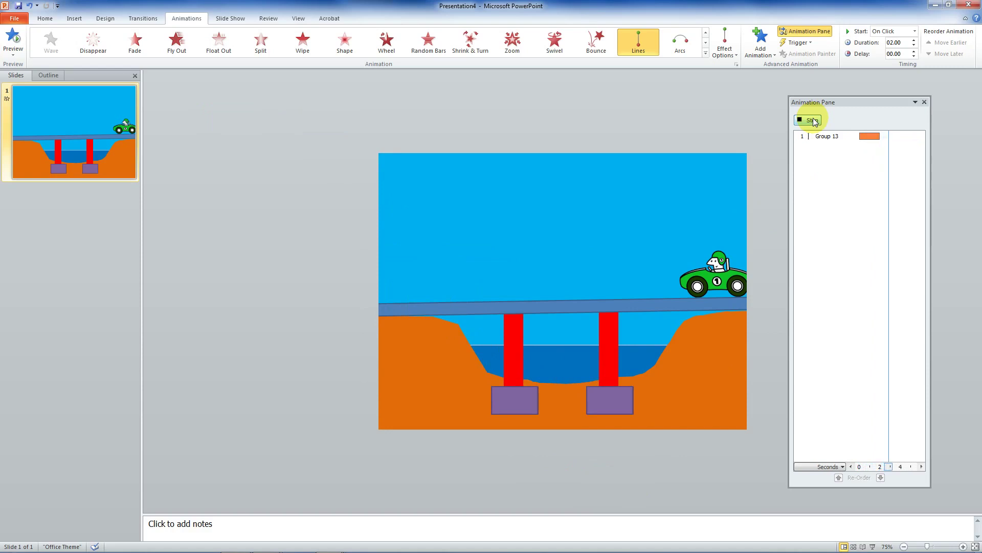
click(618, 403)
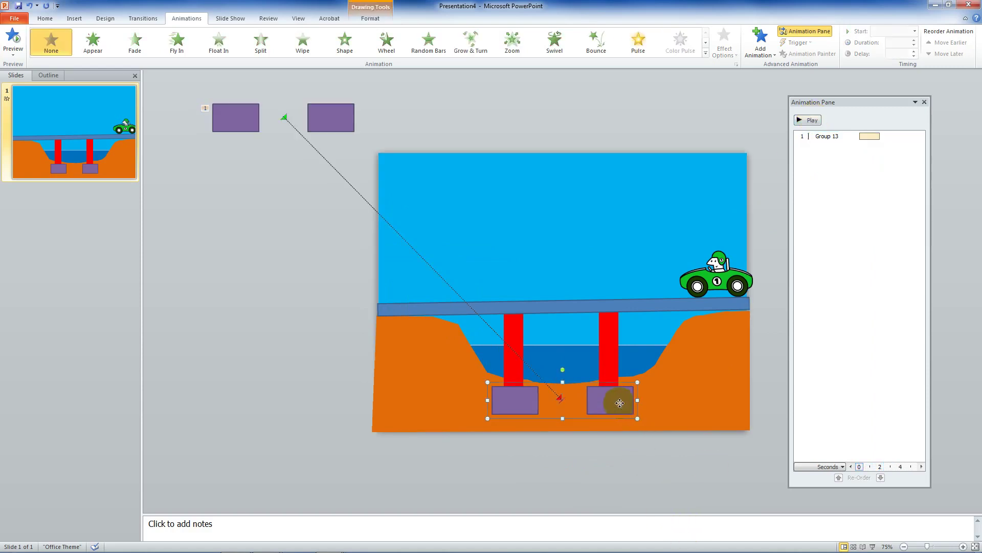
key(Delete)
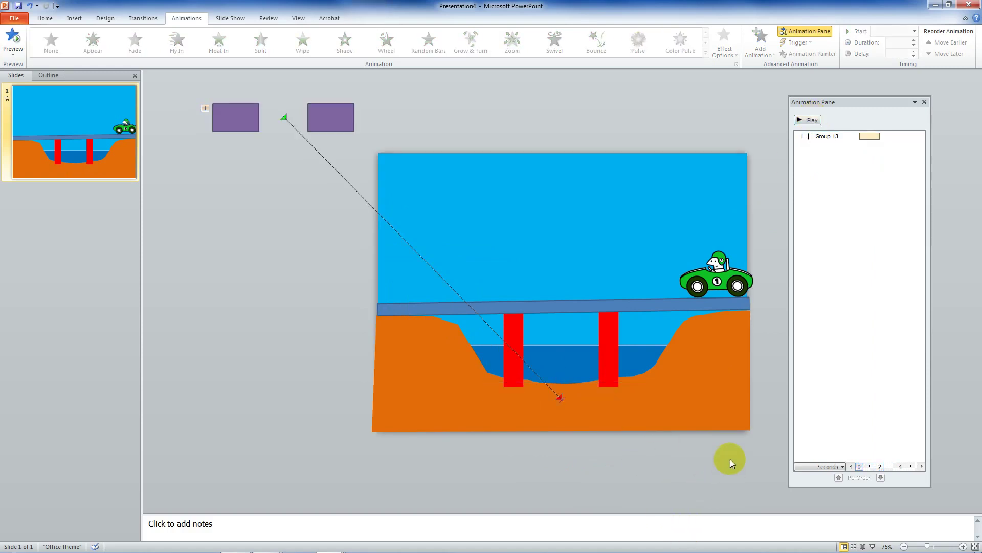
Step: Draw a custom zigzag path for the red pillars from the water to beyond the top-right corner
click(610, 360)
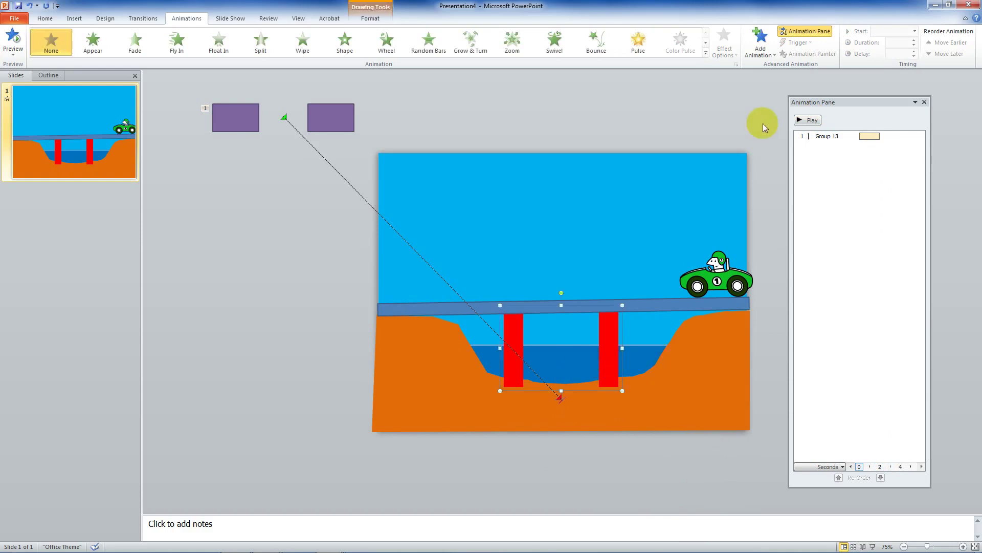
click(761, 48)
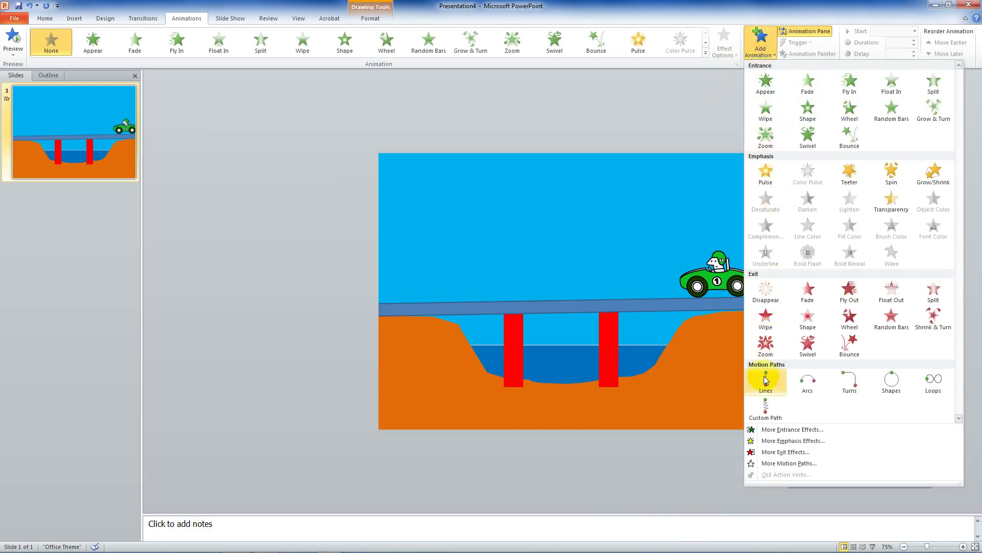
click(766, 416)
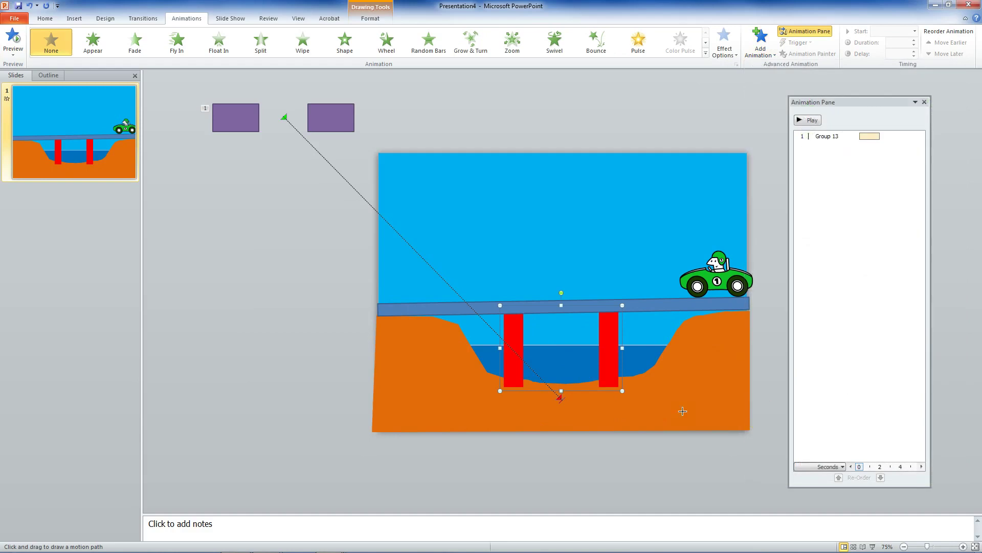
drag(578, 364, 557, 357)
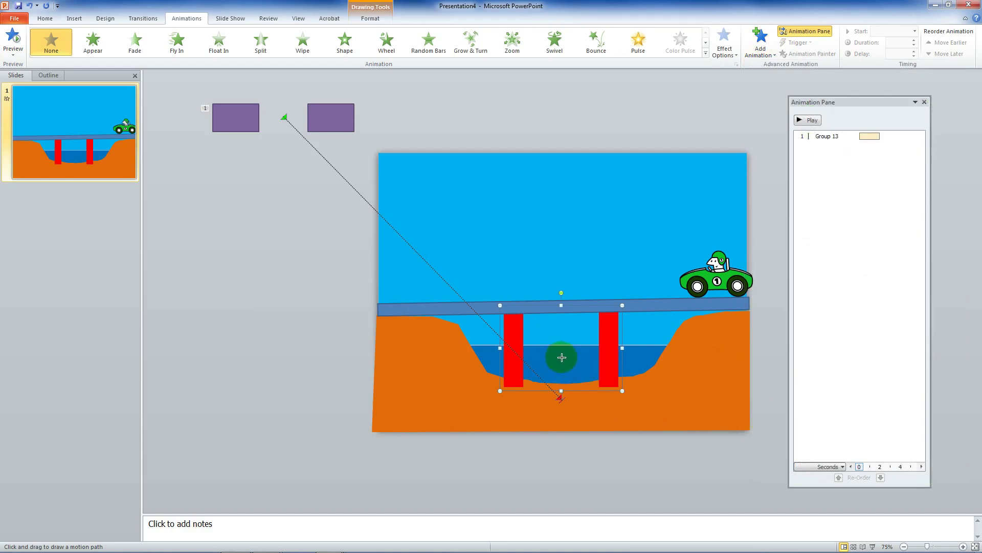
click(481, 235)
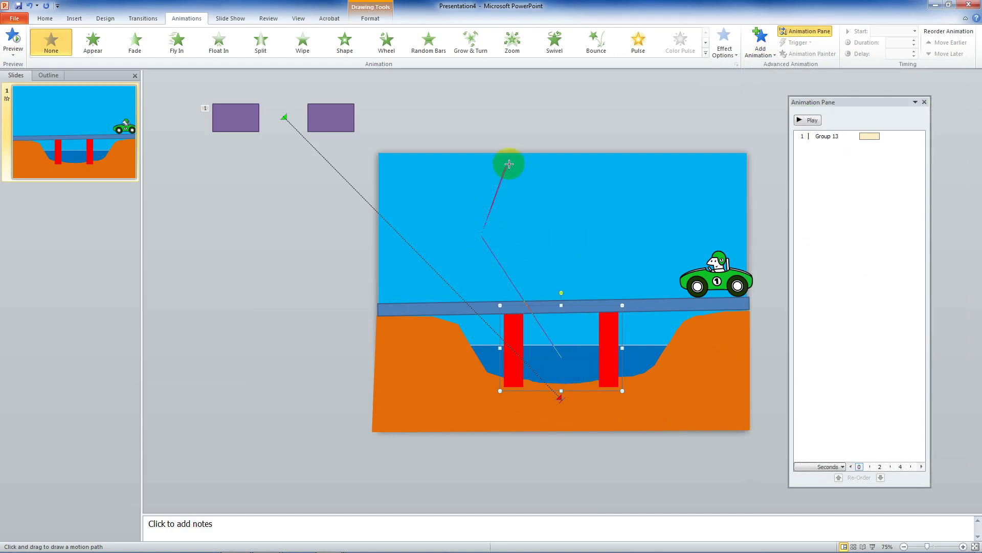
click(572, 115)
click(722, 93)
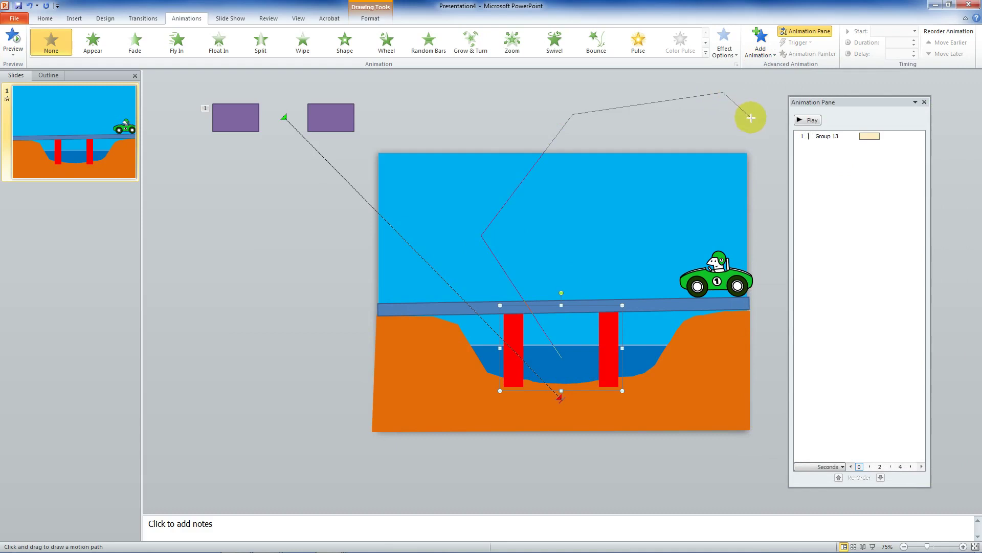
double_click(751, 117)
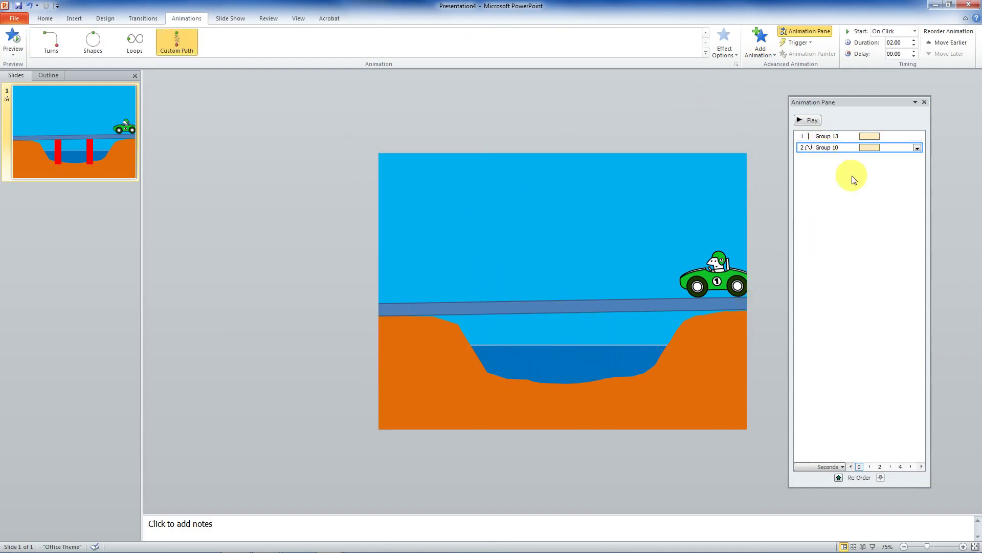
drag(870, 106, 881, 106)
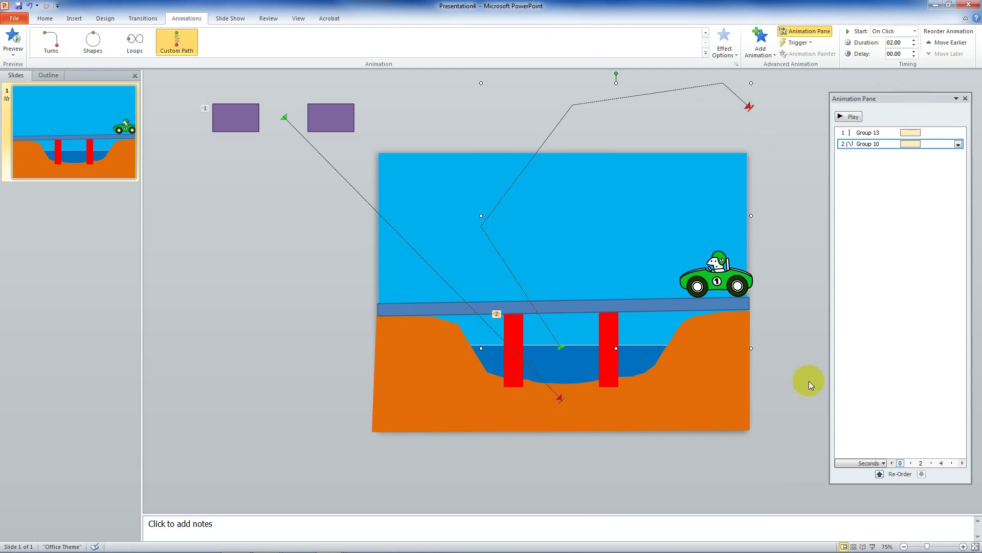
scroll(343, 426, down, 3)
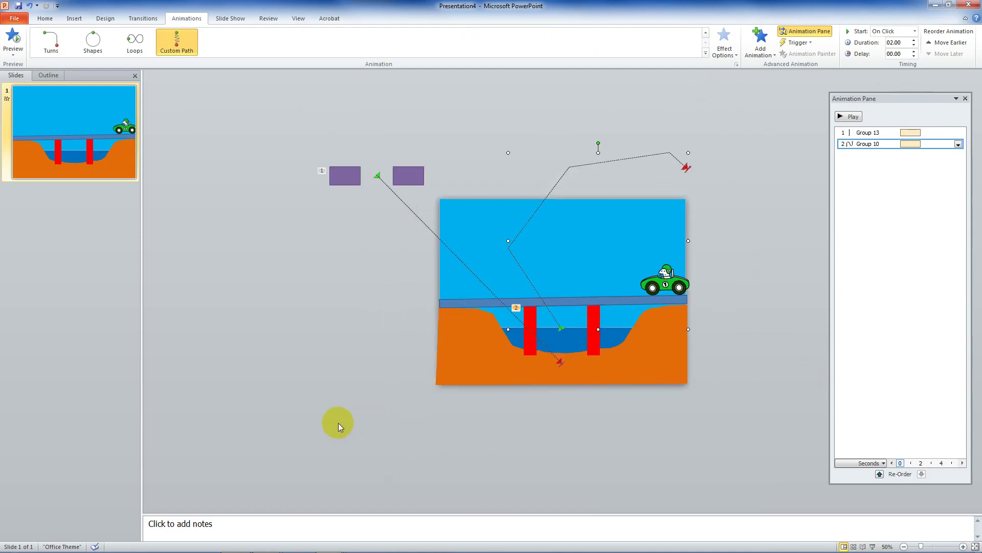
Step: Paste a copy of the pillars group, move it off-slide right, and reverse its motion path
click(597, 352)
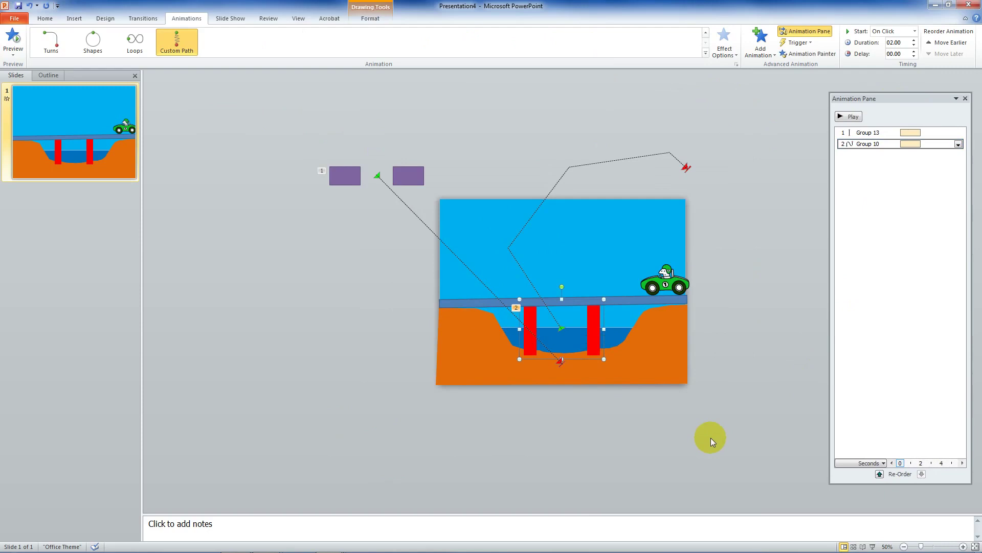
key(ctrl+v)
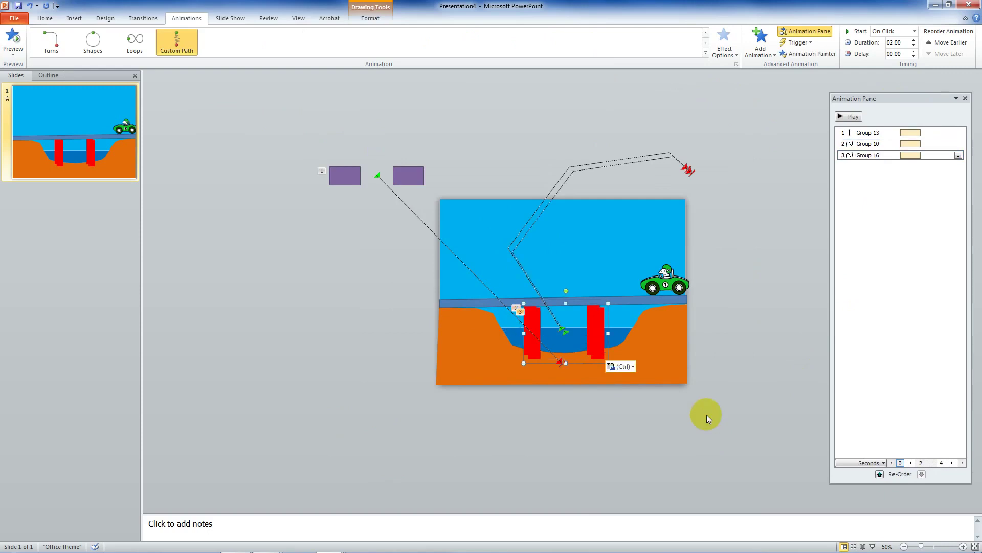
click(604, 331)
drag(603, 332, 781, 222)
click(706, 123)
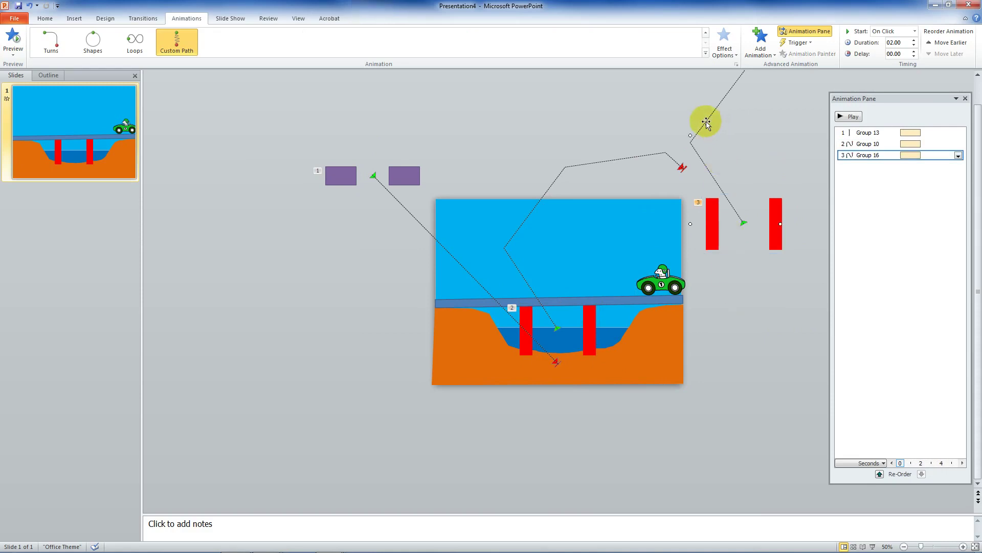
right_click(711, 118)
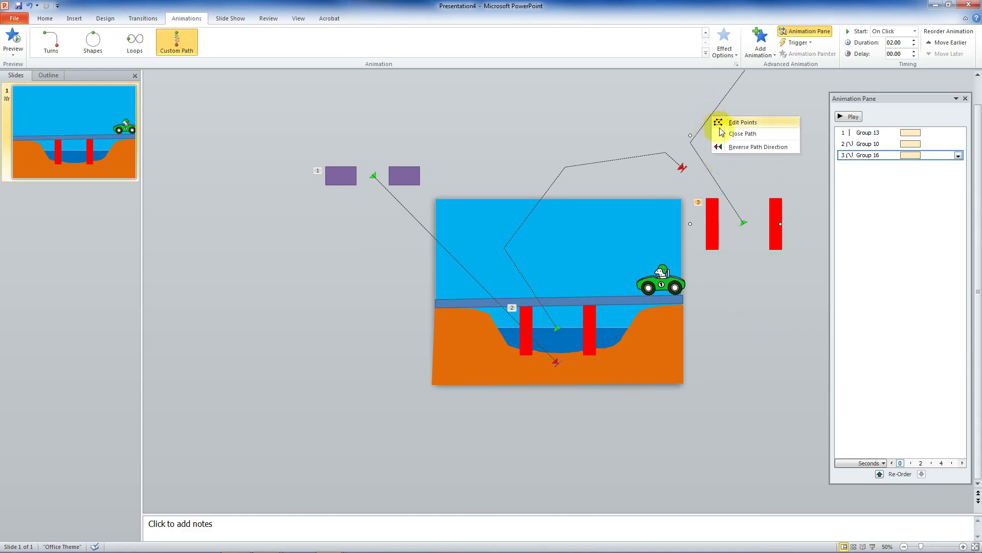
click(726, 147)
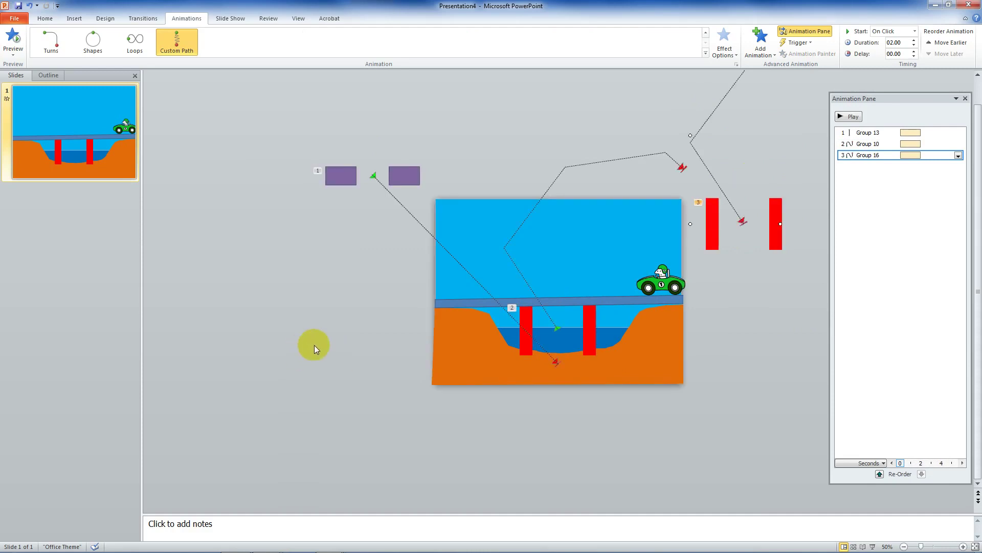
Step: Nudge the copy's path slightly, then undo the duplicate and all pillar path animations
scroll(664, 234, down, 2)
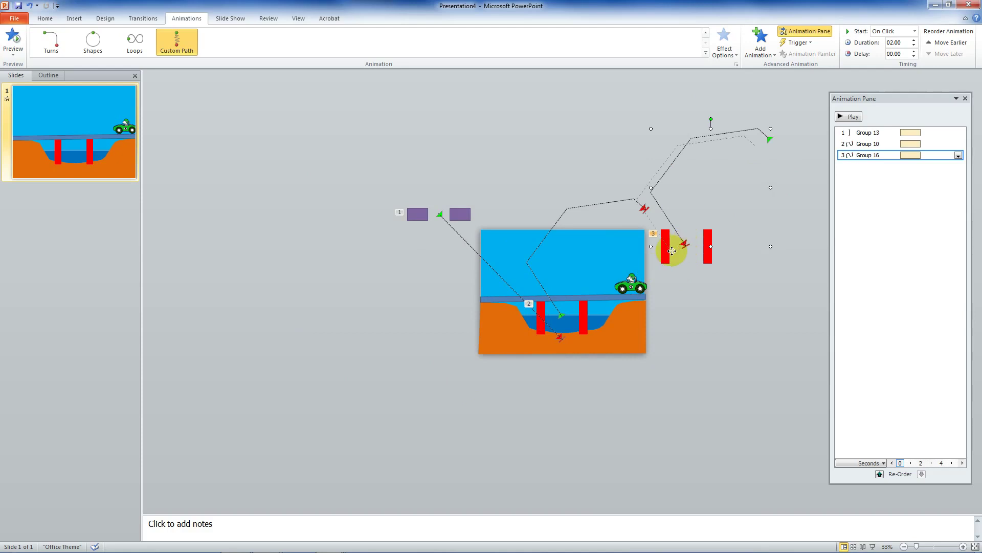
drag(695, 249, 696, 251)
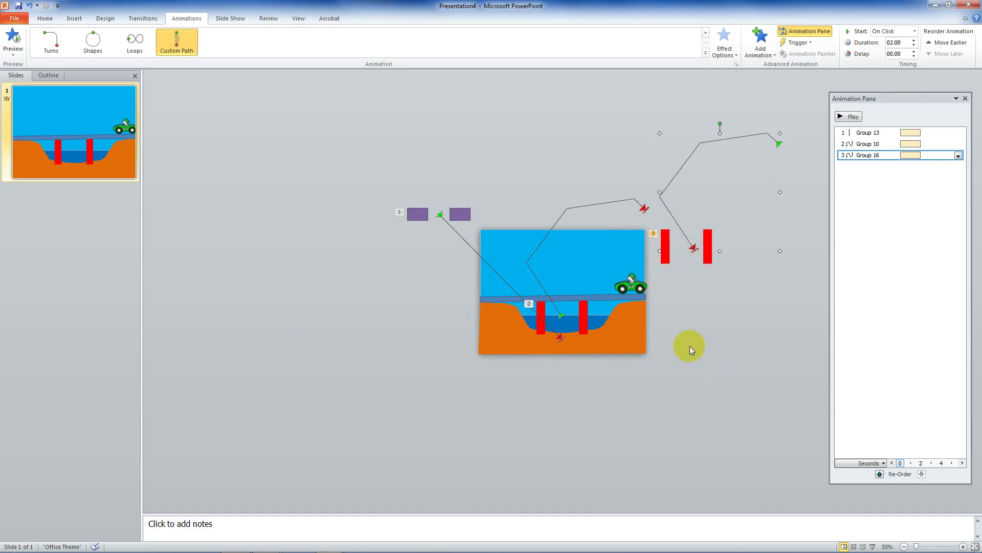
scroll(701, 244, up, 3)
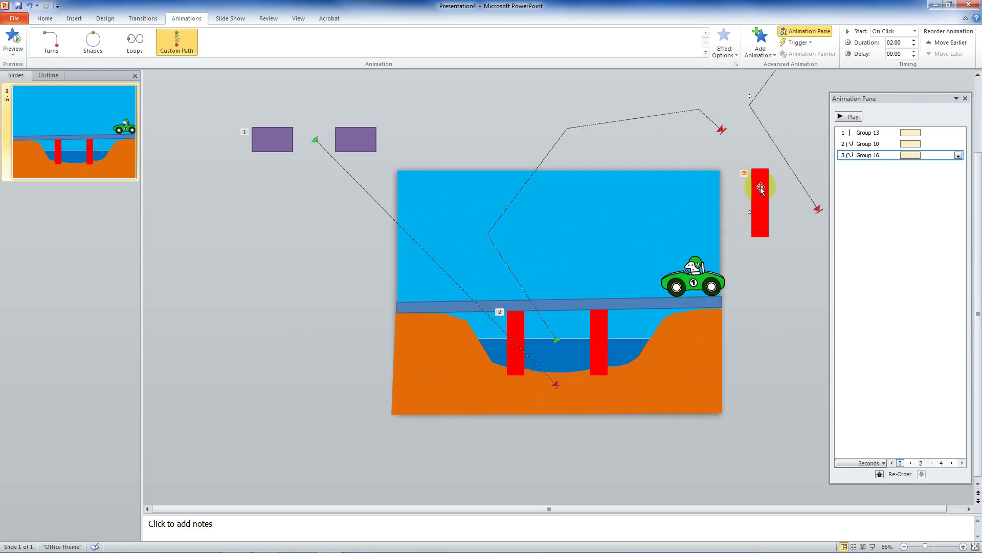
key(ctrl+z)
key(ctrl+z)
key(ctrl+z)
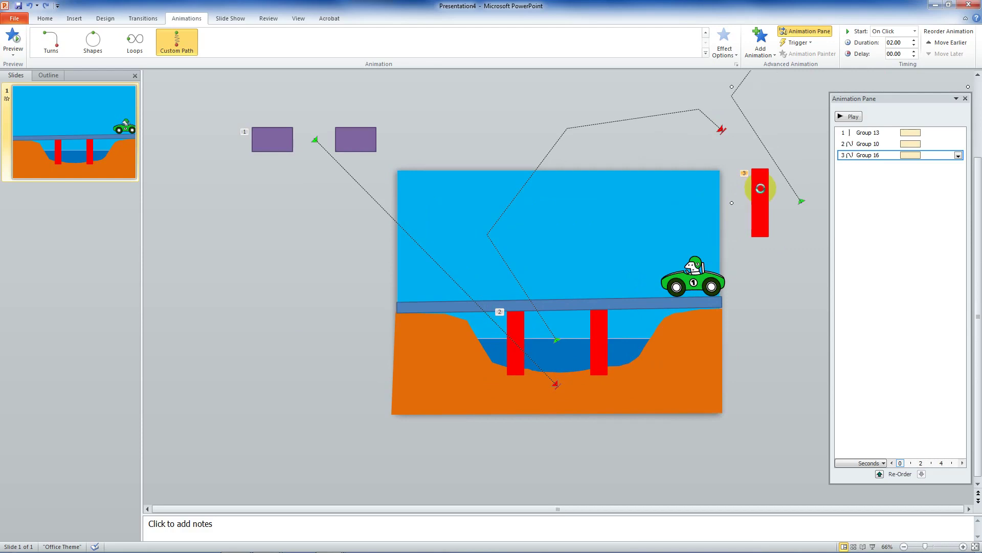
key(ctrl+z)
key(ctrl+z)
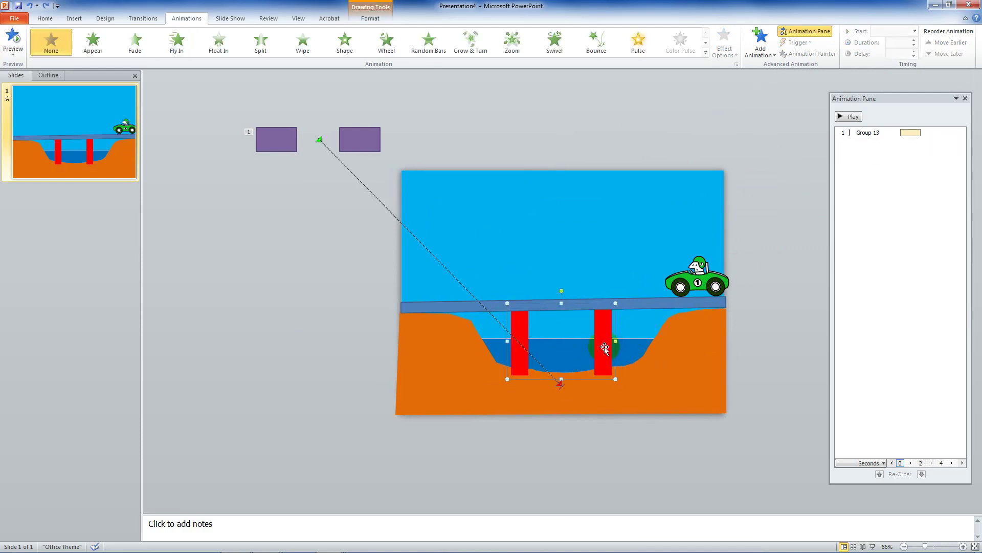
Step: Move the red pillars group off the slide to the upper right
scroll(194, 376, down, 3)
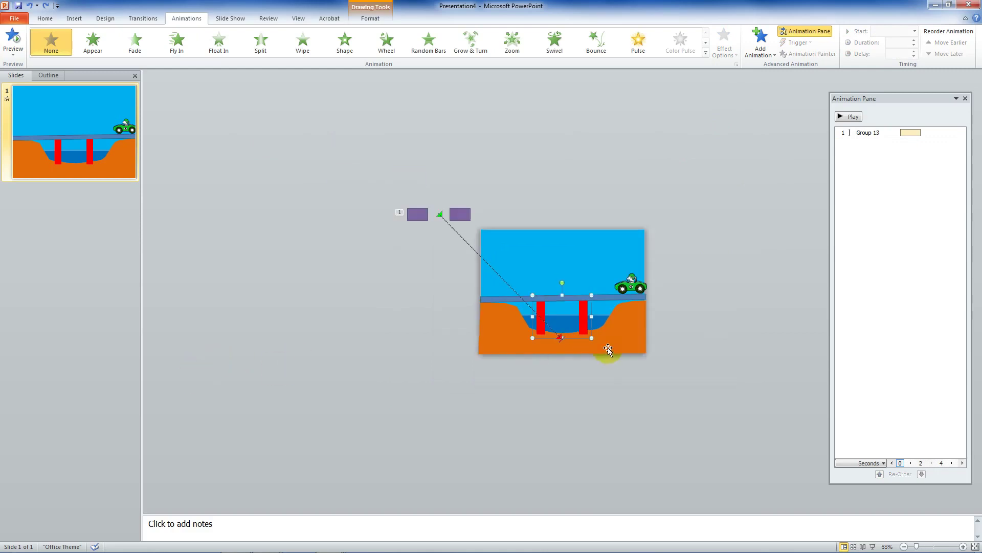
drag(583, 318, 708, 145)
click(815, 180)
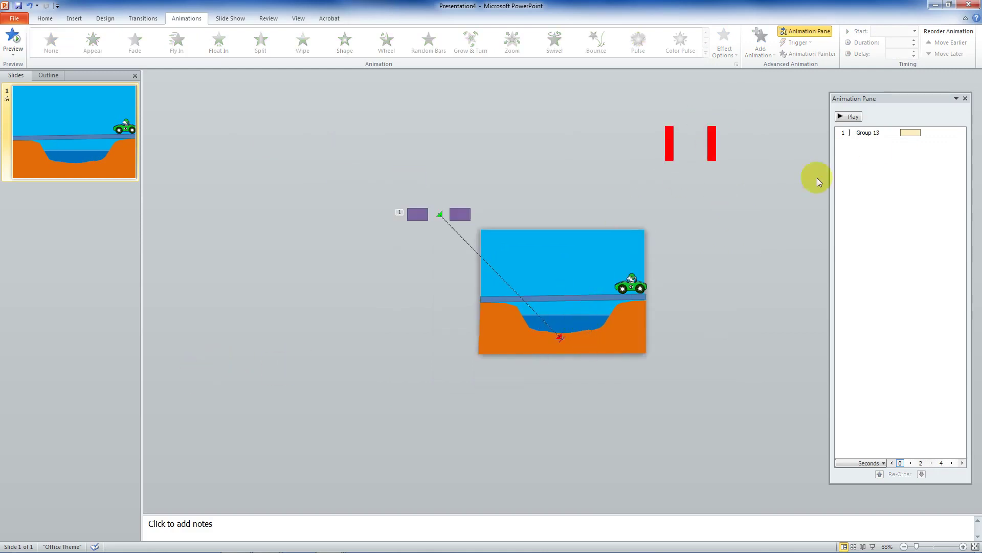
click(718, 146)
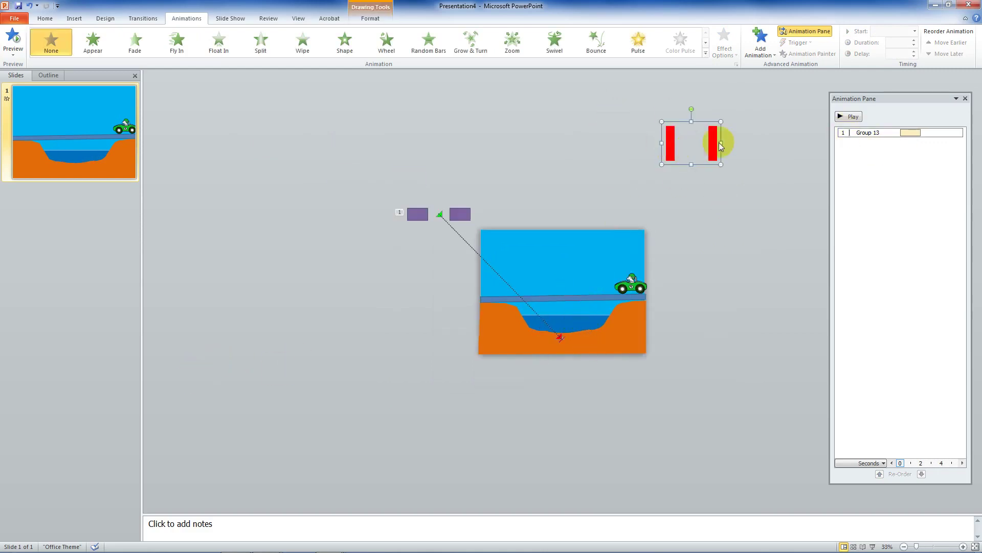
Step: Draw a custom motion path bringing the pillars down into the water
click(762, 56)
click(762, 392)
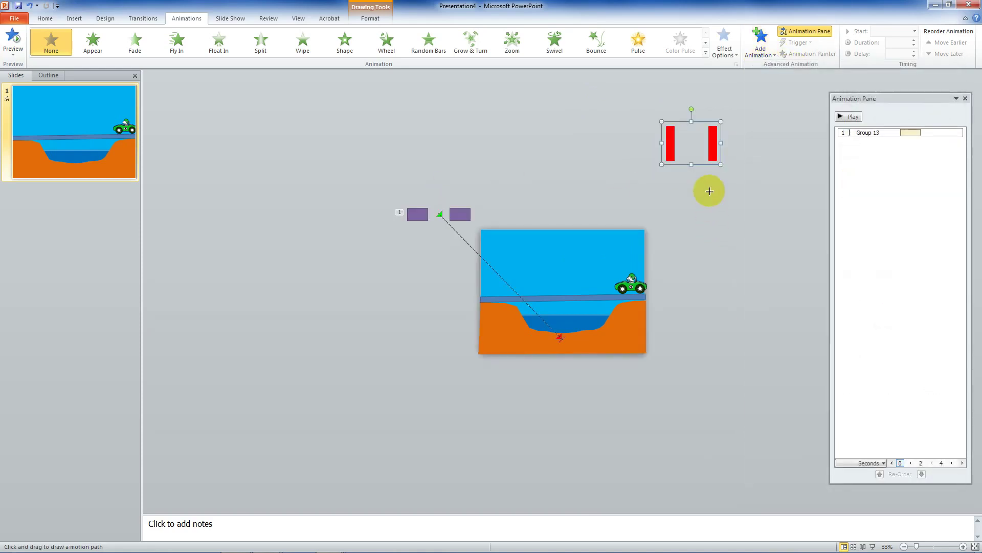
mouse_move(691, 141)
mouse_down()
mouse_move(568, 228)
mouse_move(562, 321)
mouse_up()
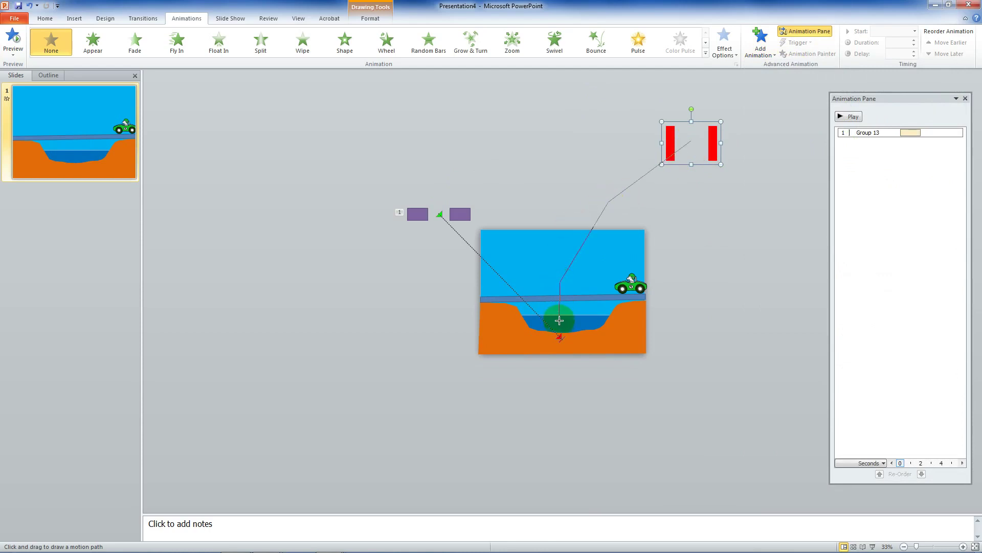
double_click(559, 321)
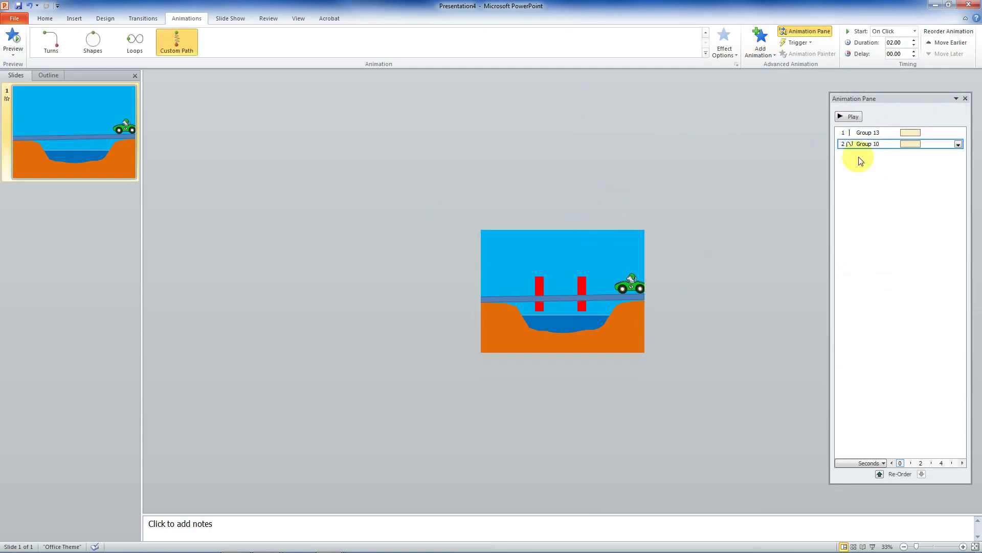
Step: Preview the slide's animation sequence from the Animation Pane
click(888, 132)
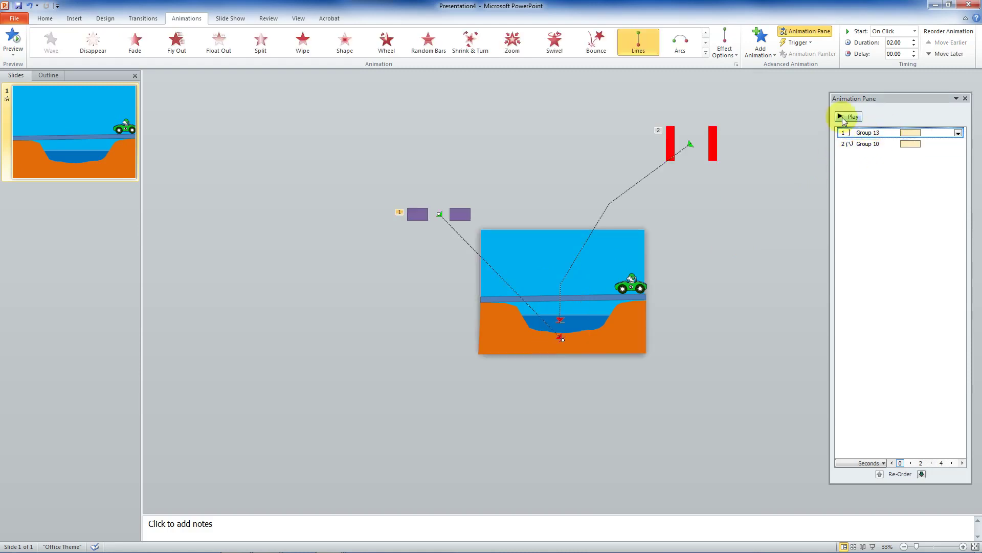
click(850, 116)
click(667, 280)
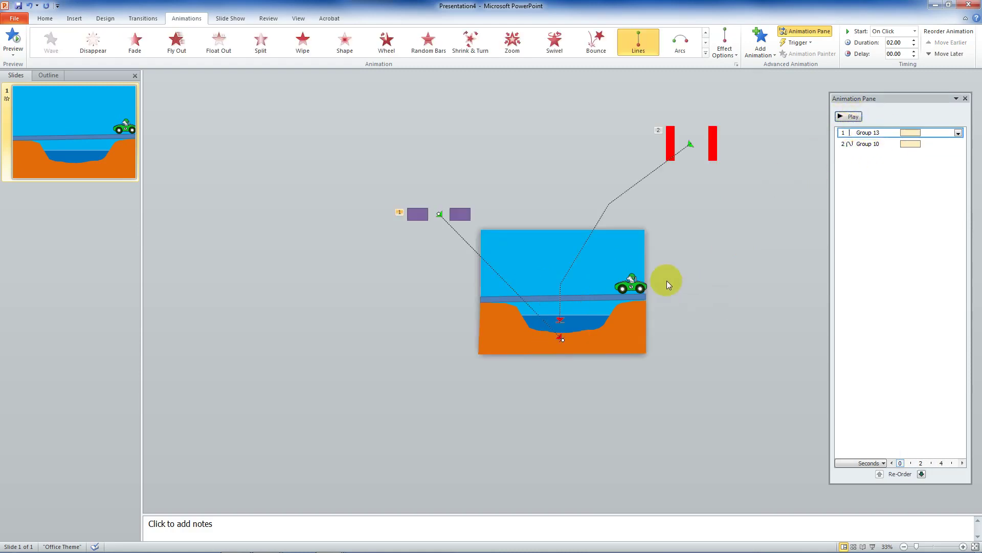
click(686, 295)
scroll(715, 290, up, 7)
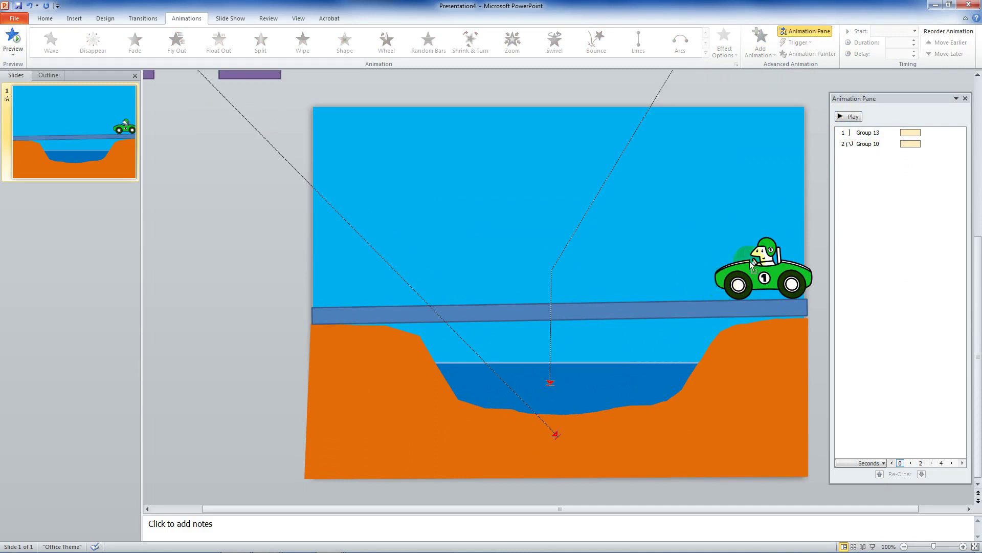
click(858, 117)
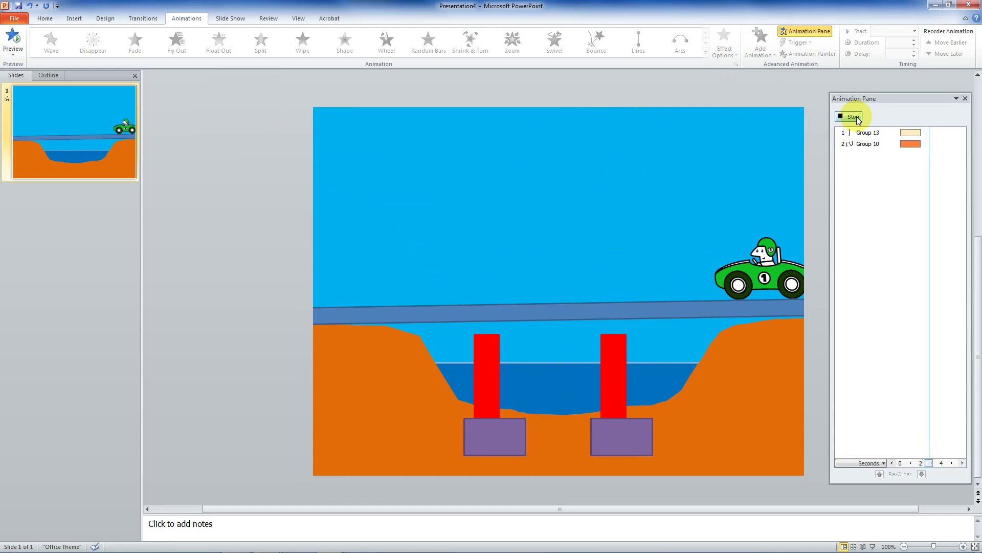
click(540, 365)
Step: Shift the pillars' motion path down and left, then replay the preview
click(550, 358)
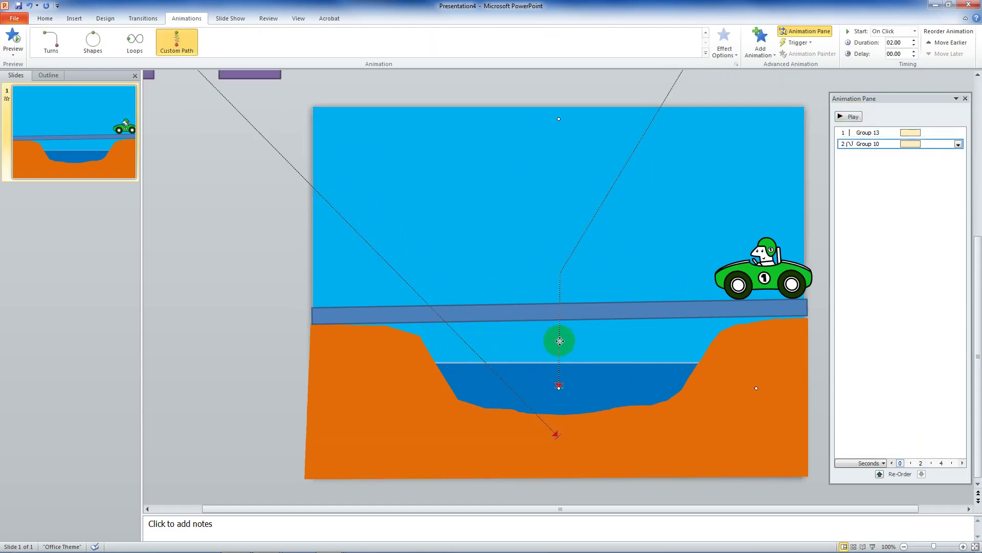
ctrl+scroll(410, 385, down, 4)
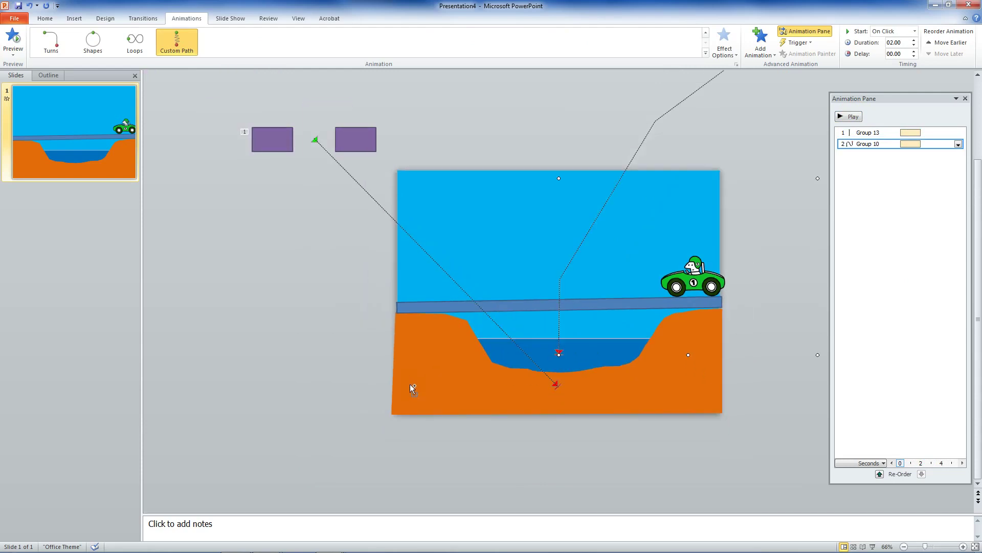
ctrl+scroll(410, 383, down, 3)
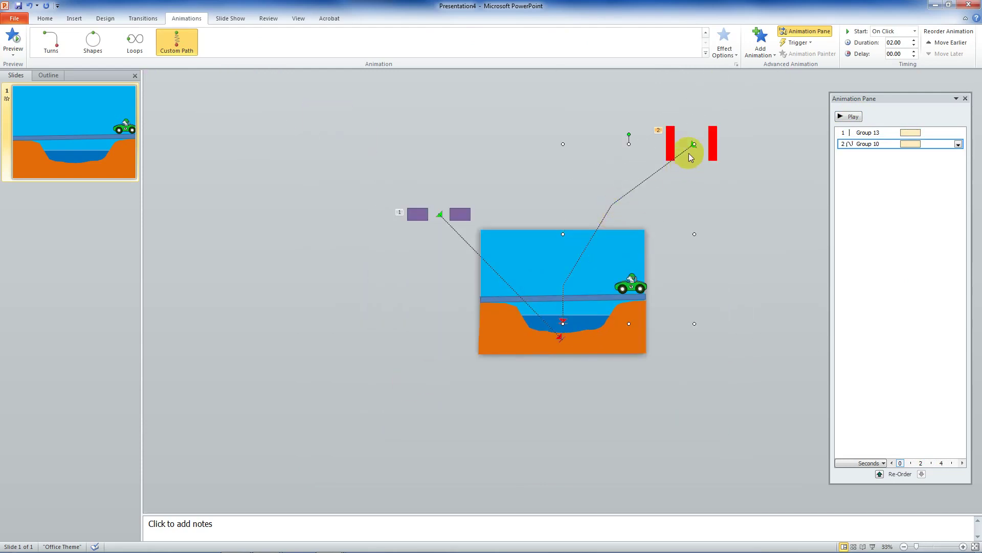
drag(685, 154, 657, 171)
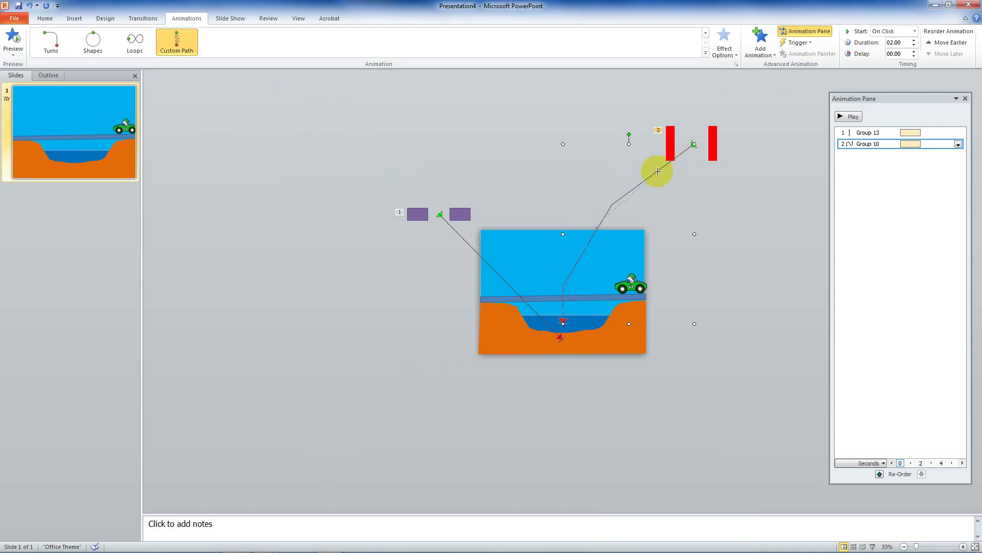
click(727, 231)
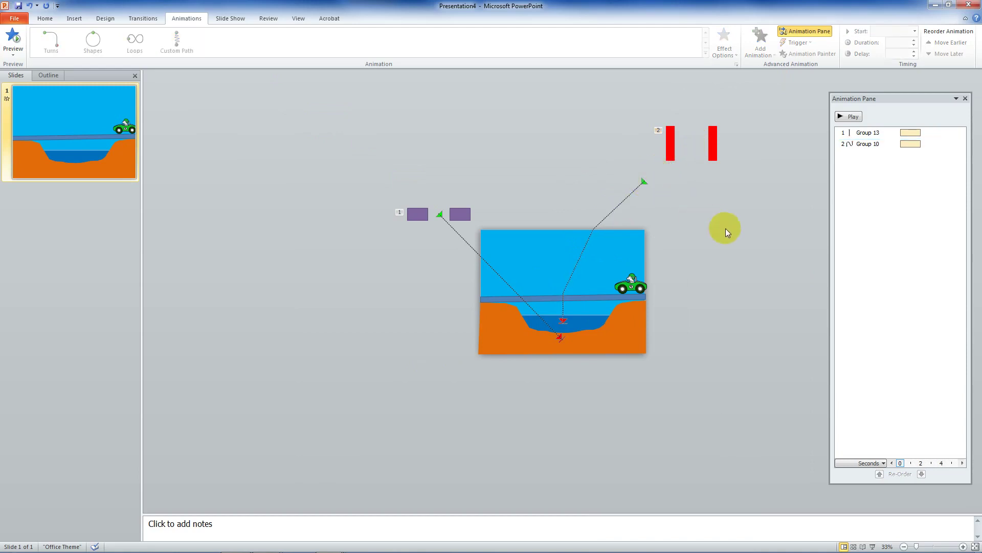
click(847, 117)
ctrl+scroll(734, 285, up, 4)
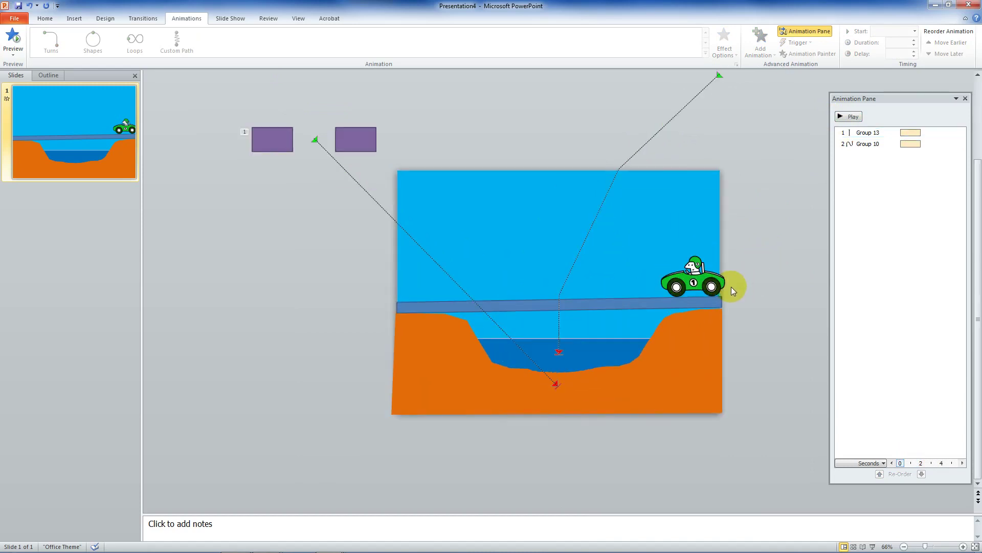
Step: Nudge the pillars' motion path up so they stop at the water's surface, checking with previews
click(849, 117)
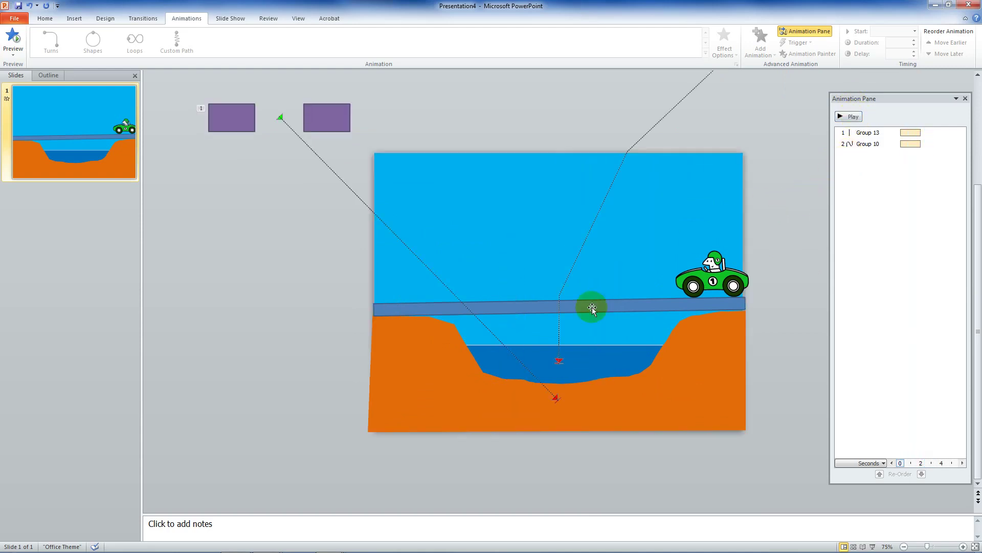
click(563, 343)
key(Up)
key(Up)
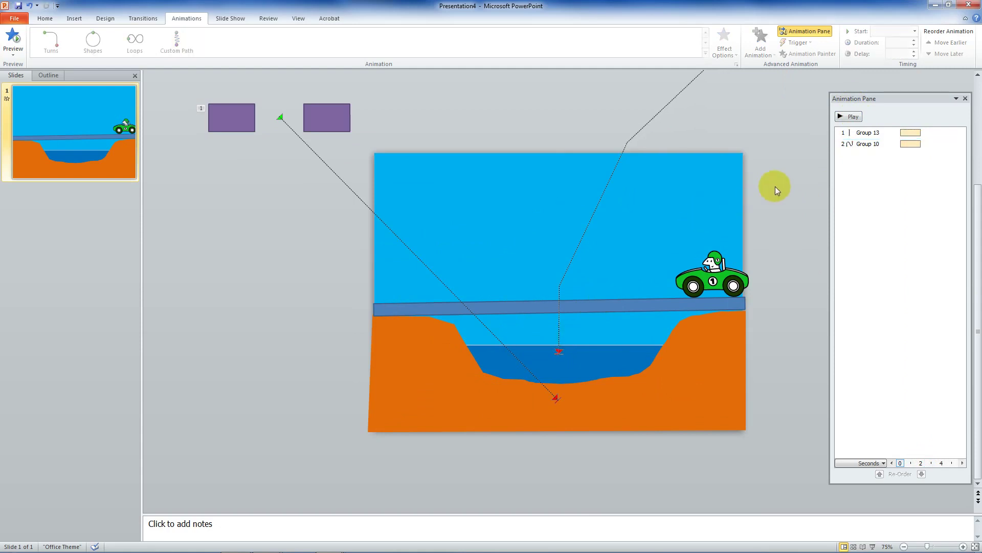
click(853, 116)
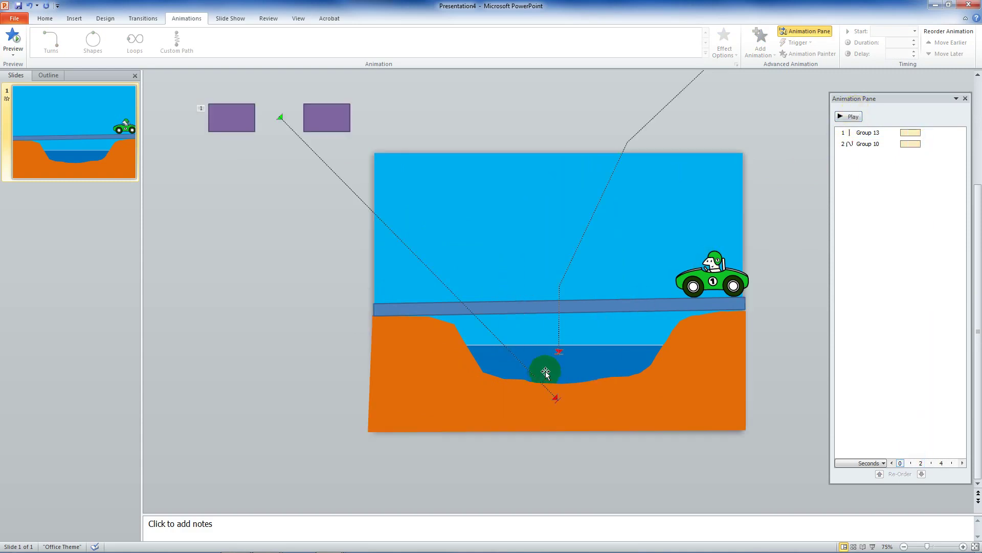
click(560, 354)
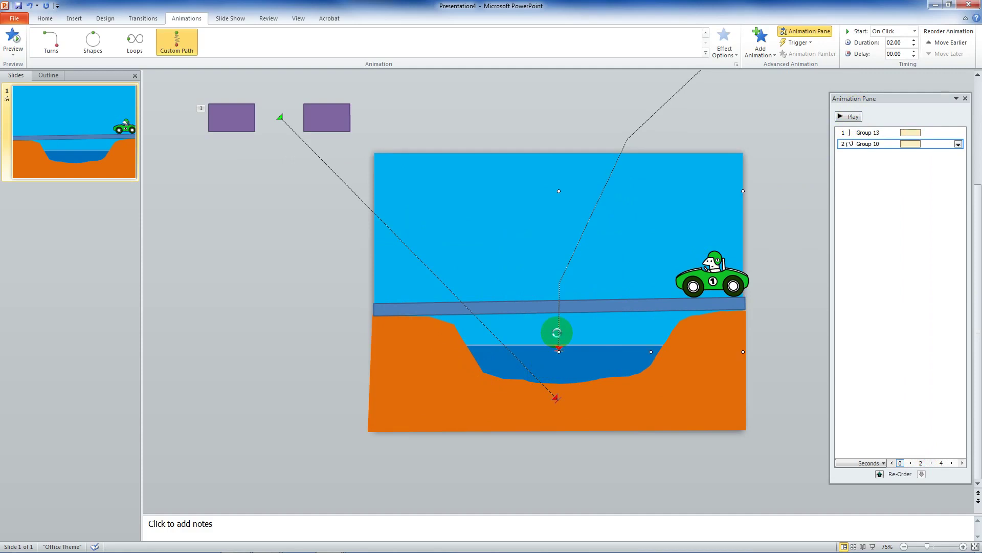
click(763, 220)
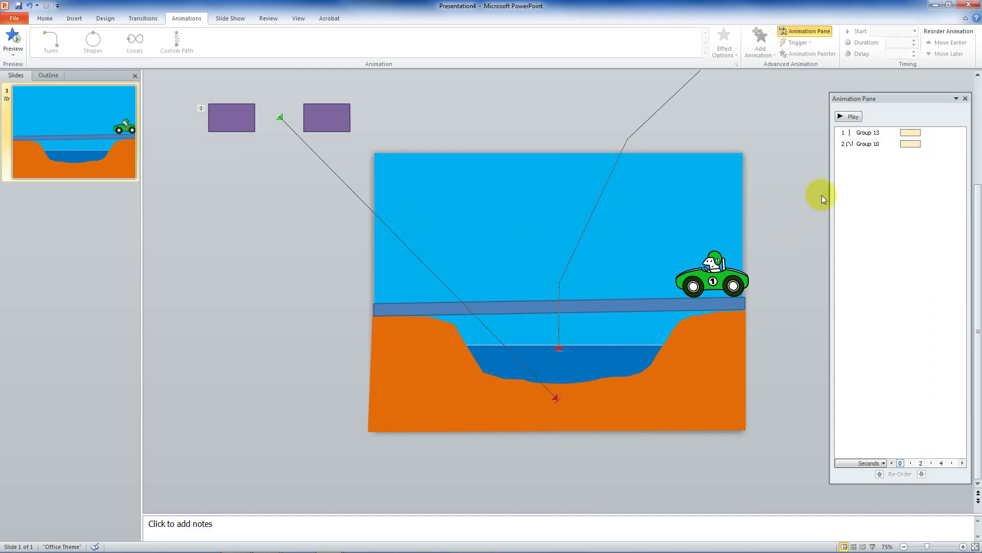
click(633, 309)
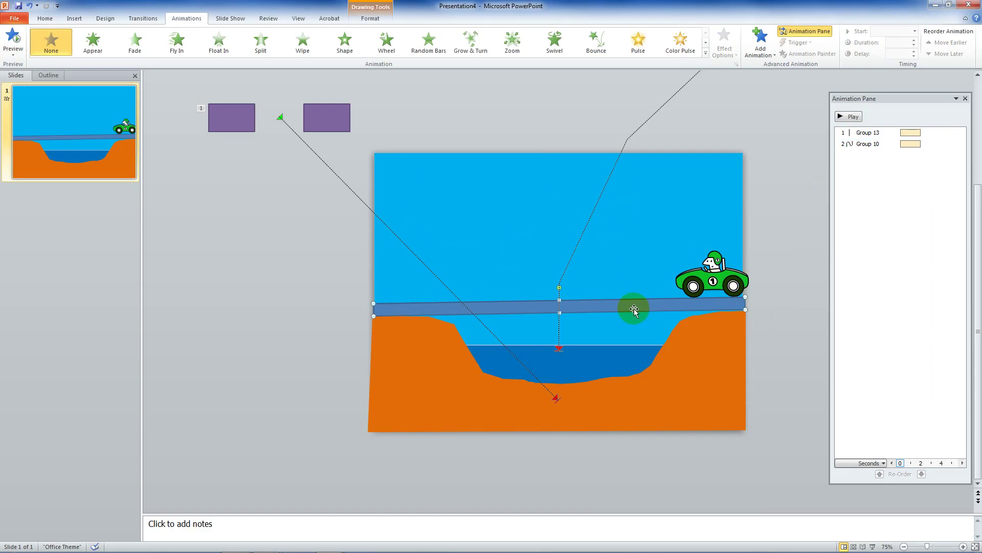
Step: Give the bridge deck a Lines motion path and paste a copy of the animated deck
click(761, 51)
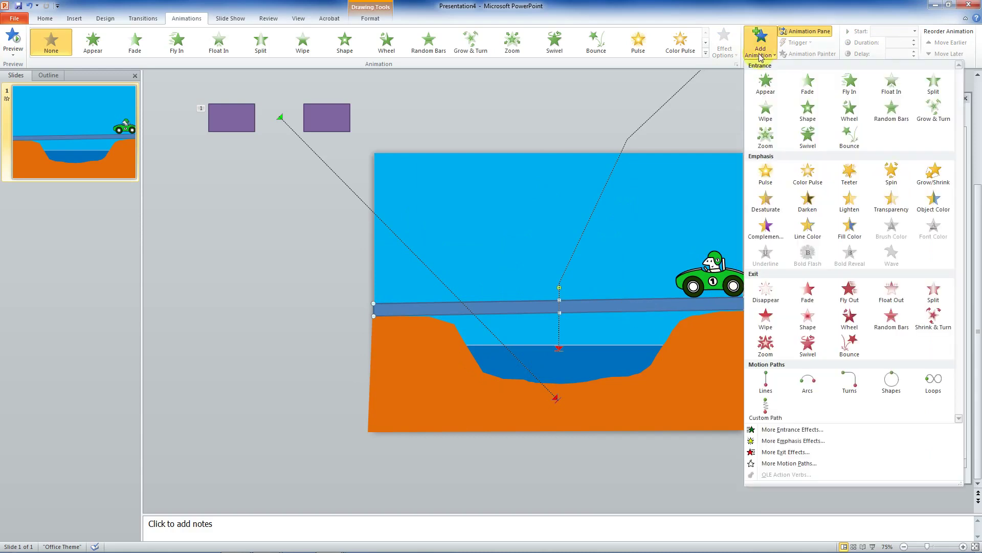
click(767, 380)
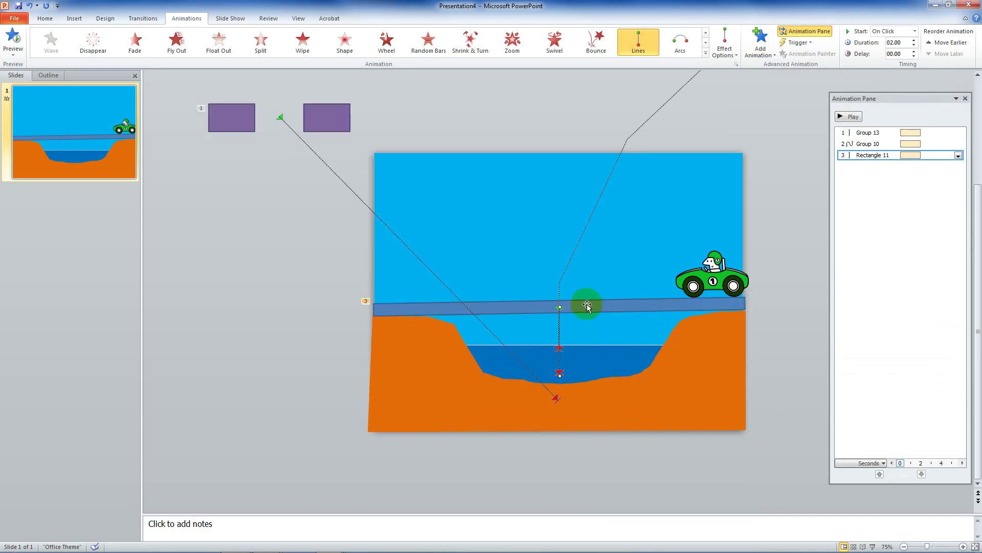
click(594, 308)
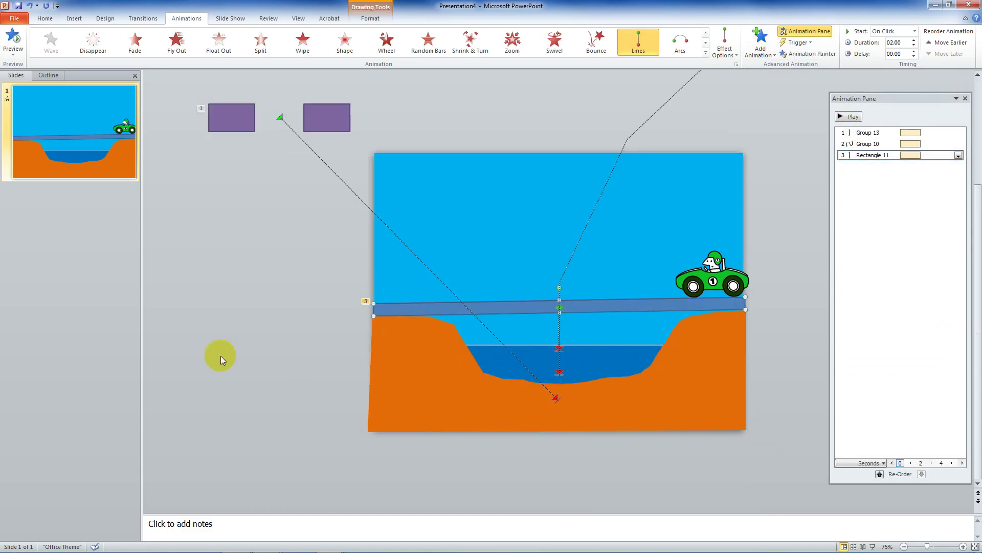
click(511, 176)
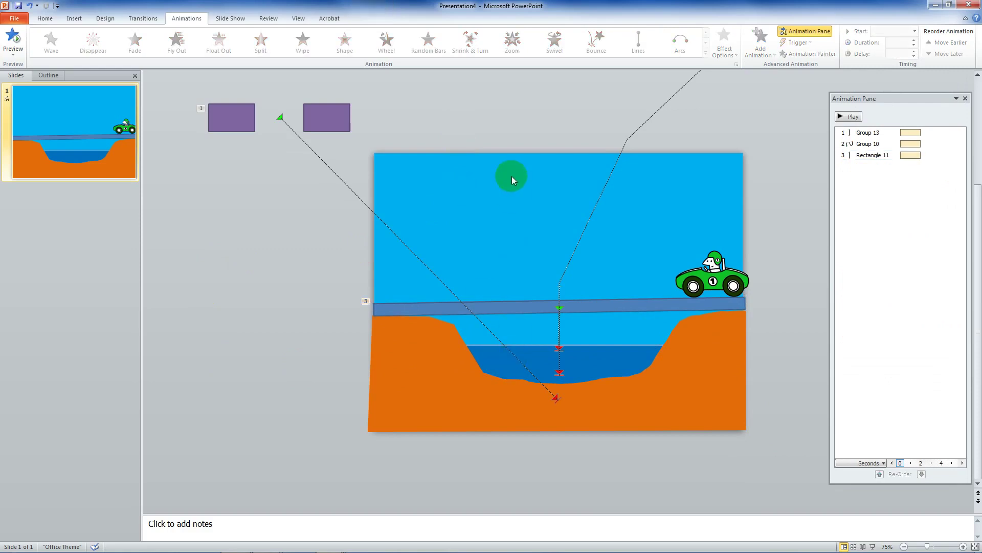
key(ctrl+v)
Step: Move the copy above the slide and end its path where the bridge sits
drag(544, 318, 392, 84)
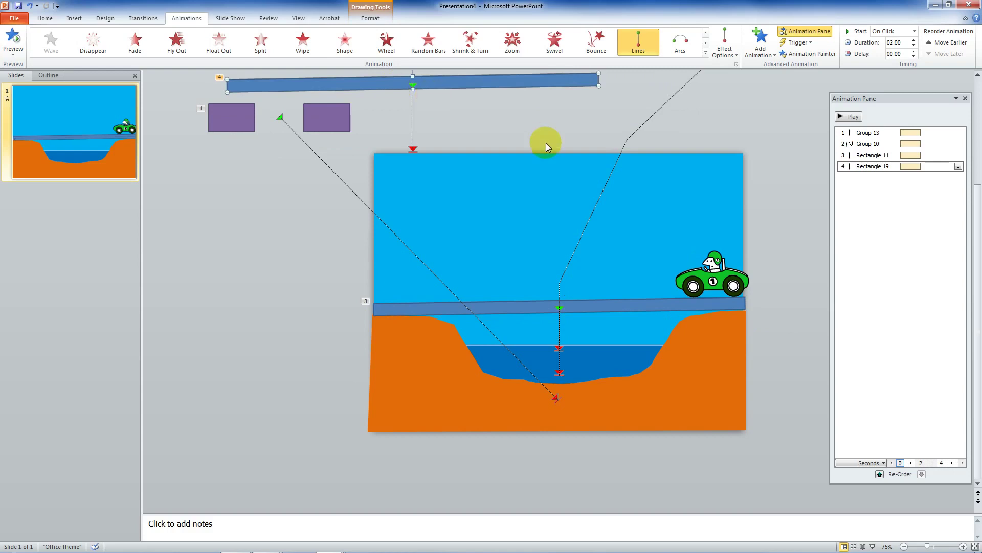
click(413, 149)
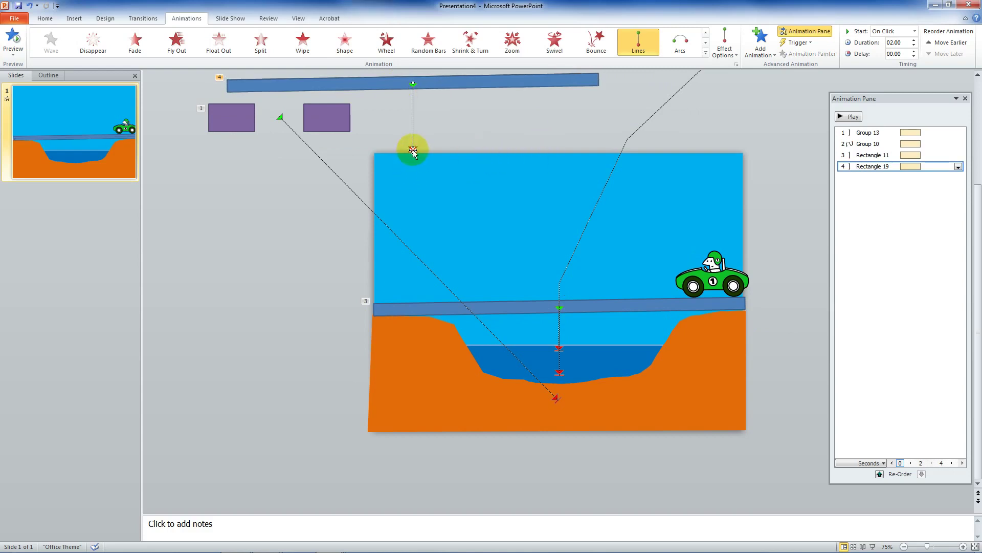
drag(413, 150, 557, 308)
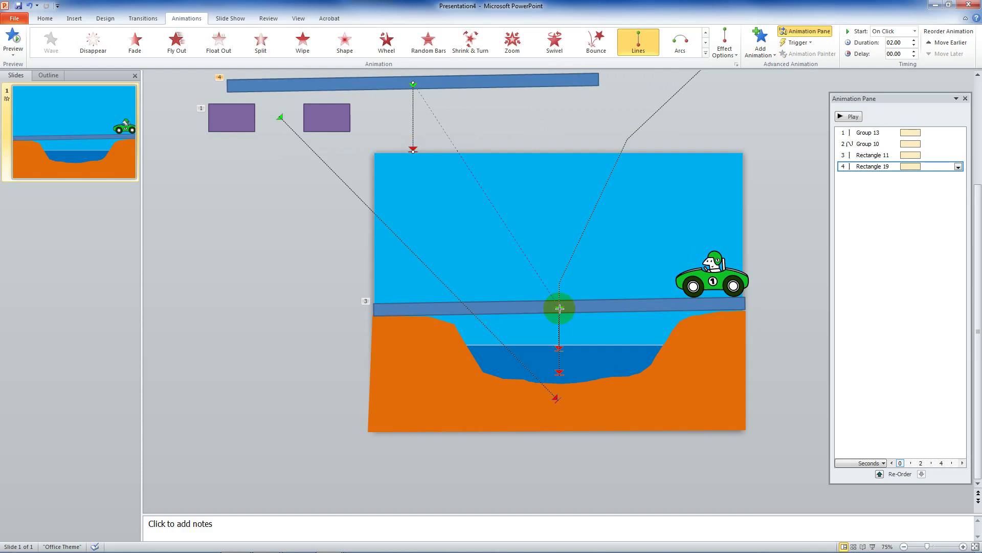
drag(560, 309, 558, 305)
Step: Delete the original bridge deck and preview the animations
click(633, 306)
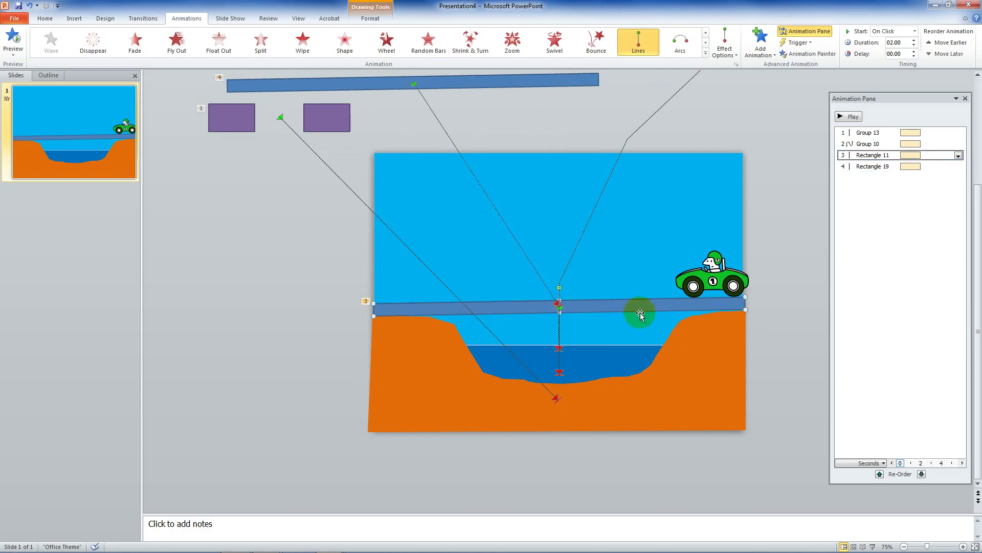
key(Delete)
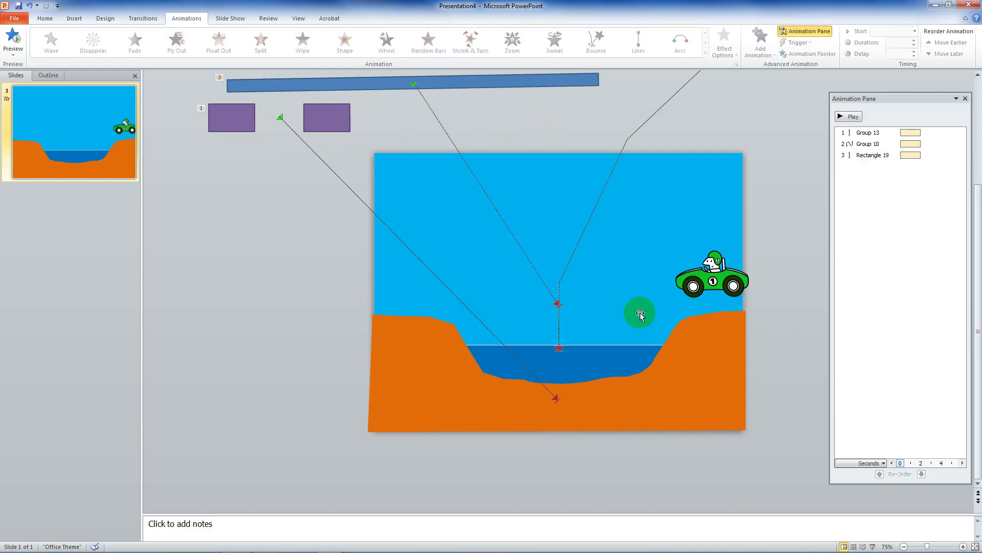
click(860, 120)
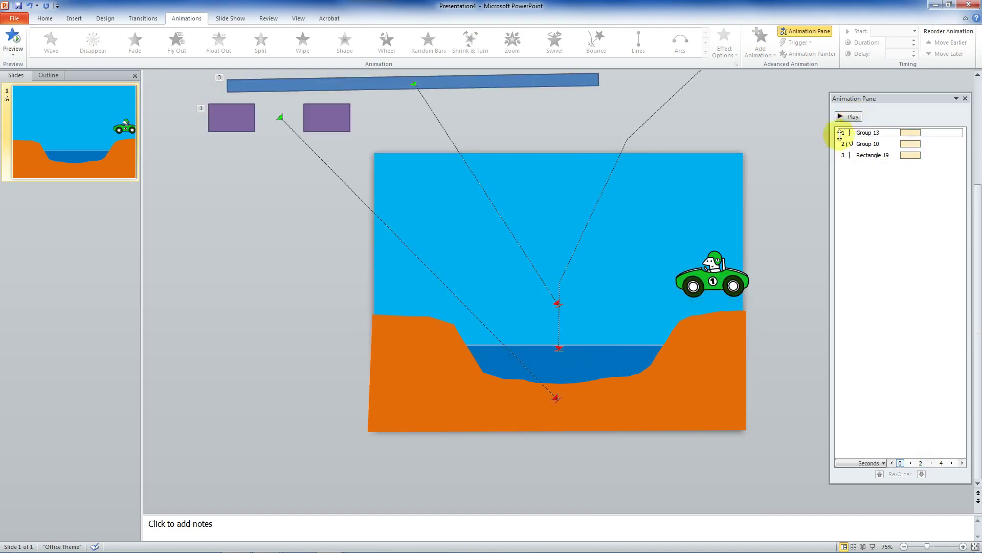
Step: Give the race car a Lines motion path driving left across the bridge, then preview it
click(708, 261)
click(760, 45)
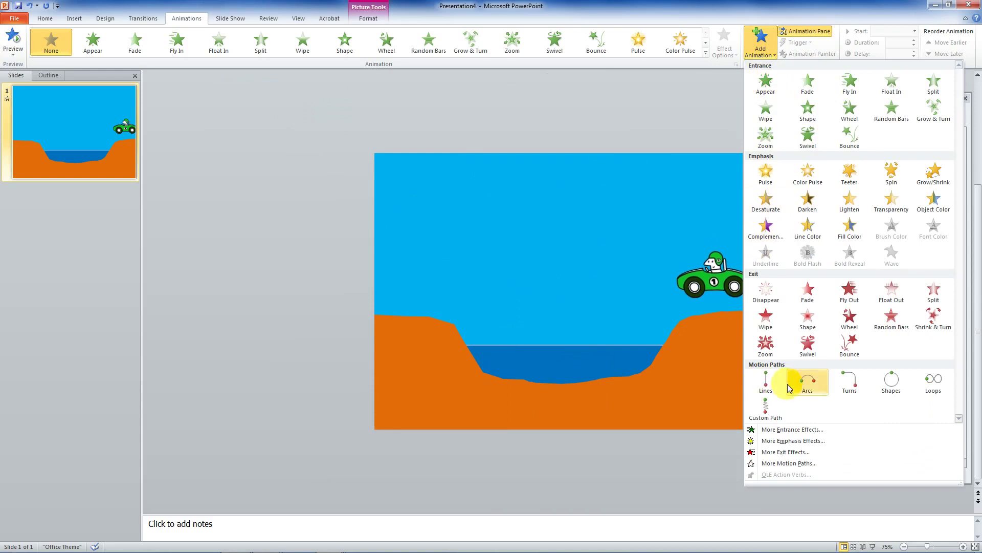
click(689, 473)
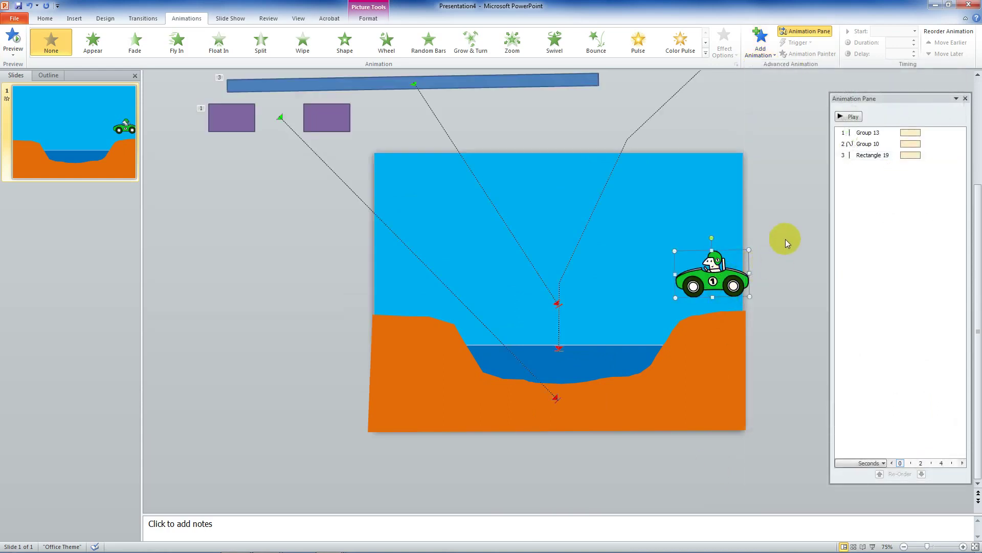
click(761, 45)
click(766, 382)
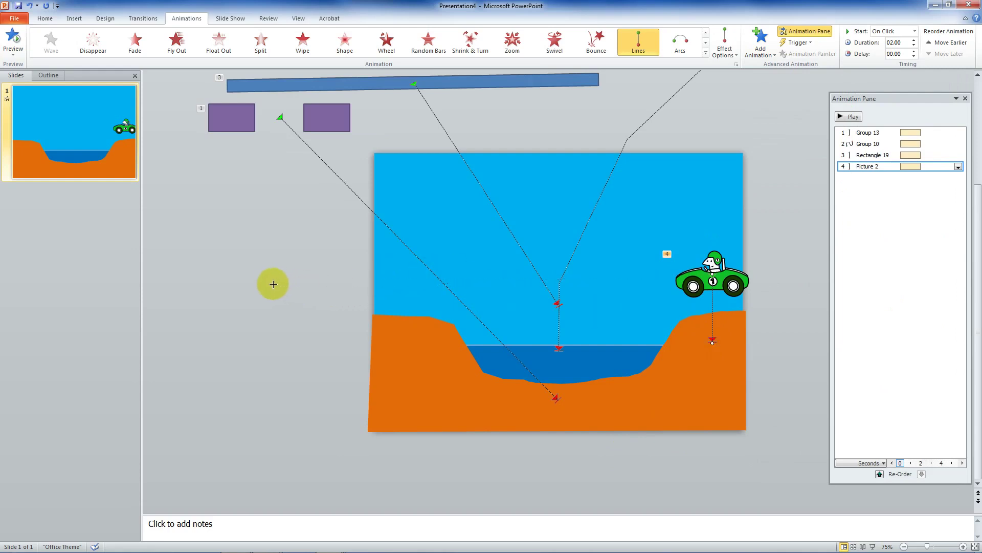
click(294, 352)
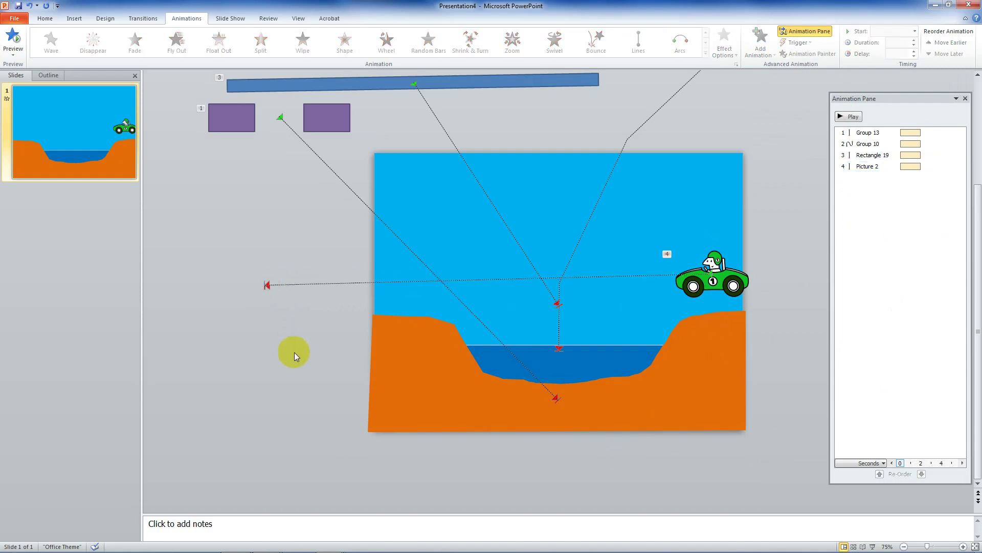
click(849, 117)
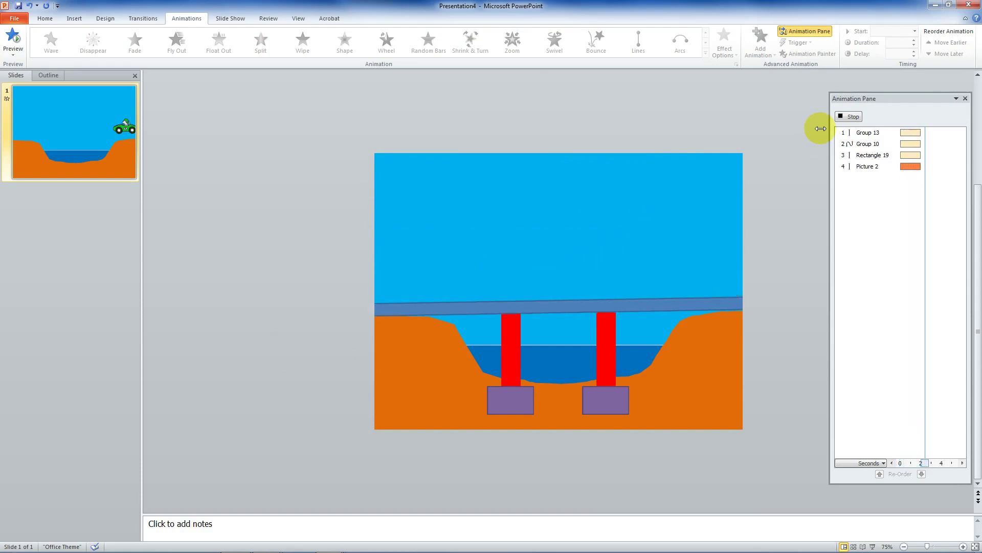
Step: Add a Fade entrance to the race car and preview it
click(728, 289)
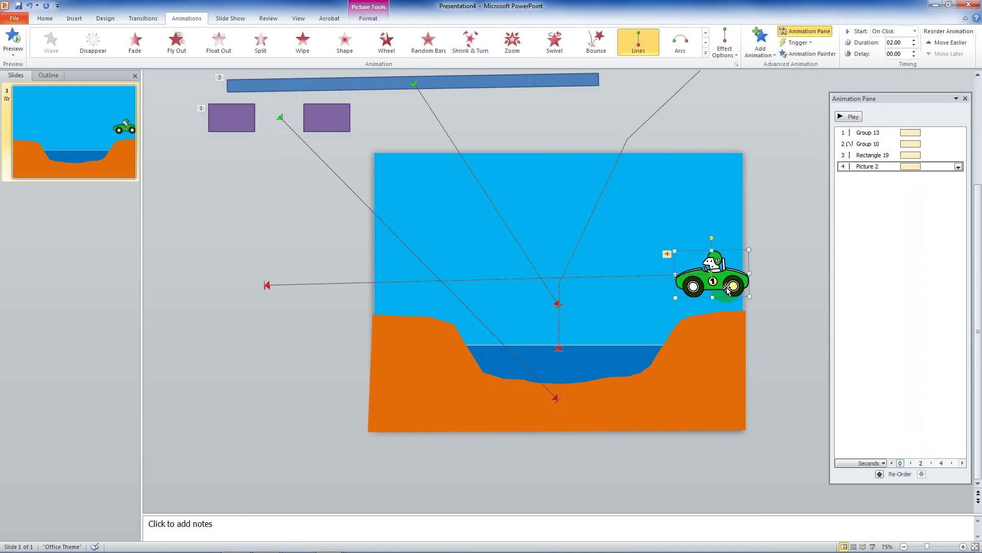
click(765, 56)
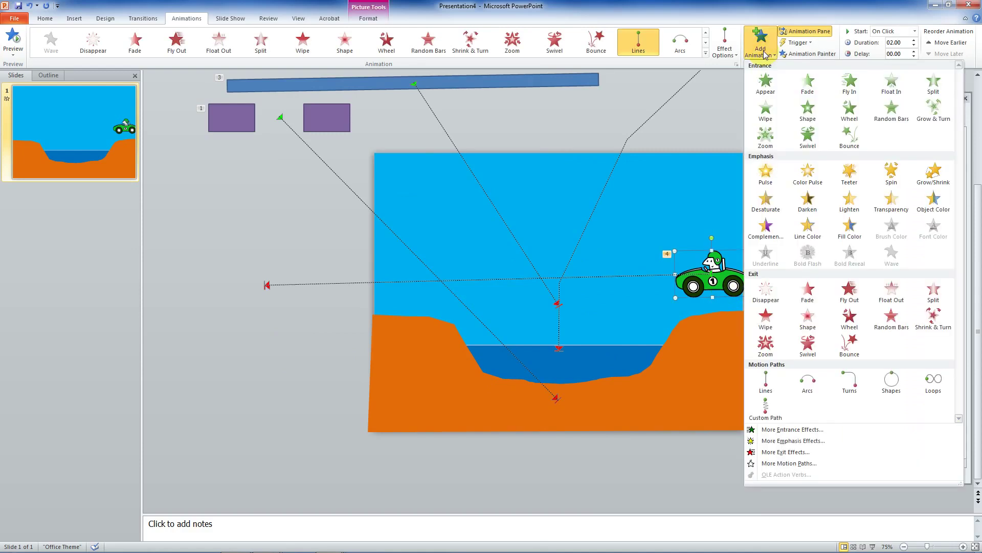
click(806, 88)
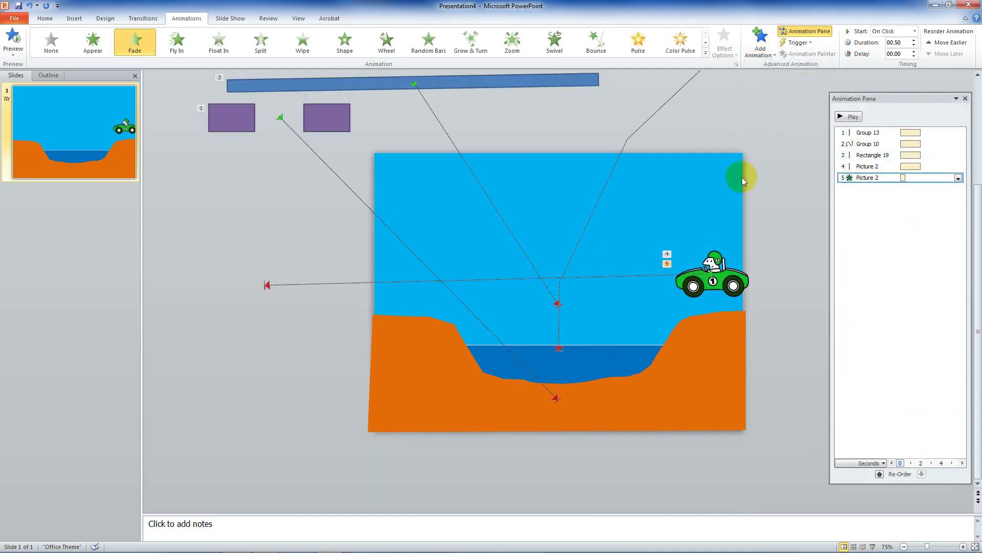
click(847, 117)
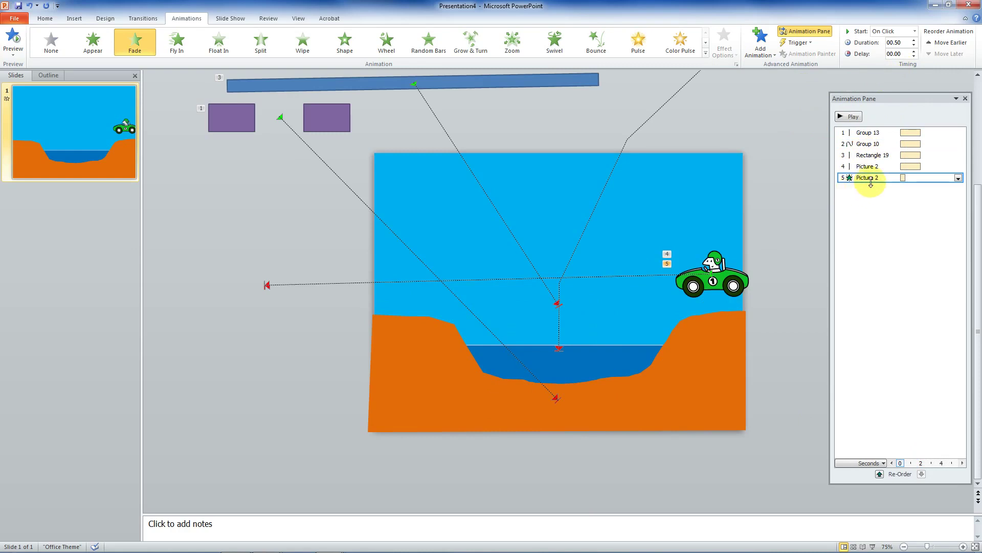
Step: Move the car's Fade ahead of its drive path and preview the full sequence
click(880, 474)
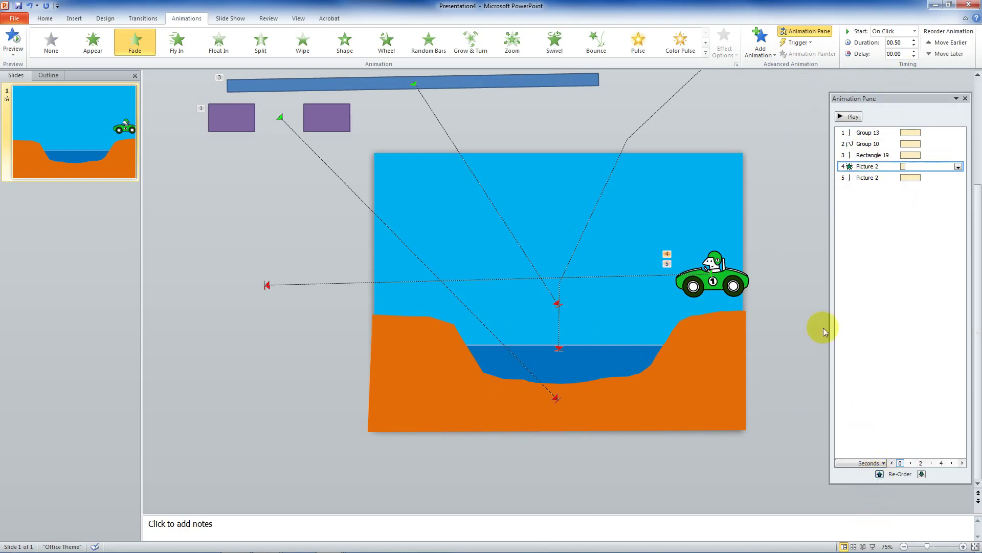
click(772, 222)
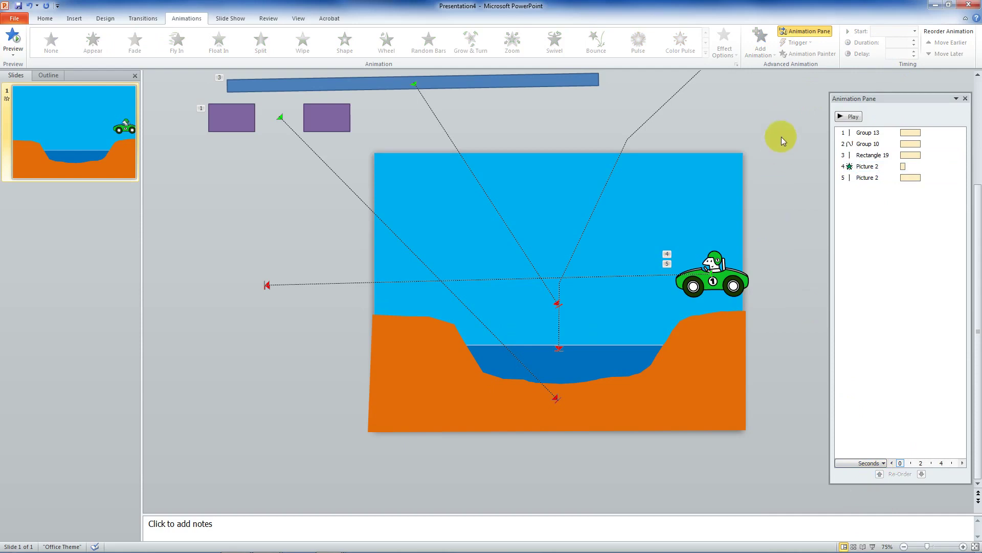
click(850, 118)
ctrl+scroll(807, 238, up, 3)
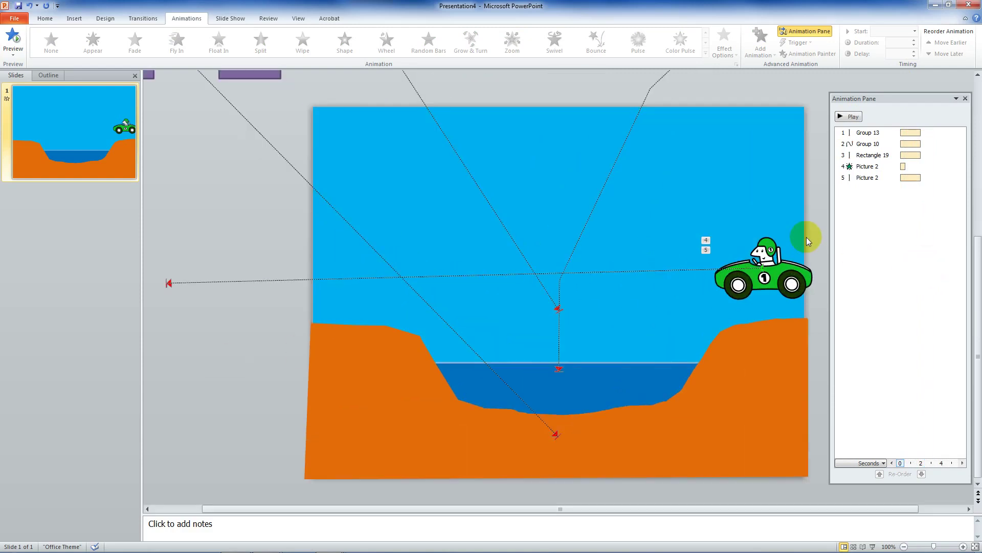
Step: Insert a new text box for the Bridge title and set its size to 96
click(75, 19)
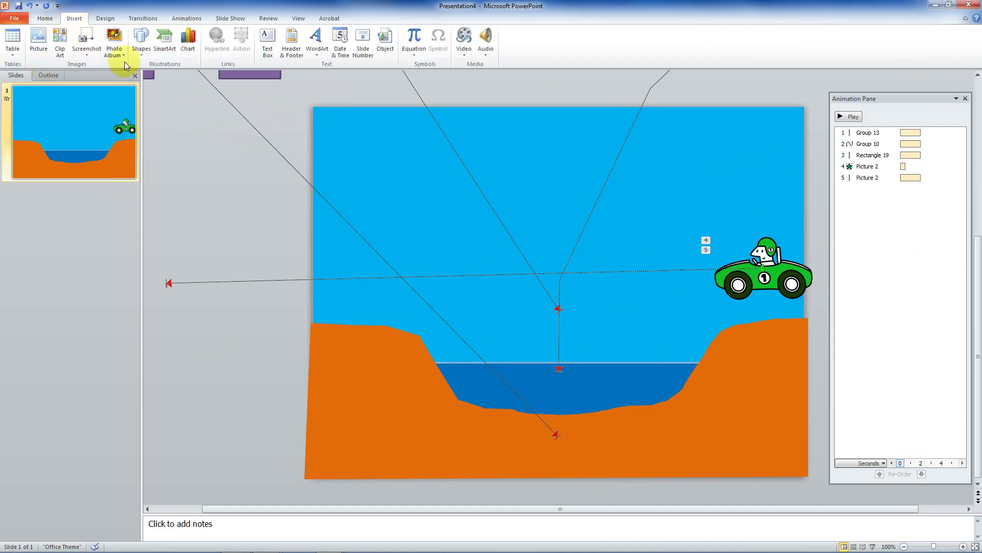
click(268, 51)
click(412, 189)
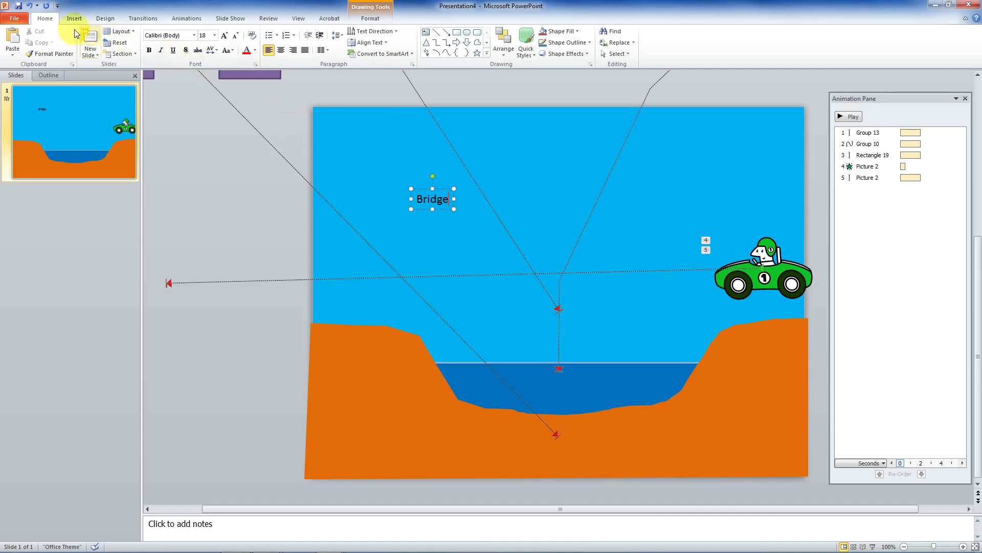
click(214, 35)
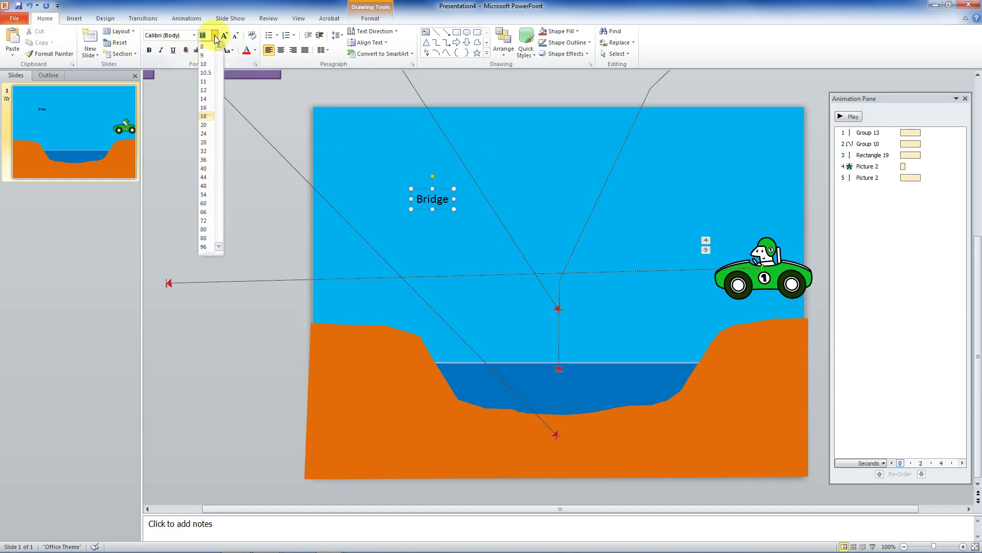
click(203, 247)
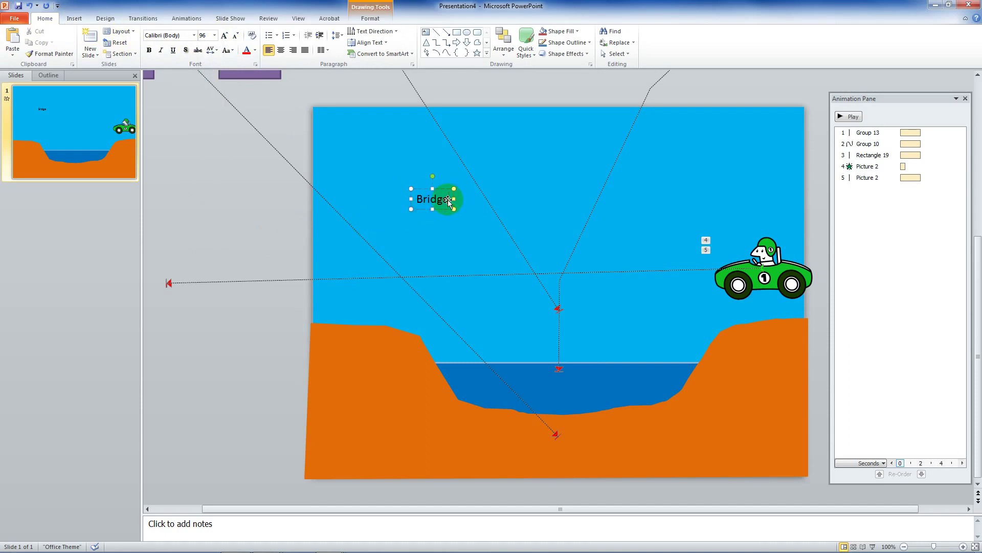
Step: Resize the Bridge text to 120 points and move it up toward the top centre
drag(448, 200, 404, 199)
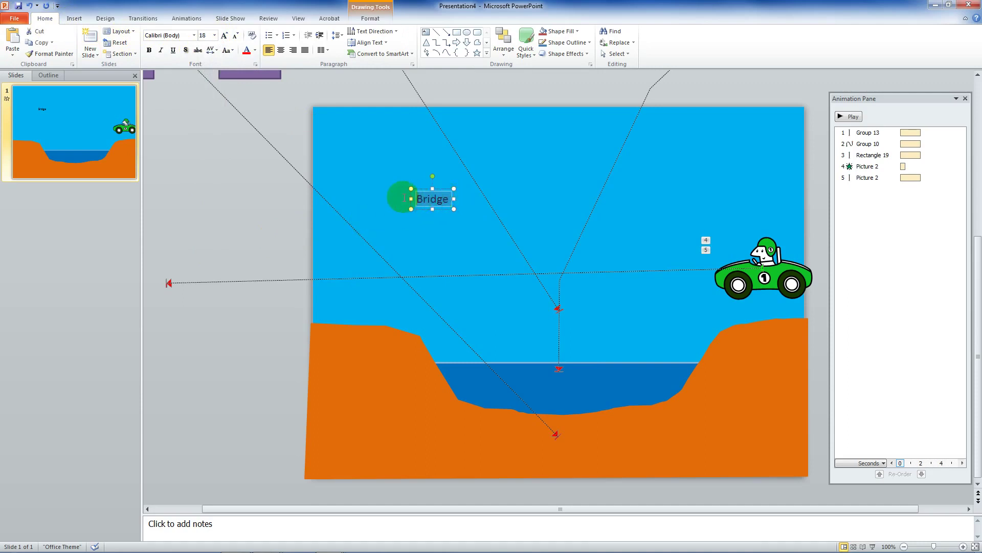
click(205, 38)
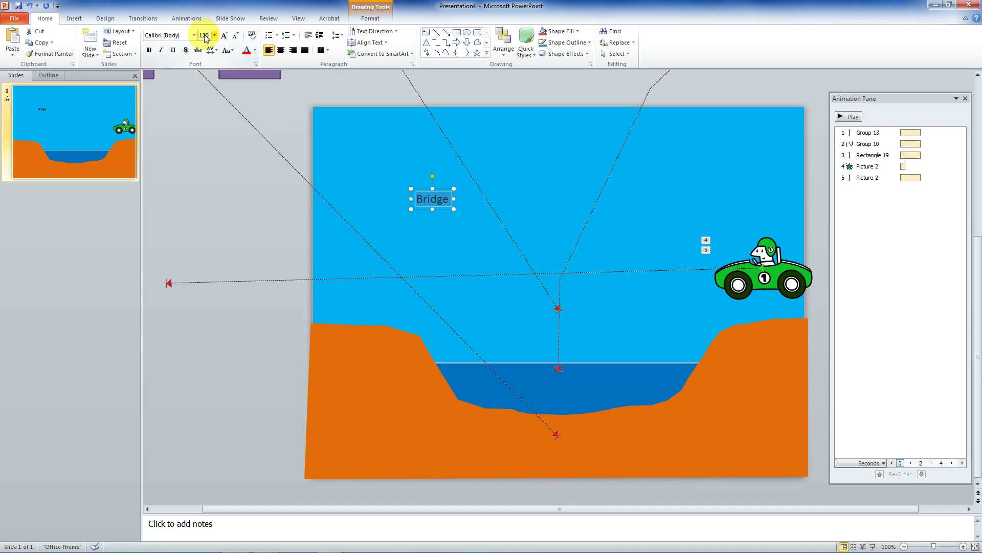
key(Return)
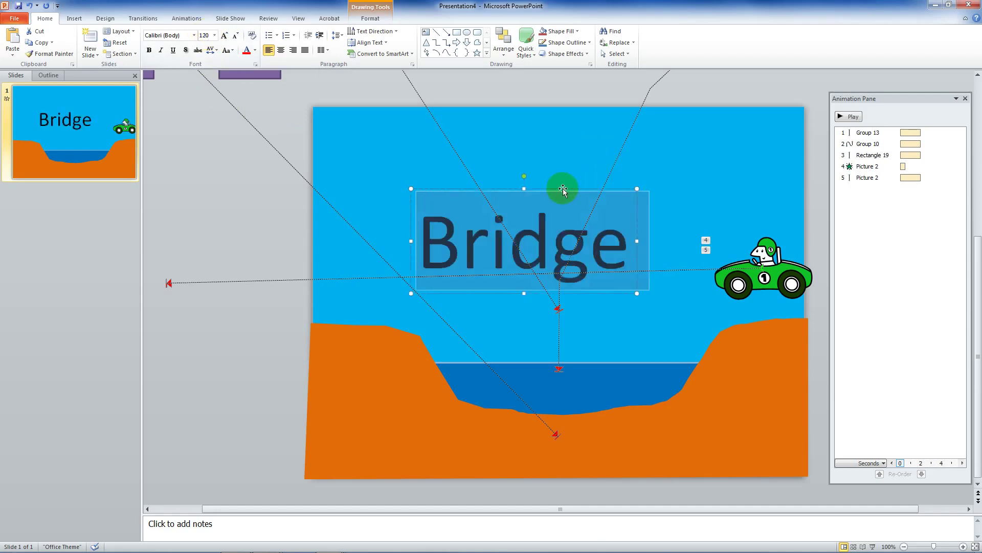
drag(563, 189, 591, 143)
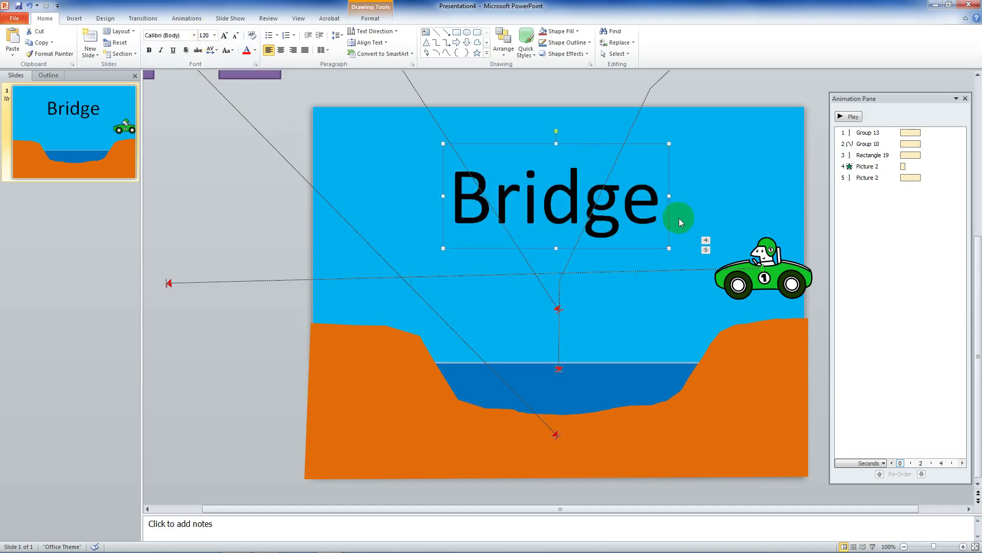
Step: Make the Bridge text white and reselect the title box
drag(651, 197, 297, 90)
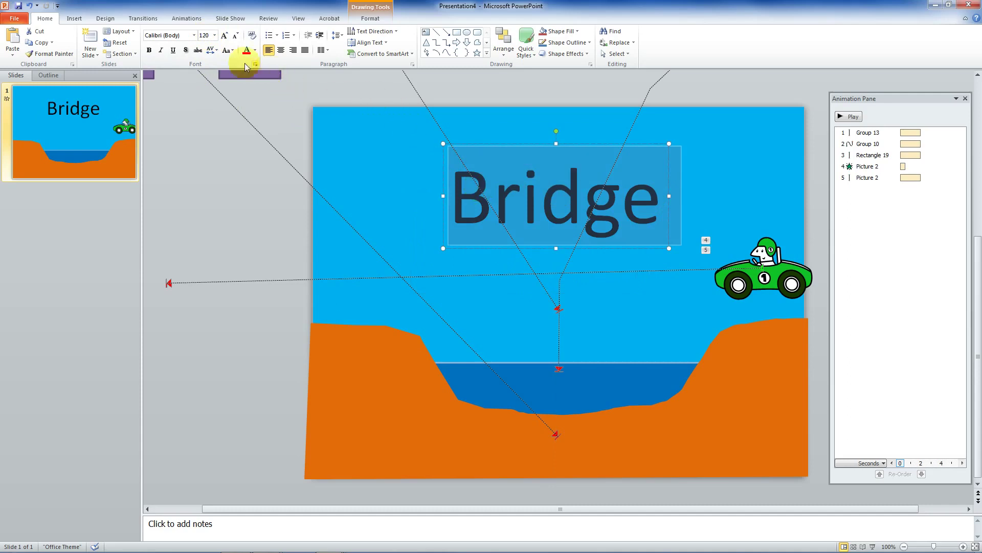
click(254, 50)
click(246, 71)
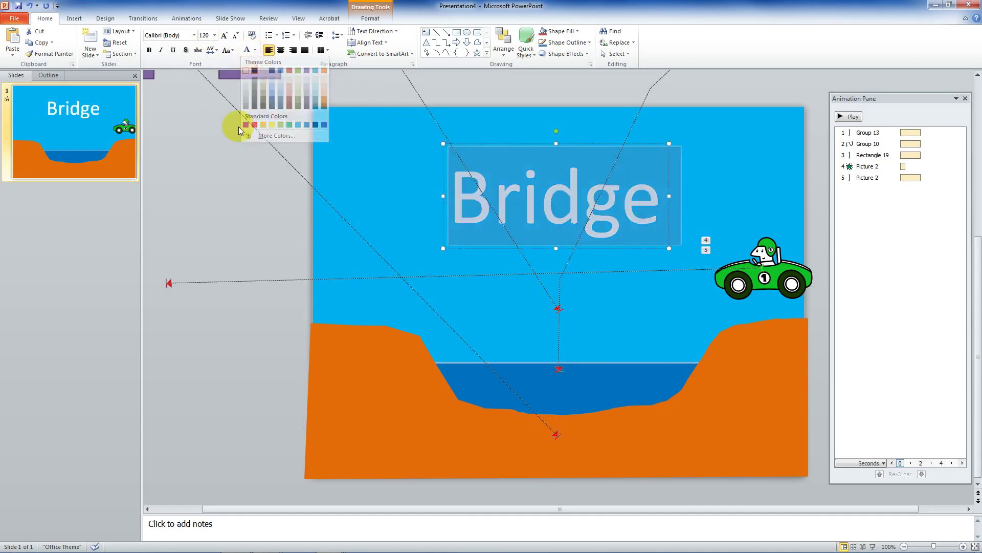
click(196, 305)
click(565, 186)
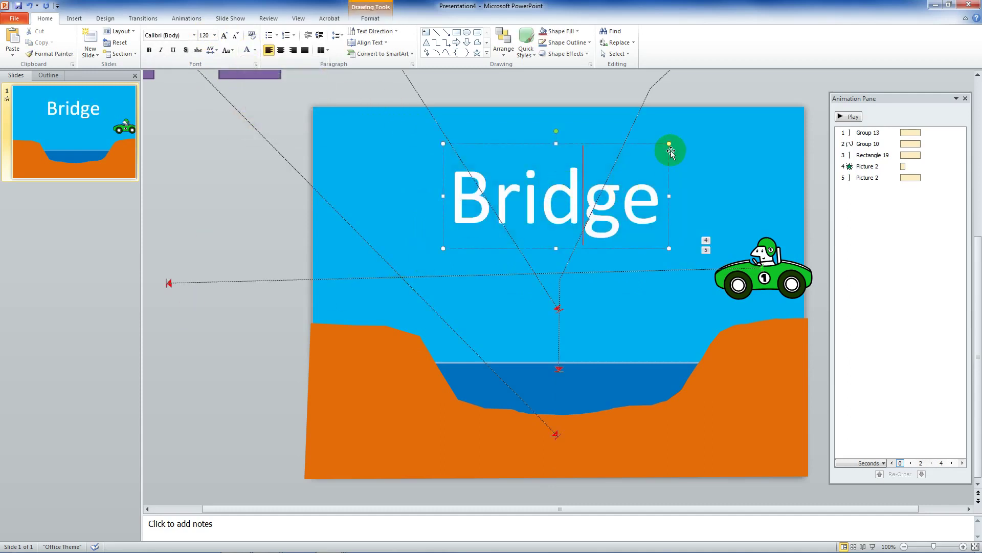
click(844, 143)
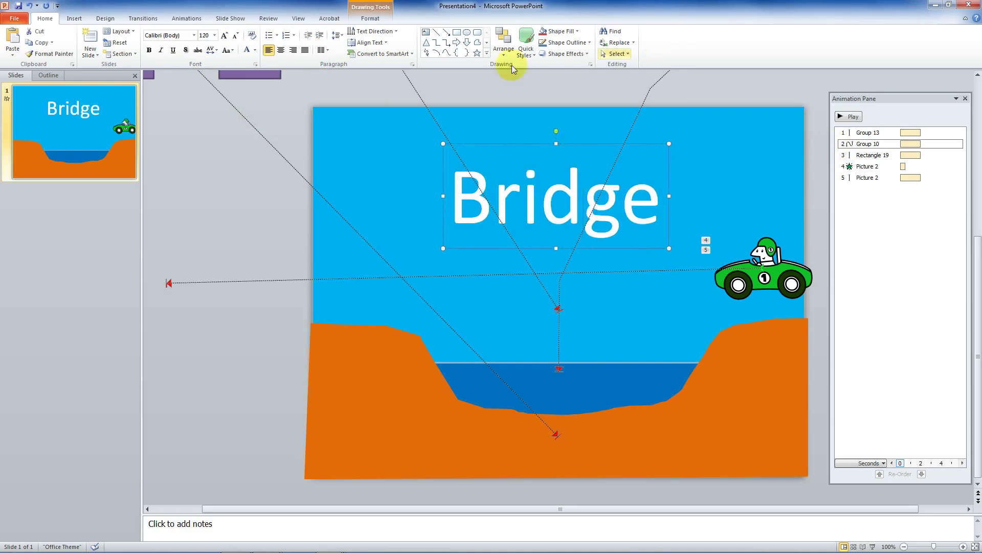
Step: Give the Bridge title a Fade entrance animation
click(187, 18)
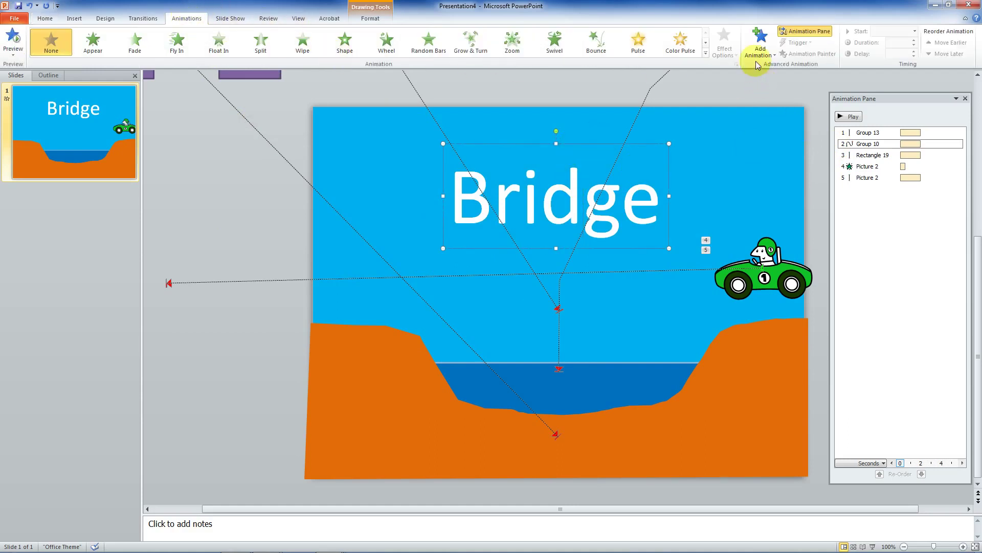
click(761, 47)
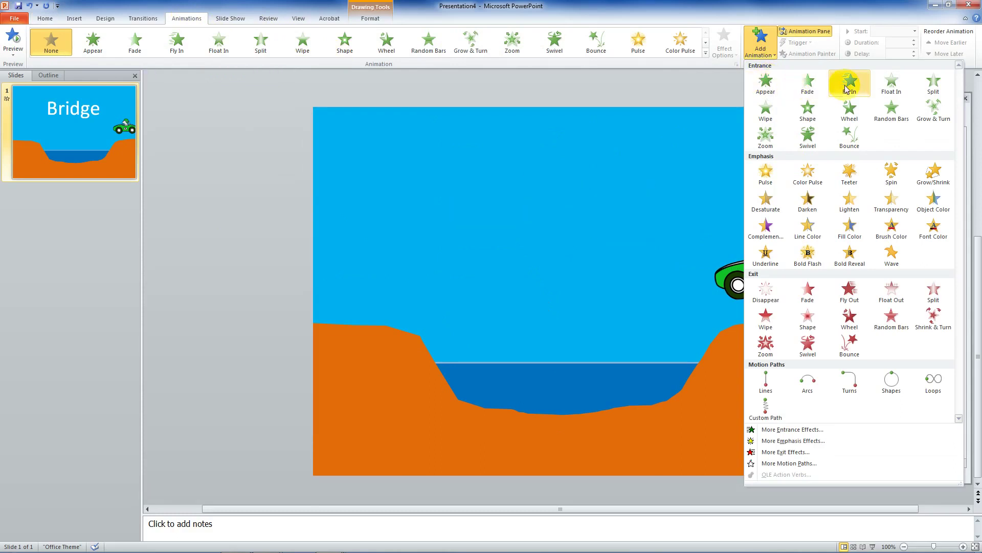
click(809, 85)
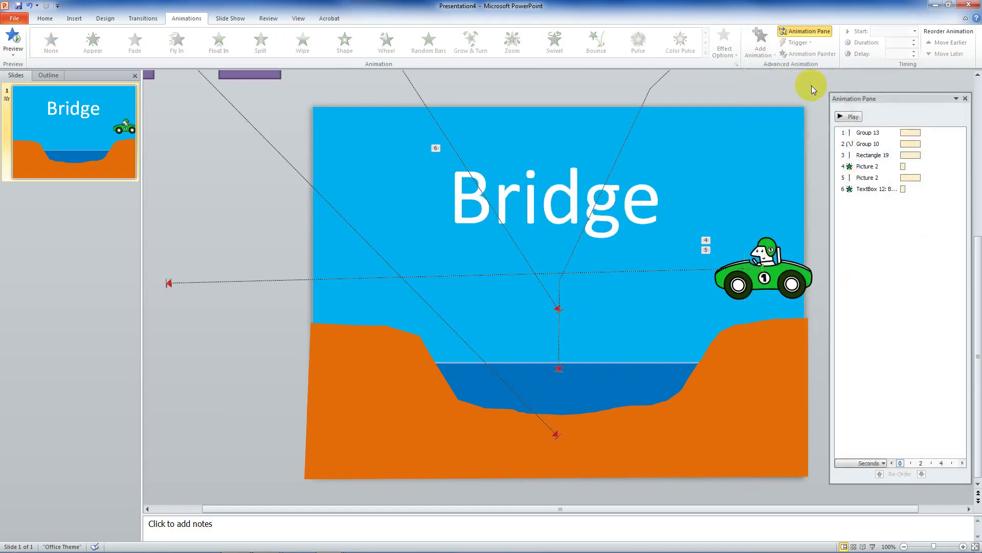
Step: Open Effect Options for animation 6 and its Animate text choices
click(876, 190)
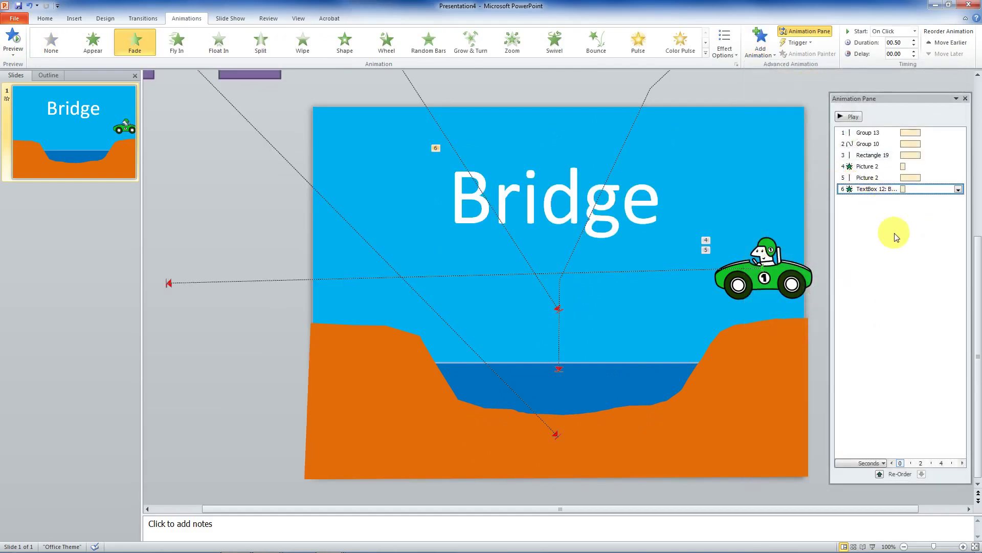
right_click(921, 193)
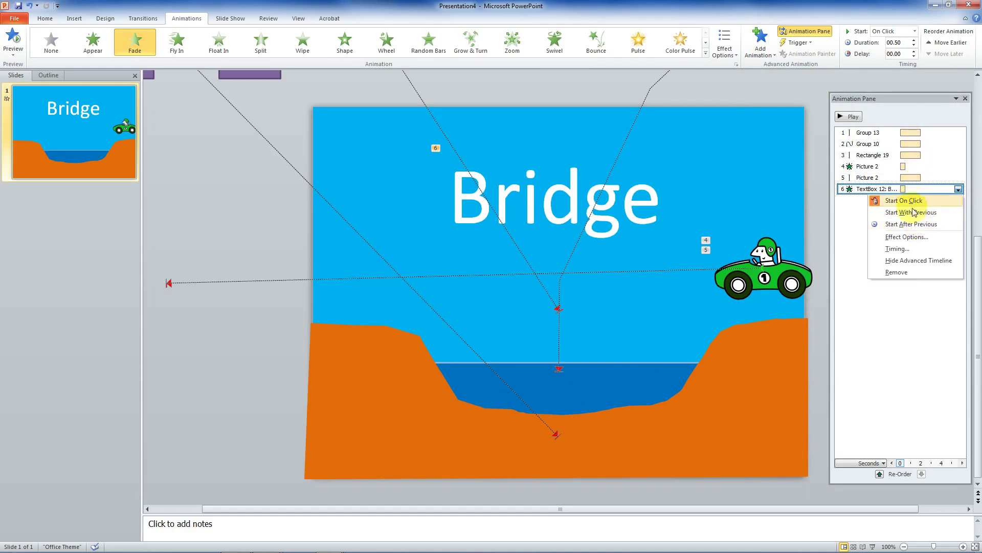
click(913, 237)
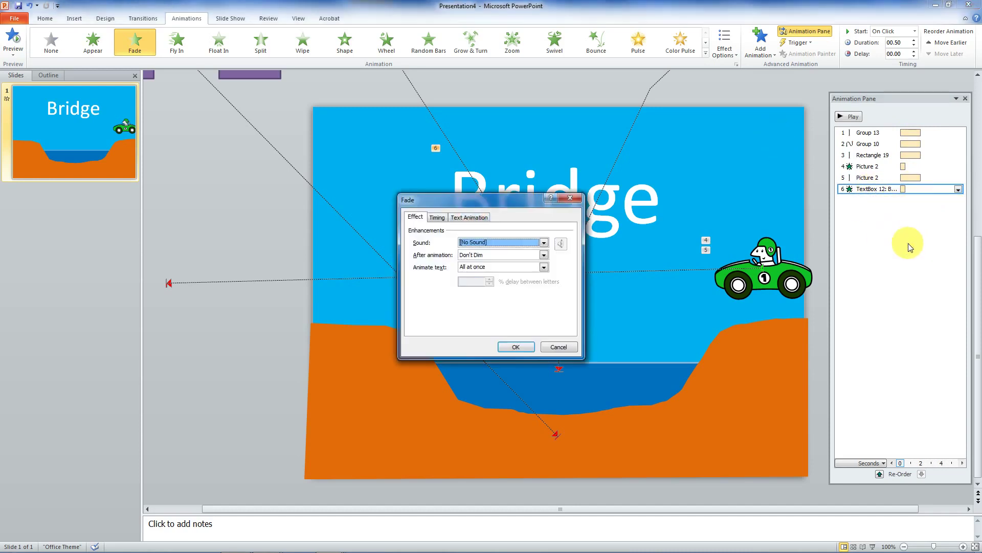
click(545, 267)
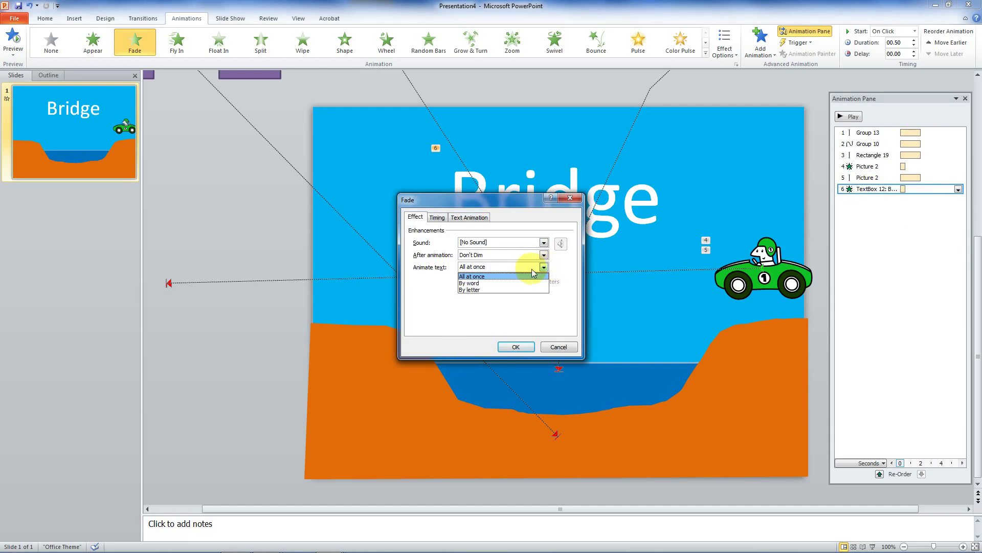
Step: Set the title's Fade to animate text By letter and preview all the animations
click(514, 290)
click(516, 347)
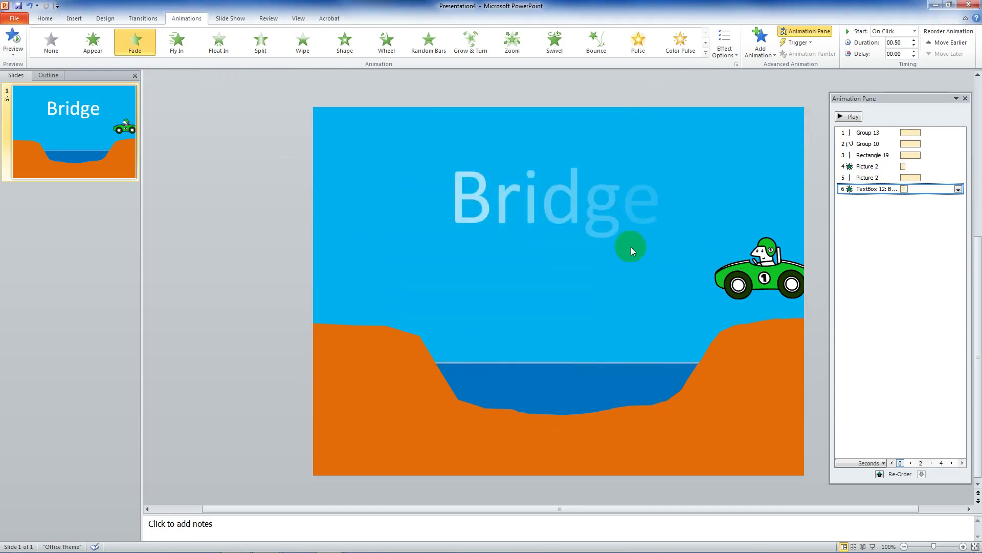
click(572, 123)
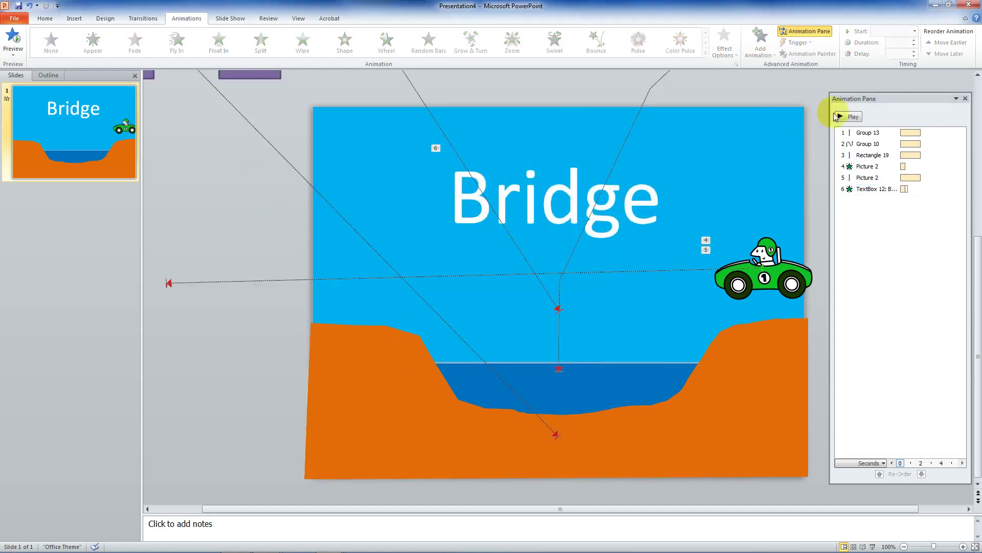
click(859, 117)
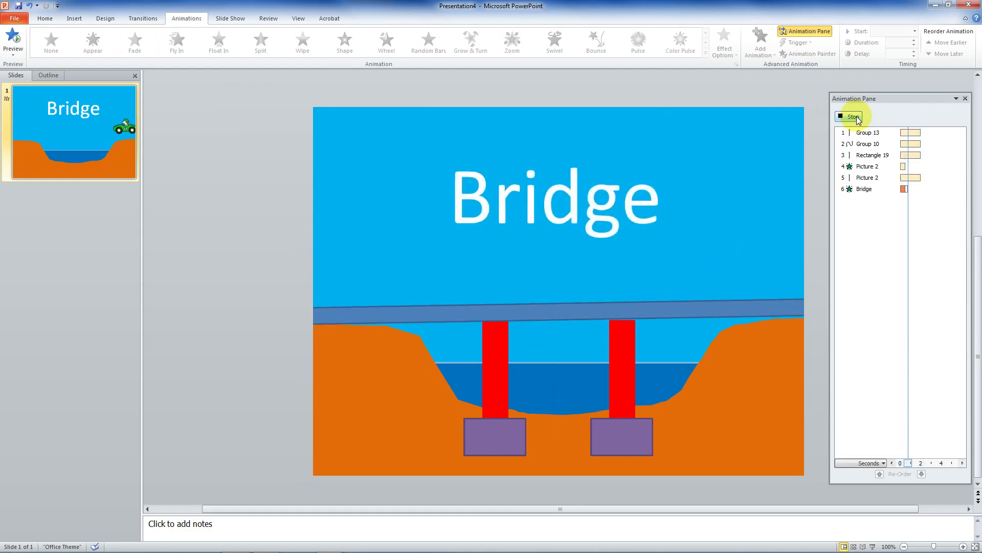
Step: Set the title's Fade duration to 5 seconds (Very Slow), then preview and stop
right_click(904, 189)
click(907, 238)
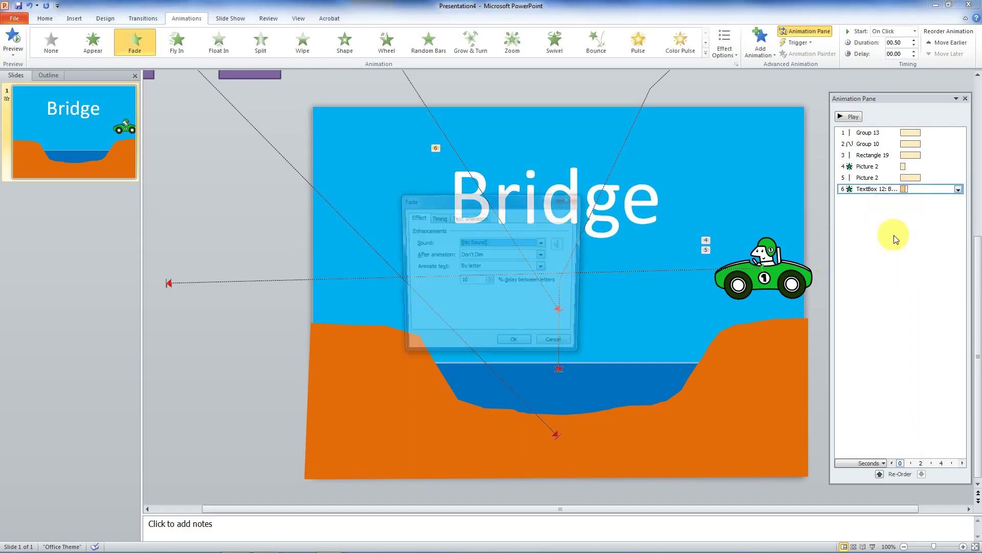
click(437, 217)
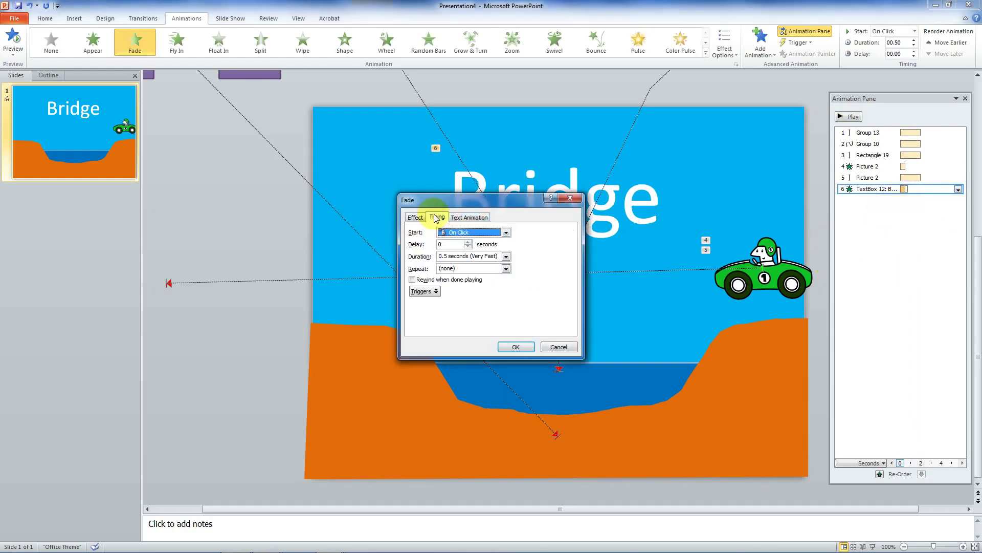
click(506, 256)
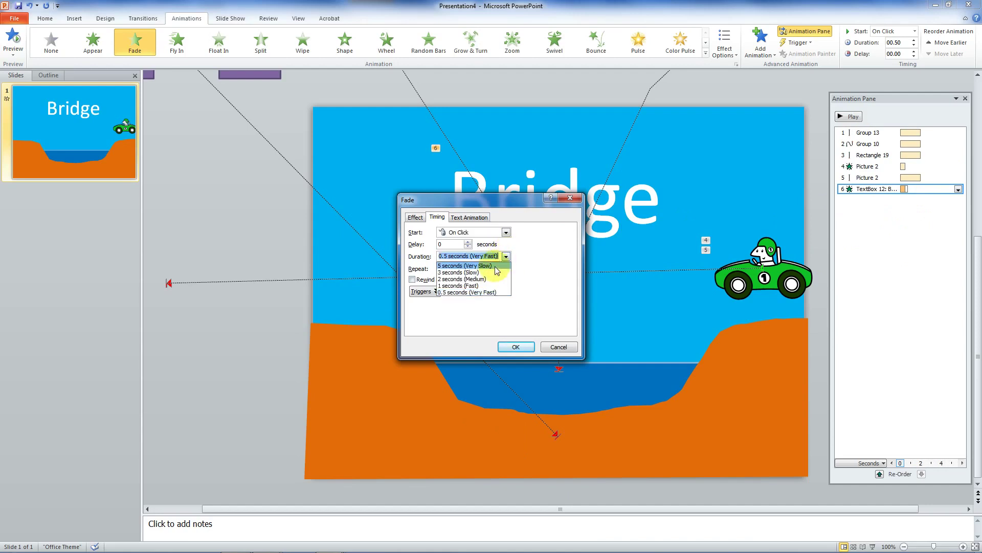
click(495, 265)
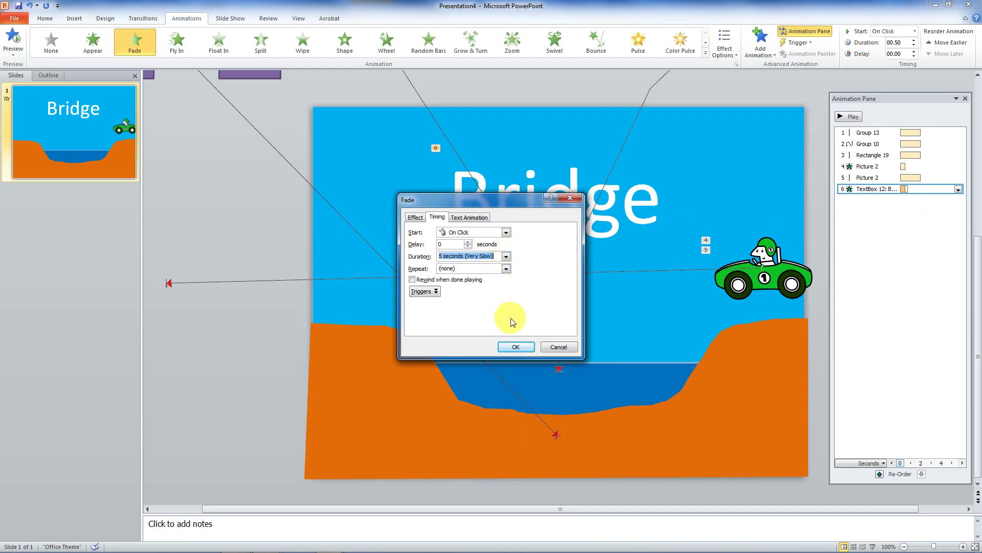
click(518, 348)
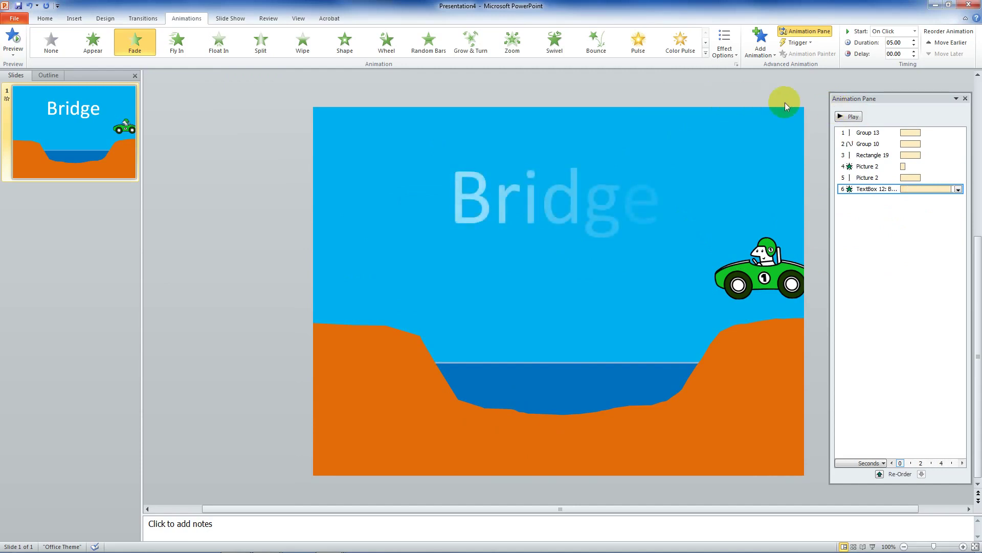
click(850, 117)
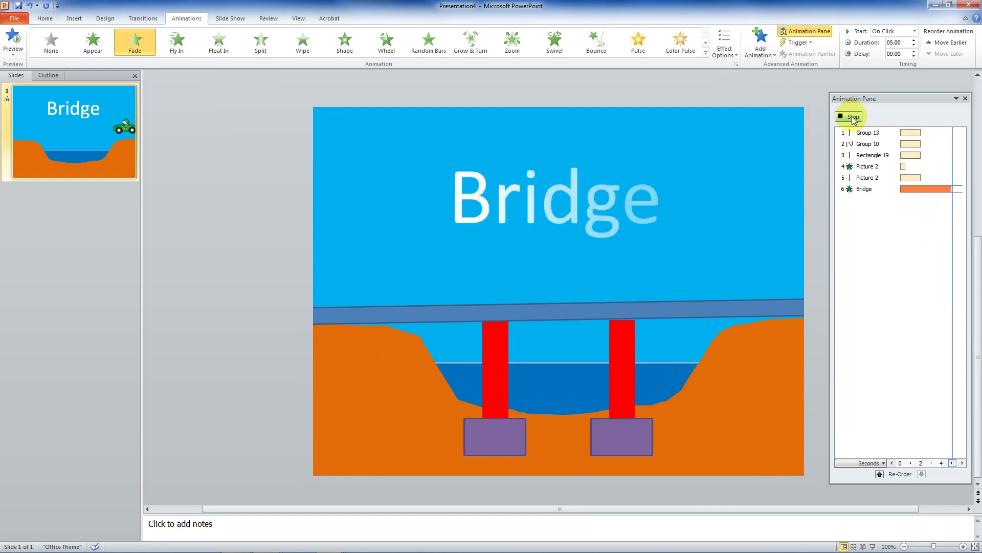
click(852, 117)
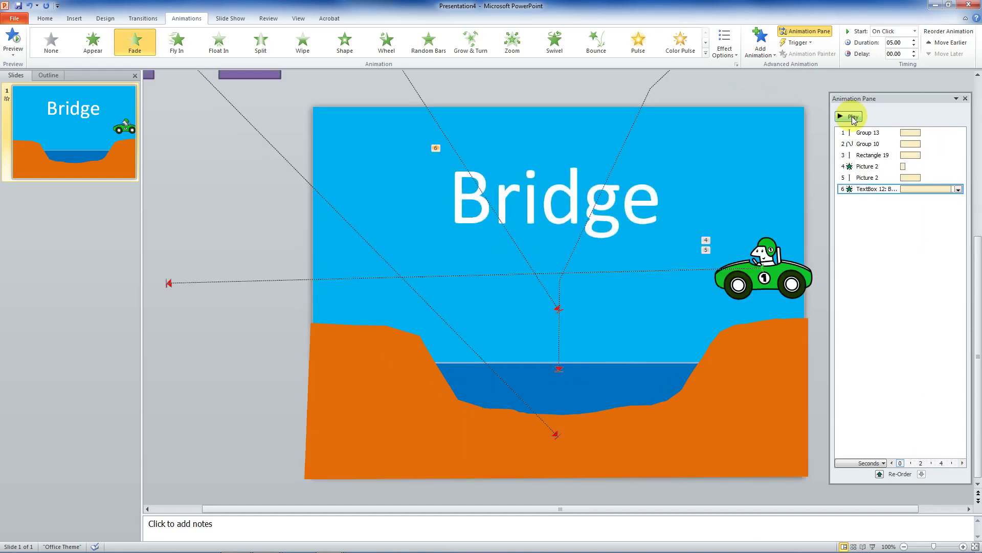
Step: Rehearse the slide show timings and keep the 00:22 timing for slide 1
click(232, 19)
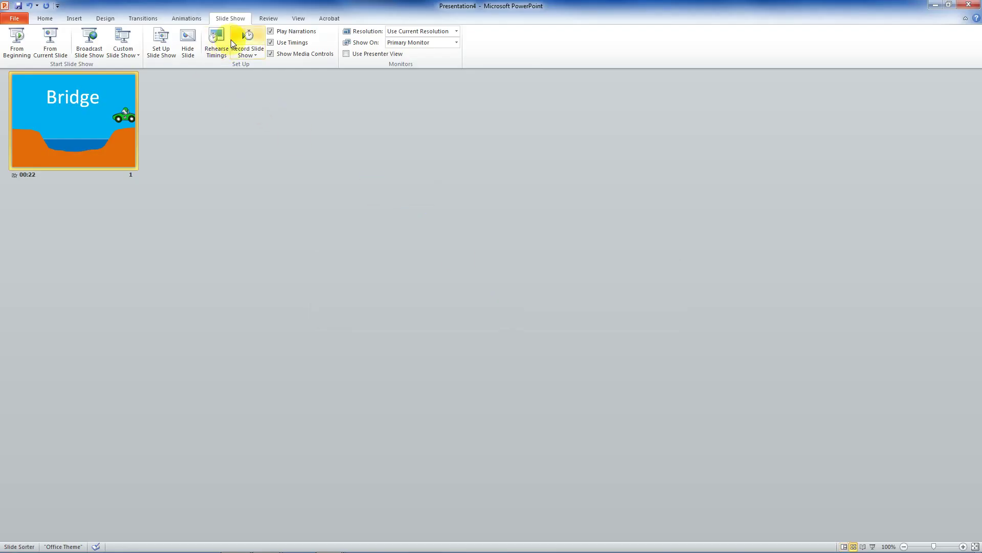
click(45, 19)
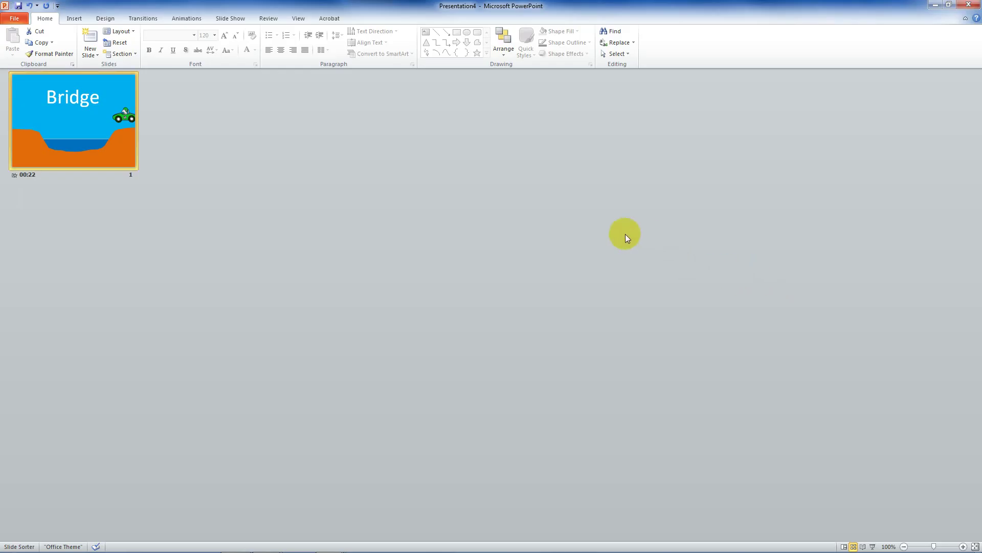
Step: Save the presentation as a Windows Media Video (*.wmv) named Presentation4.wmv
click(844, 547)
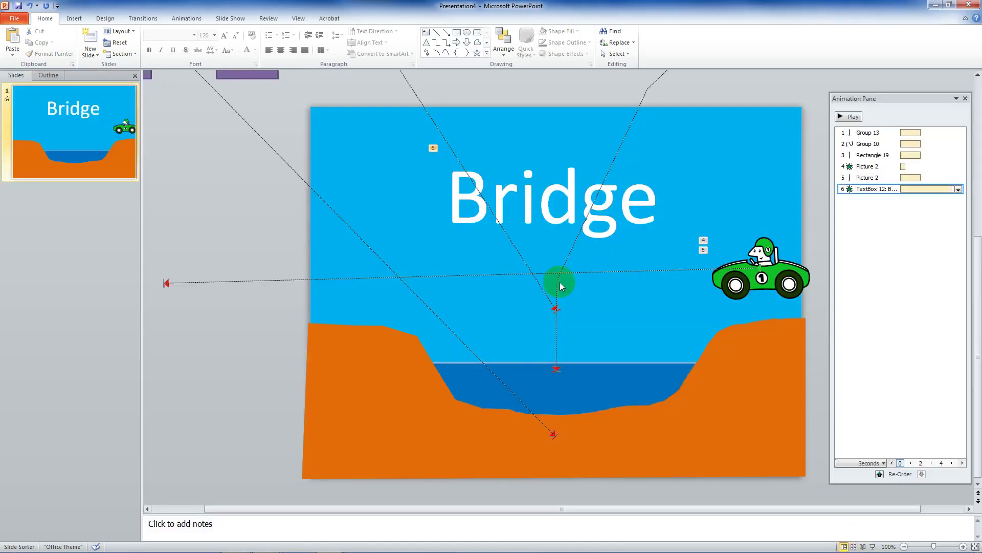
click(17, 21)
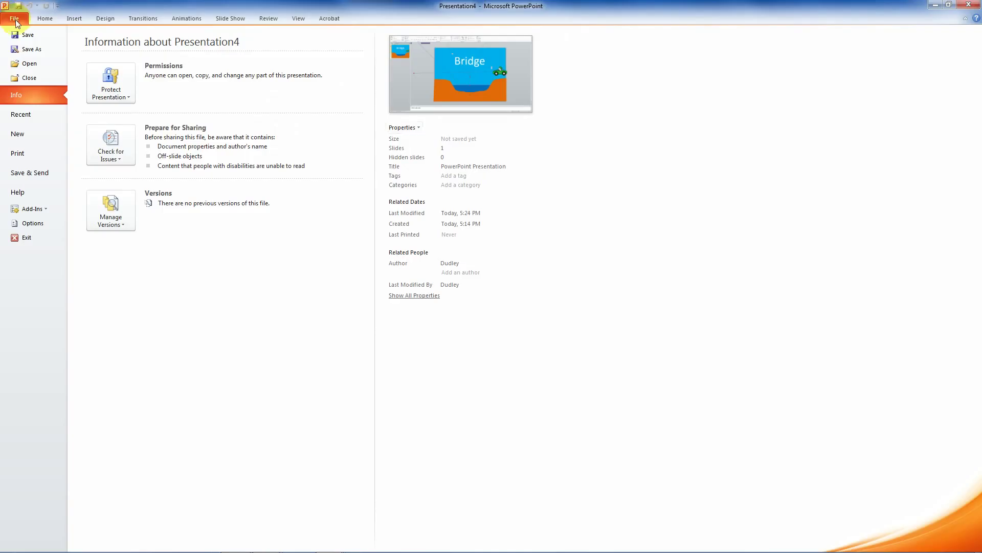
click(37, 52)
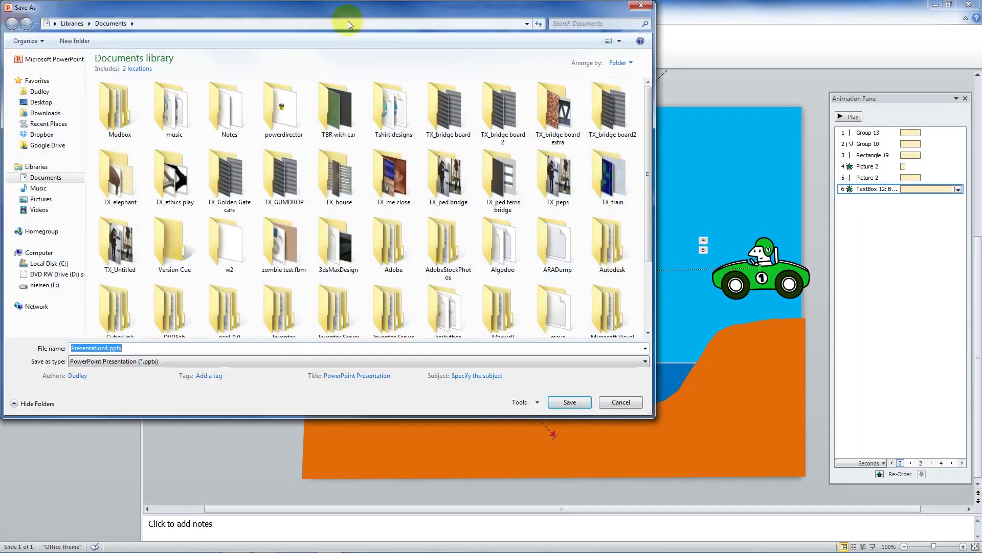
drag(434, 11, 536, 26)
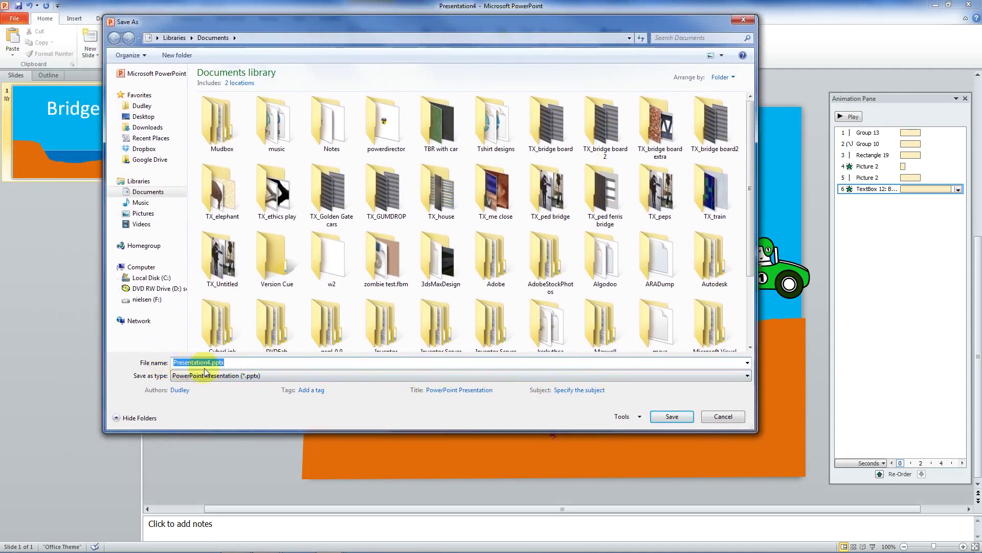
click(741, 376)
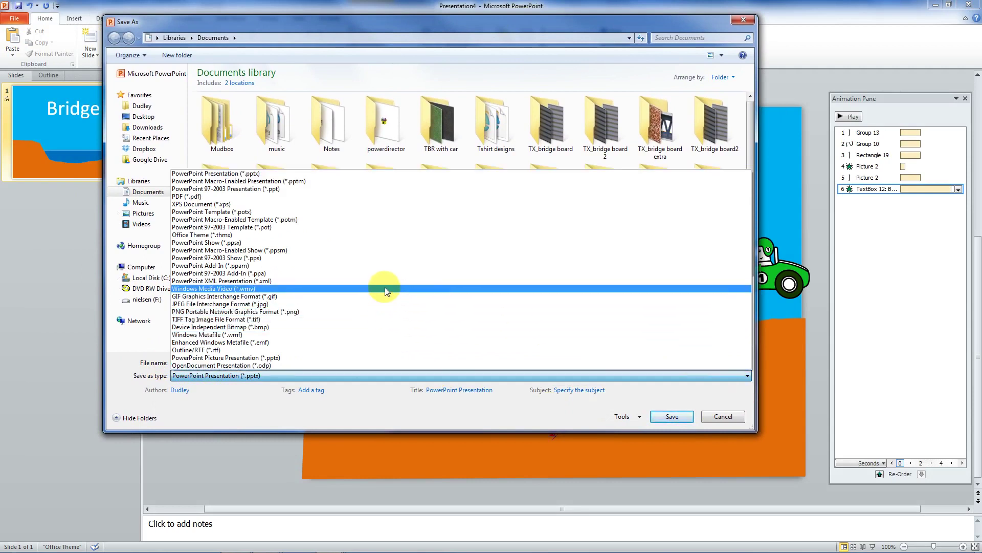
click(385, 288)
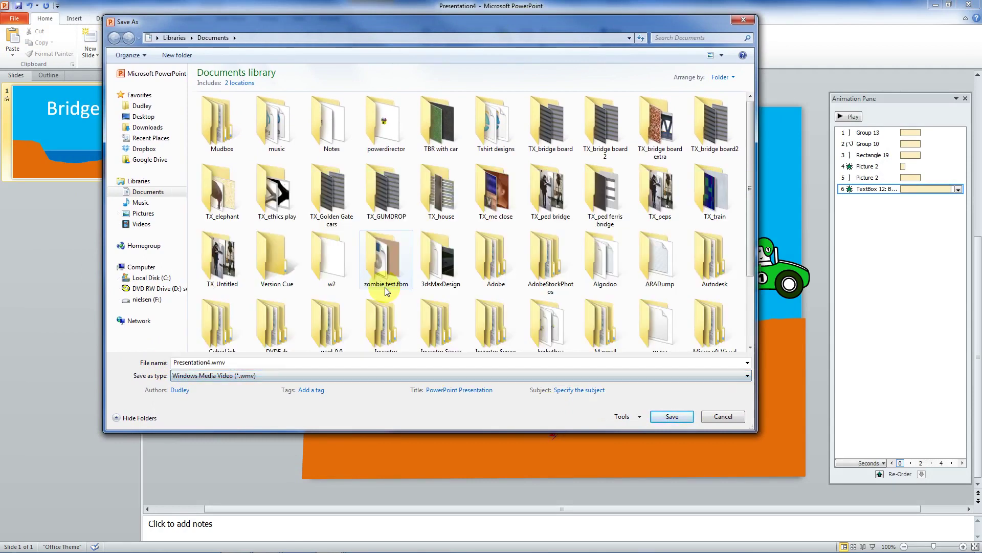
click(672, 416)
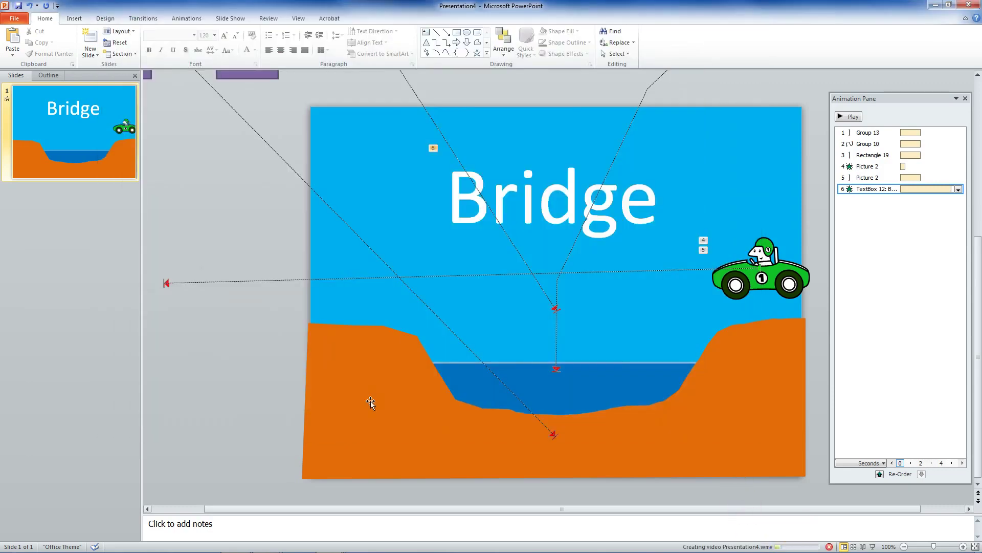
Step: Add a new Blank layout slide as slide 2
click(102, 146)
click(89, 54)
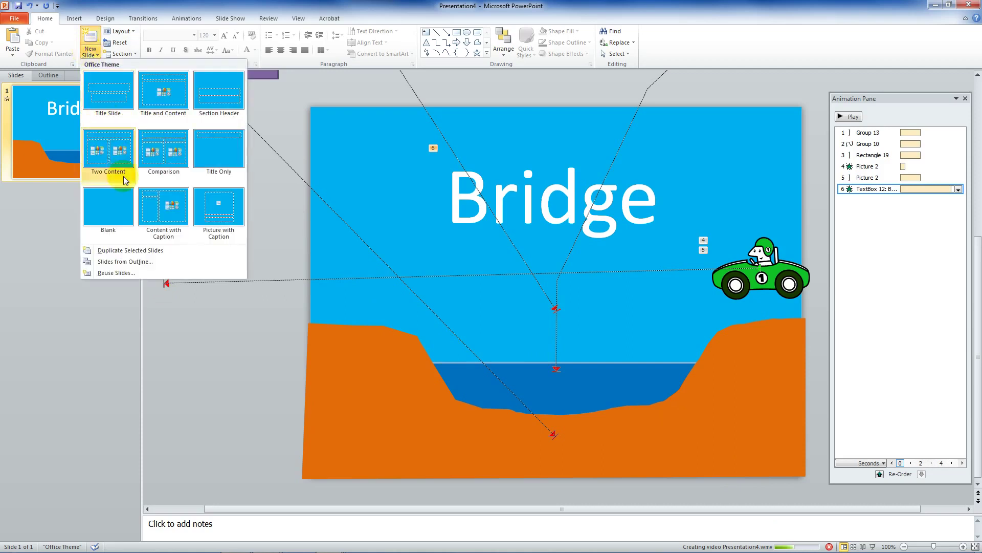
click(109, 210)
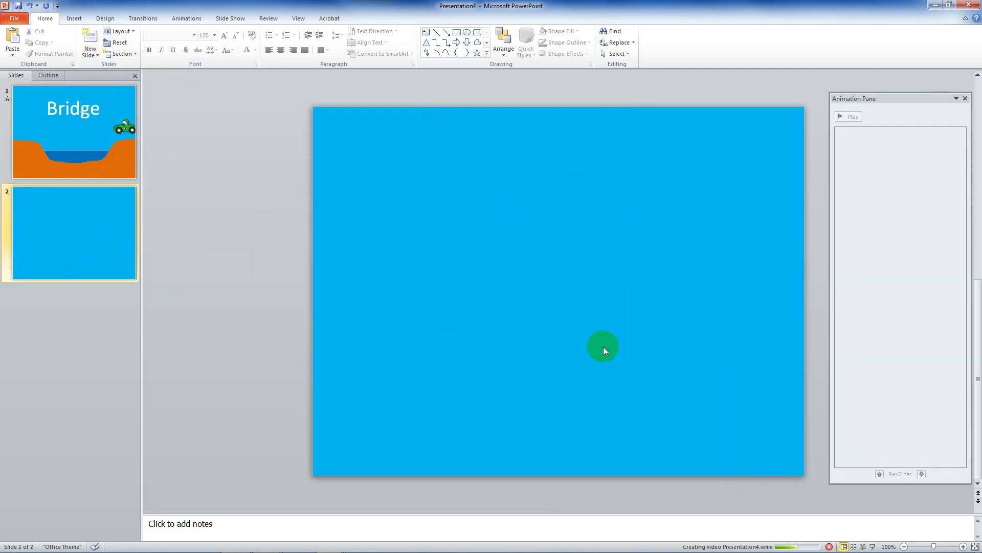
Step: Insert the Presentation4.wmv video from Documents onto slide 2
click(74, 19)
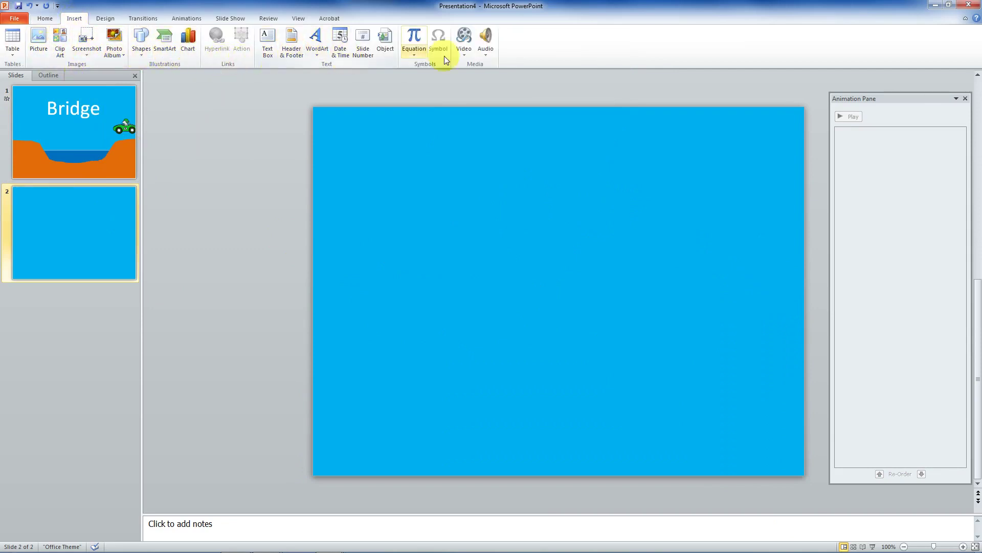
click(464, 38)
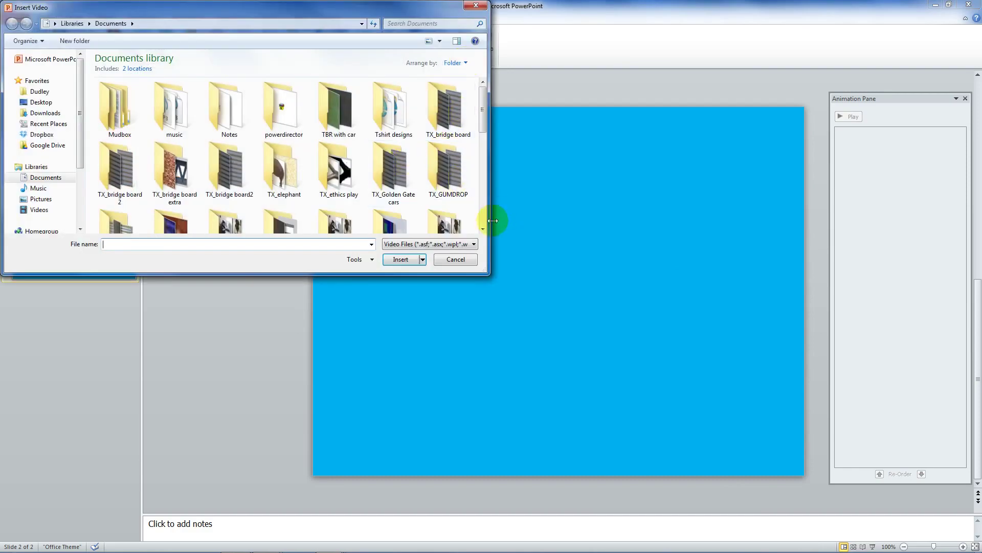
drag(486, 274, 704, 468)
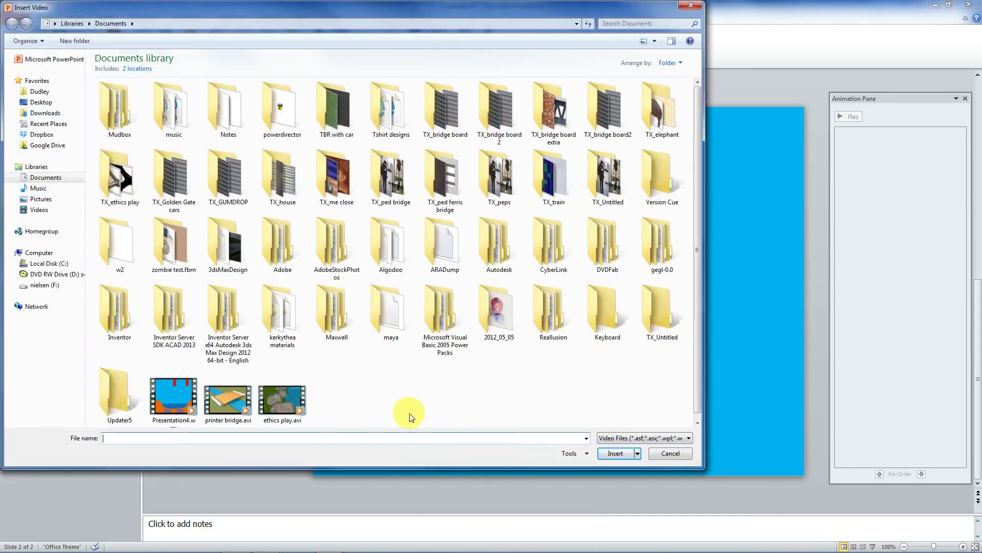
click(173, 397)
click(616, 453)
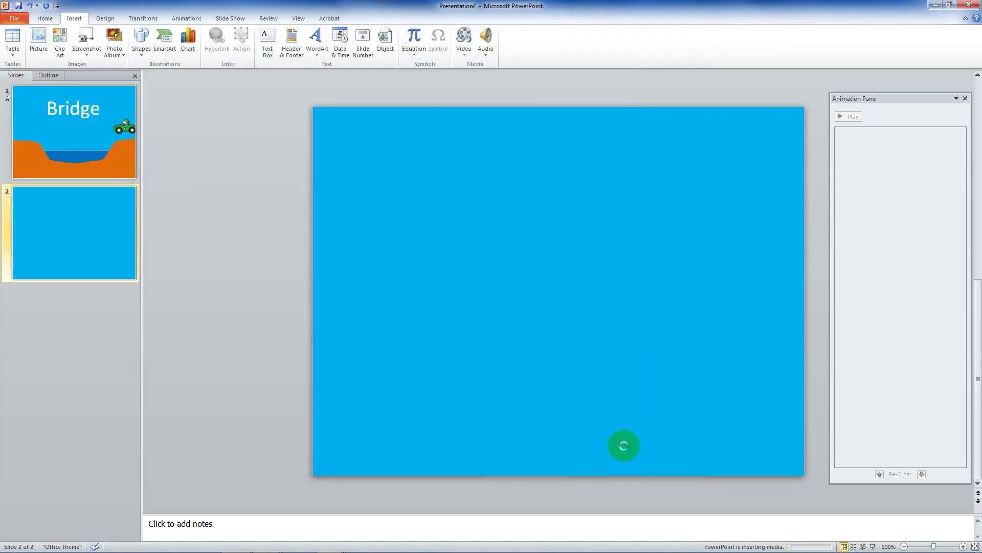
click(267, 189)
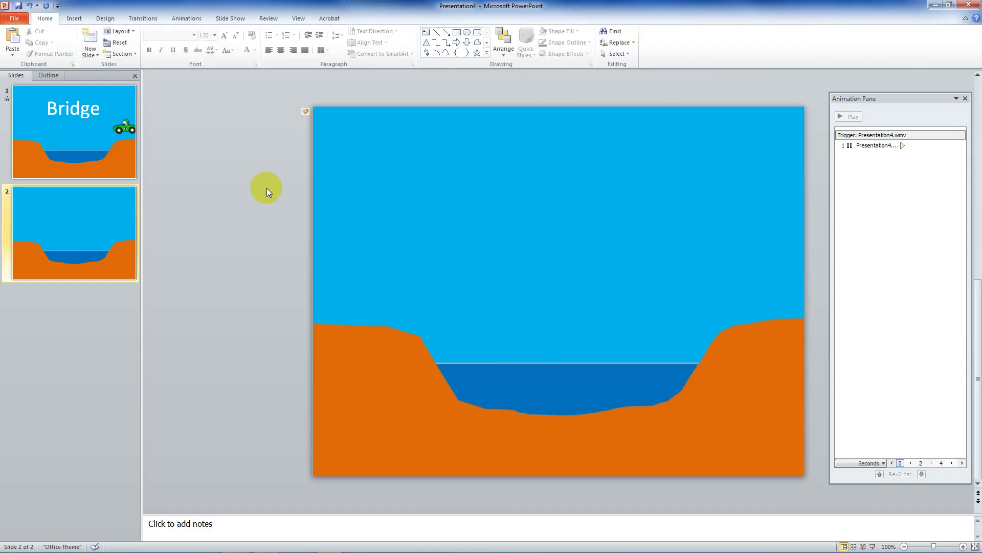
click(112, 127)
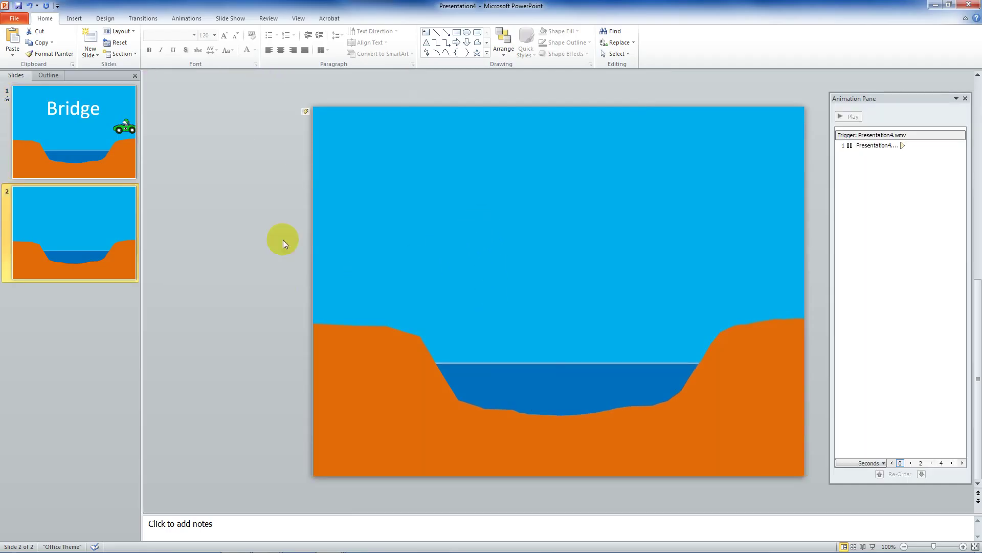
click(245, 196)
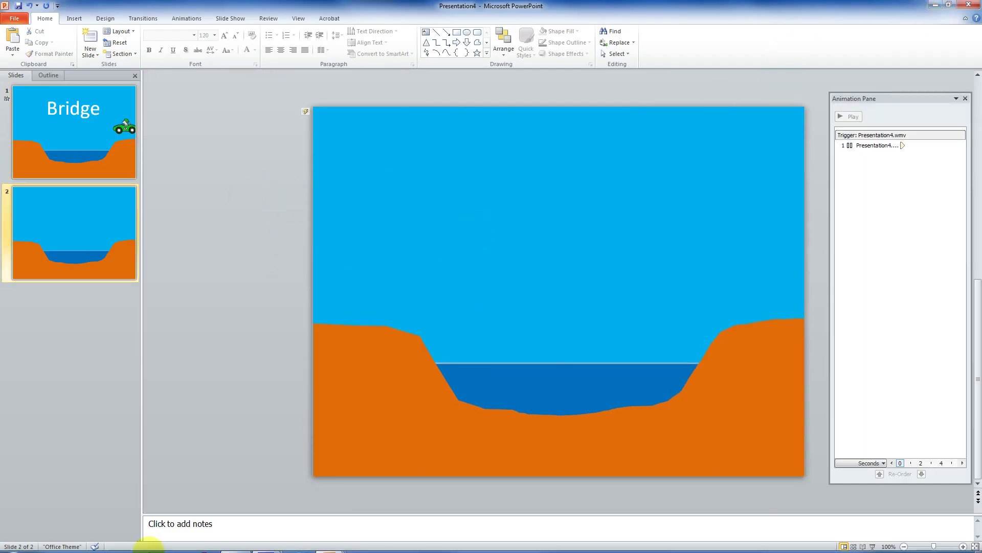
Step: Open the Documents library in Windows Explorer
click(14, 541)
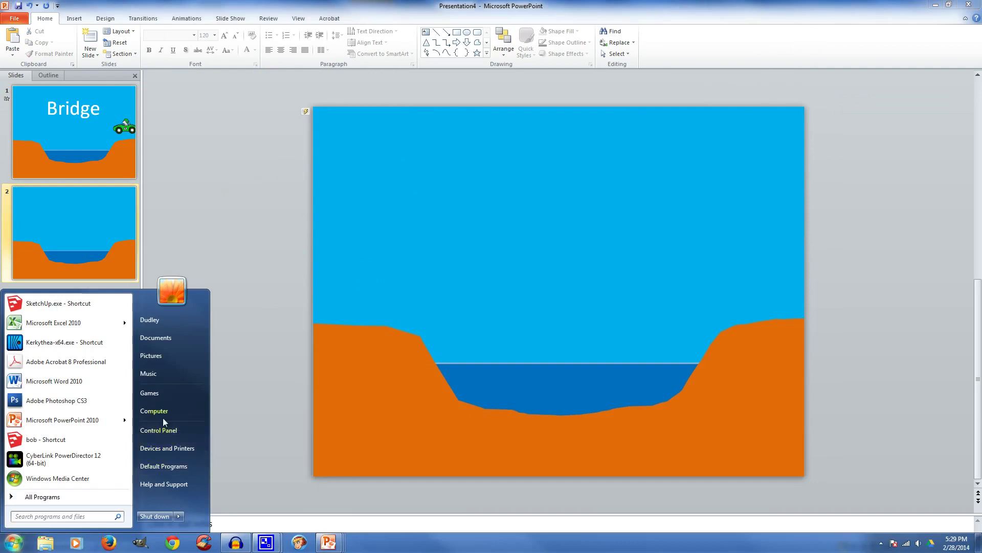
key(Escape)
click(390, 314)
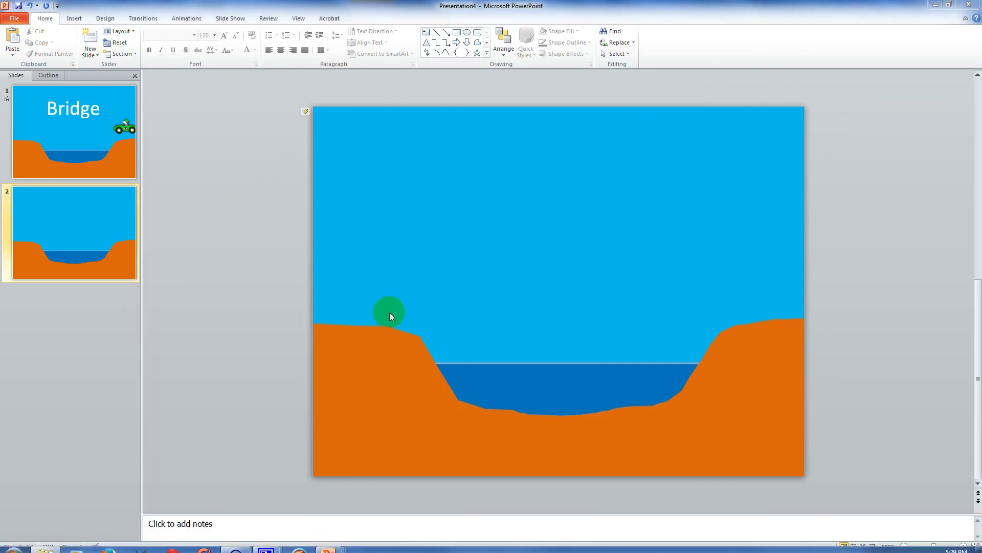
key(super+e)
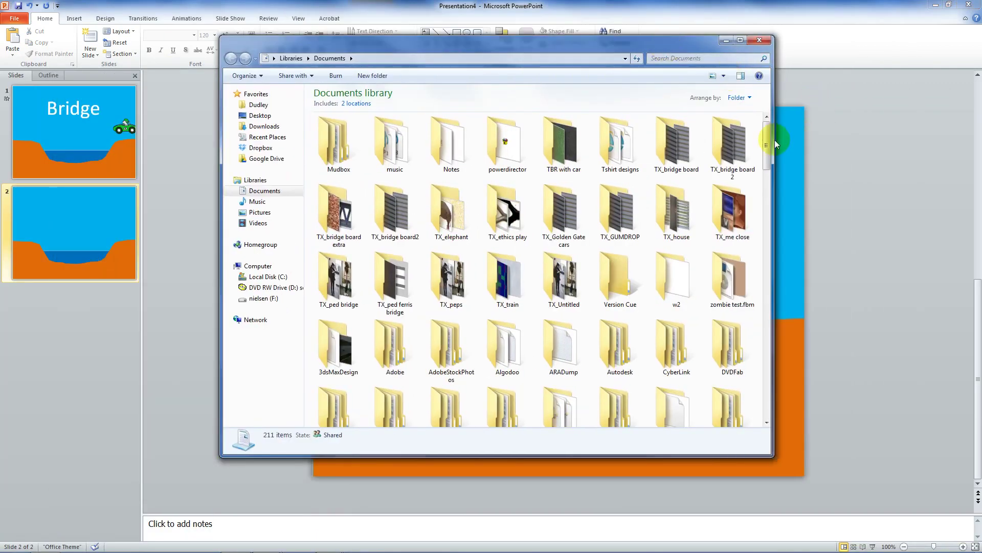
mouse_move(775, 139)
mouse_down()
mouse_move(773, 431)
mouse_move(781, 232)
mouse_move(771, 132)
mouse_up()
click(620, 136)
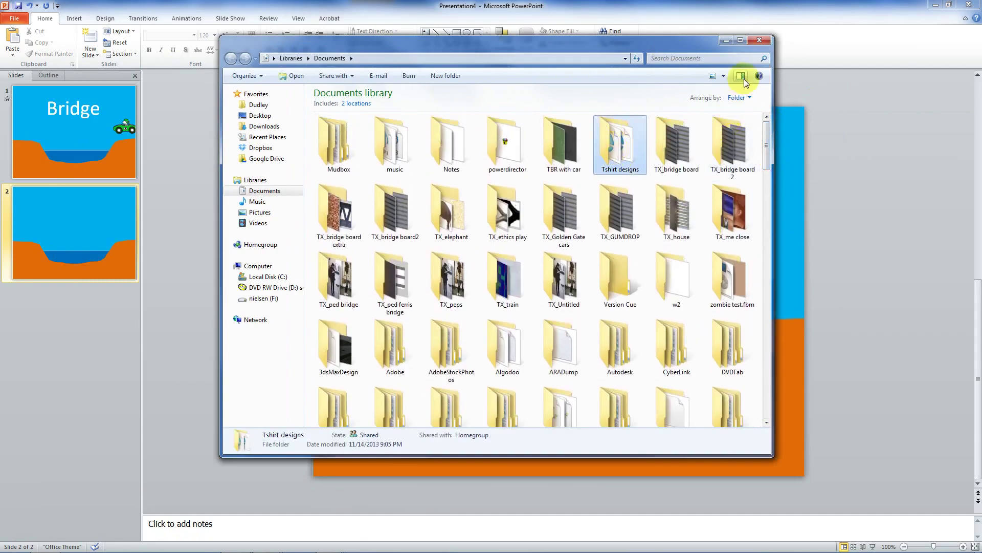
Step: Switch the Documents view to Details and sort the files by Date modified
click(724, 76)
click(762, 143)
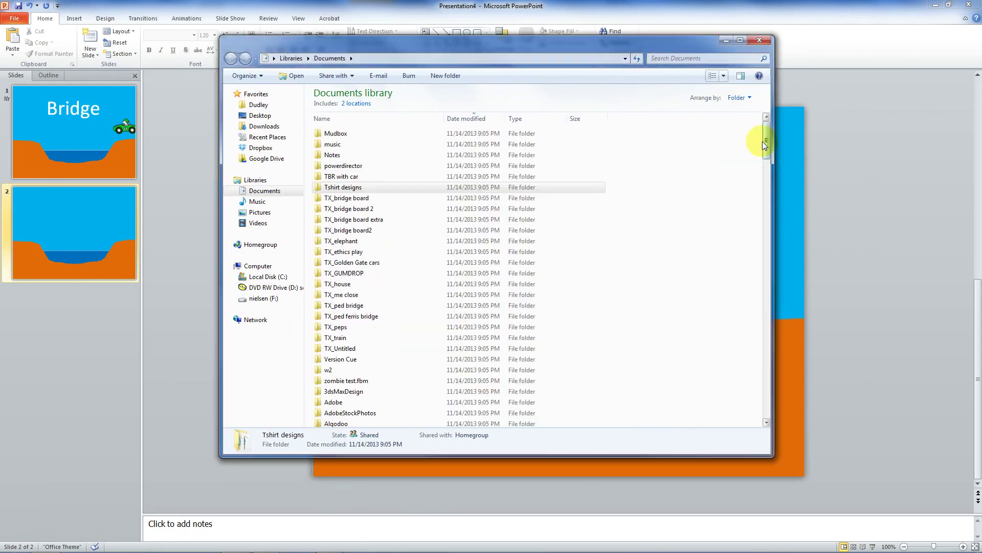
click(472, 119)
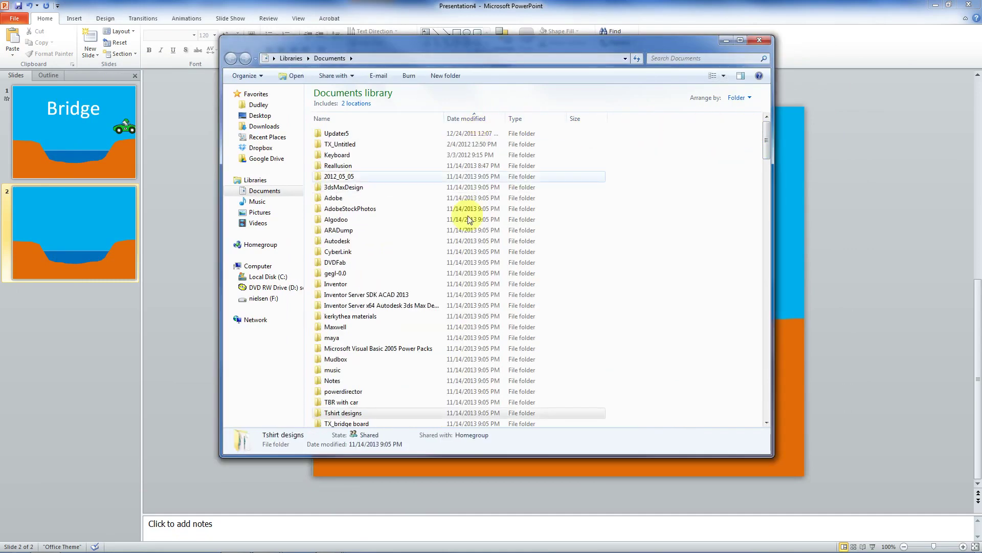
click(438, 352)
scroll(440, 358, down, 9)
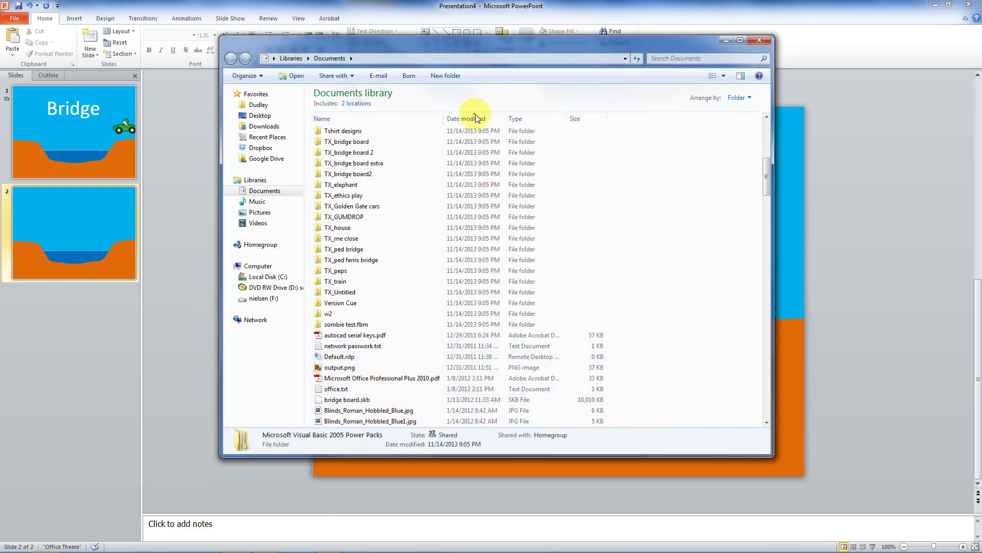
Step: Sort newest first and play the exported Presentation4.wmv video
click(474, 115)
scroll(487, 339, down, 5)
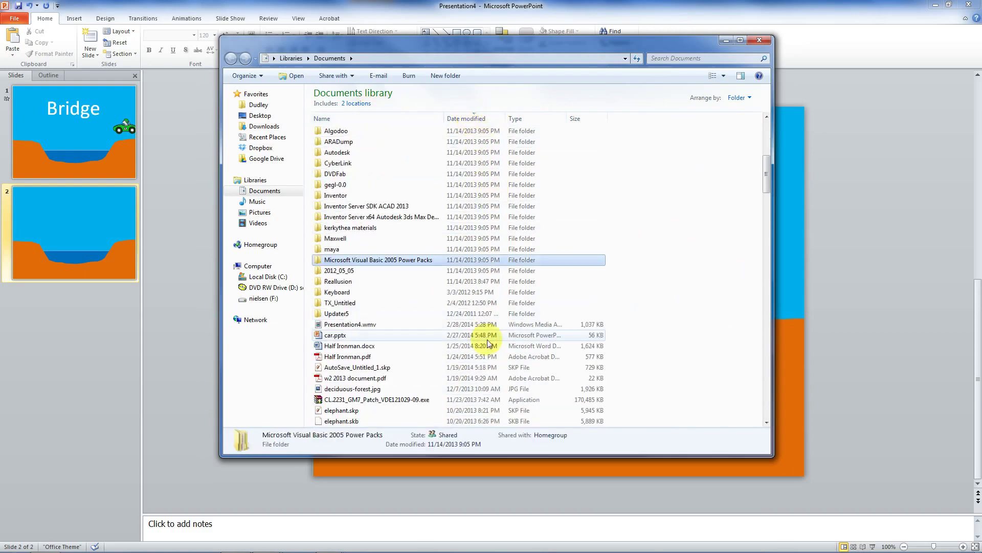
double_click(372, 326)
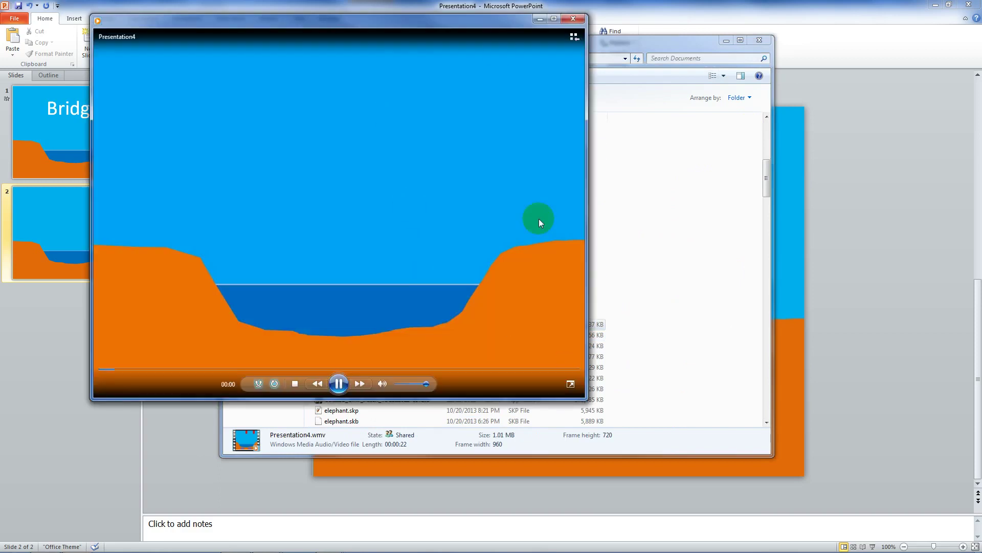
Step: Move and enlarge the Media Player window, then watch the bridge animation through the Bridge title fade-in
drag(454, 20, 532, 29)
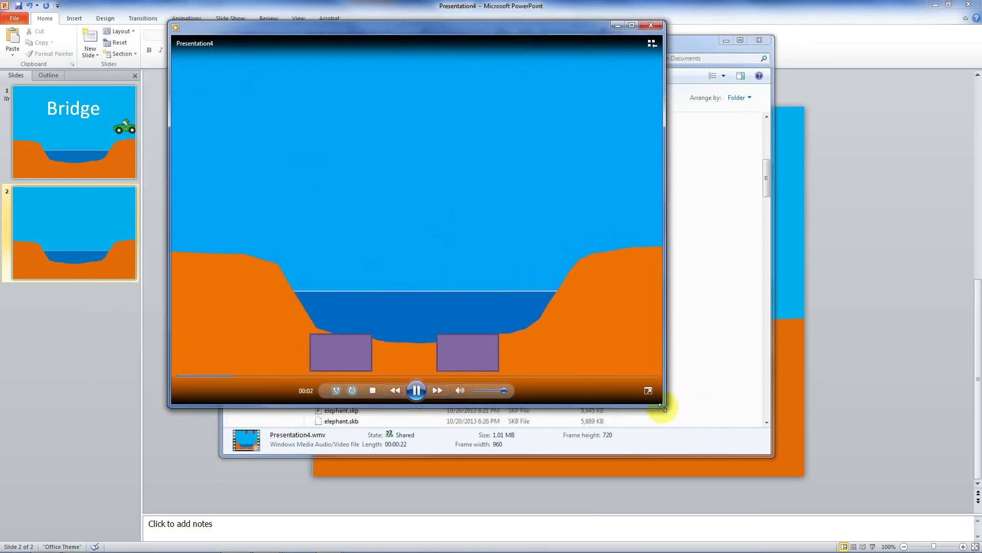
drag(663, 407, 871, 507)
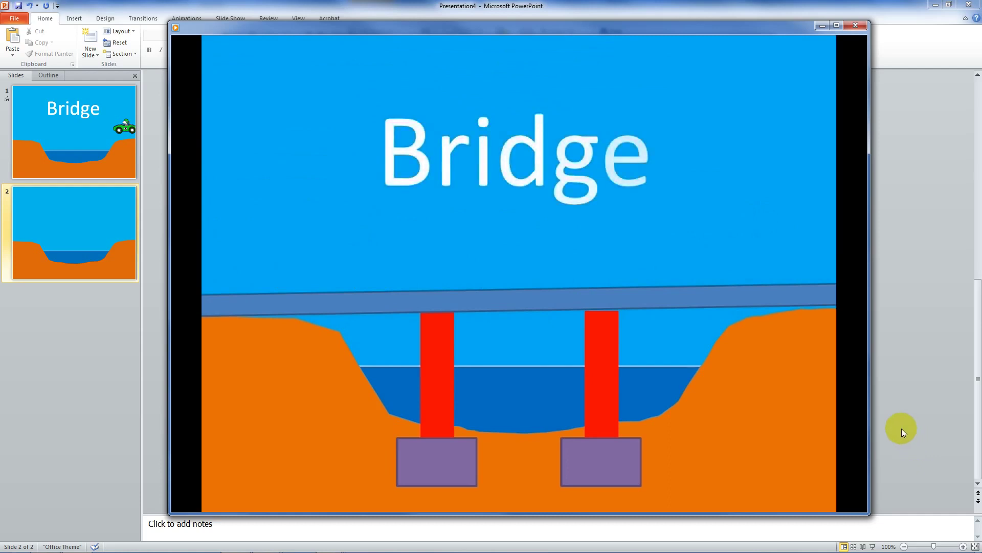
mouse_move(517, 545)
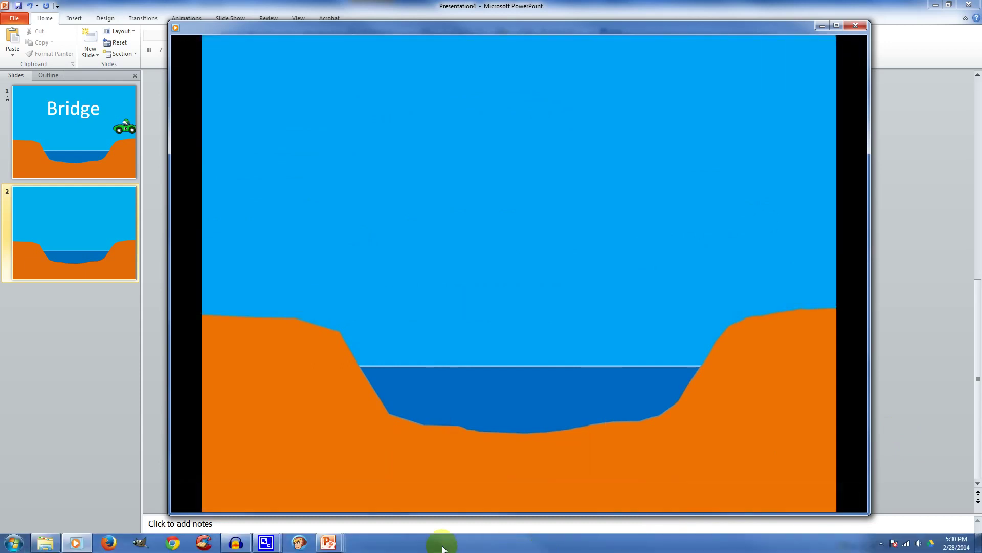